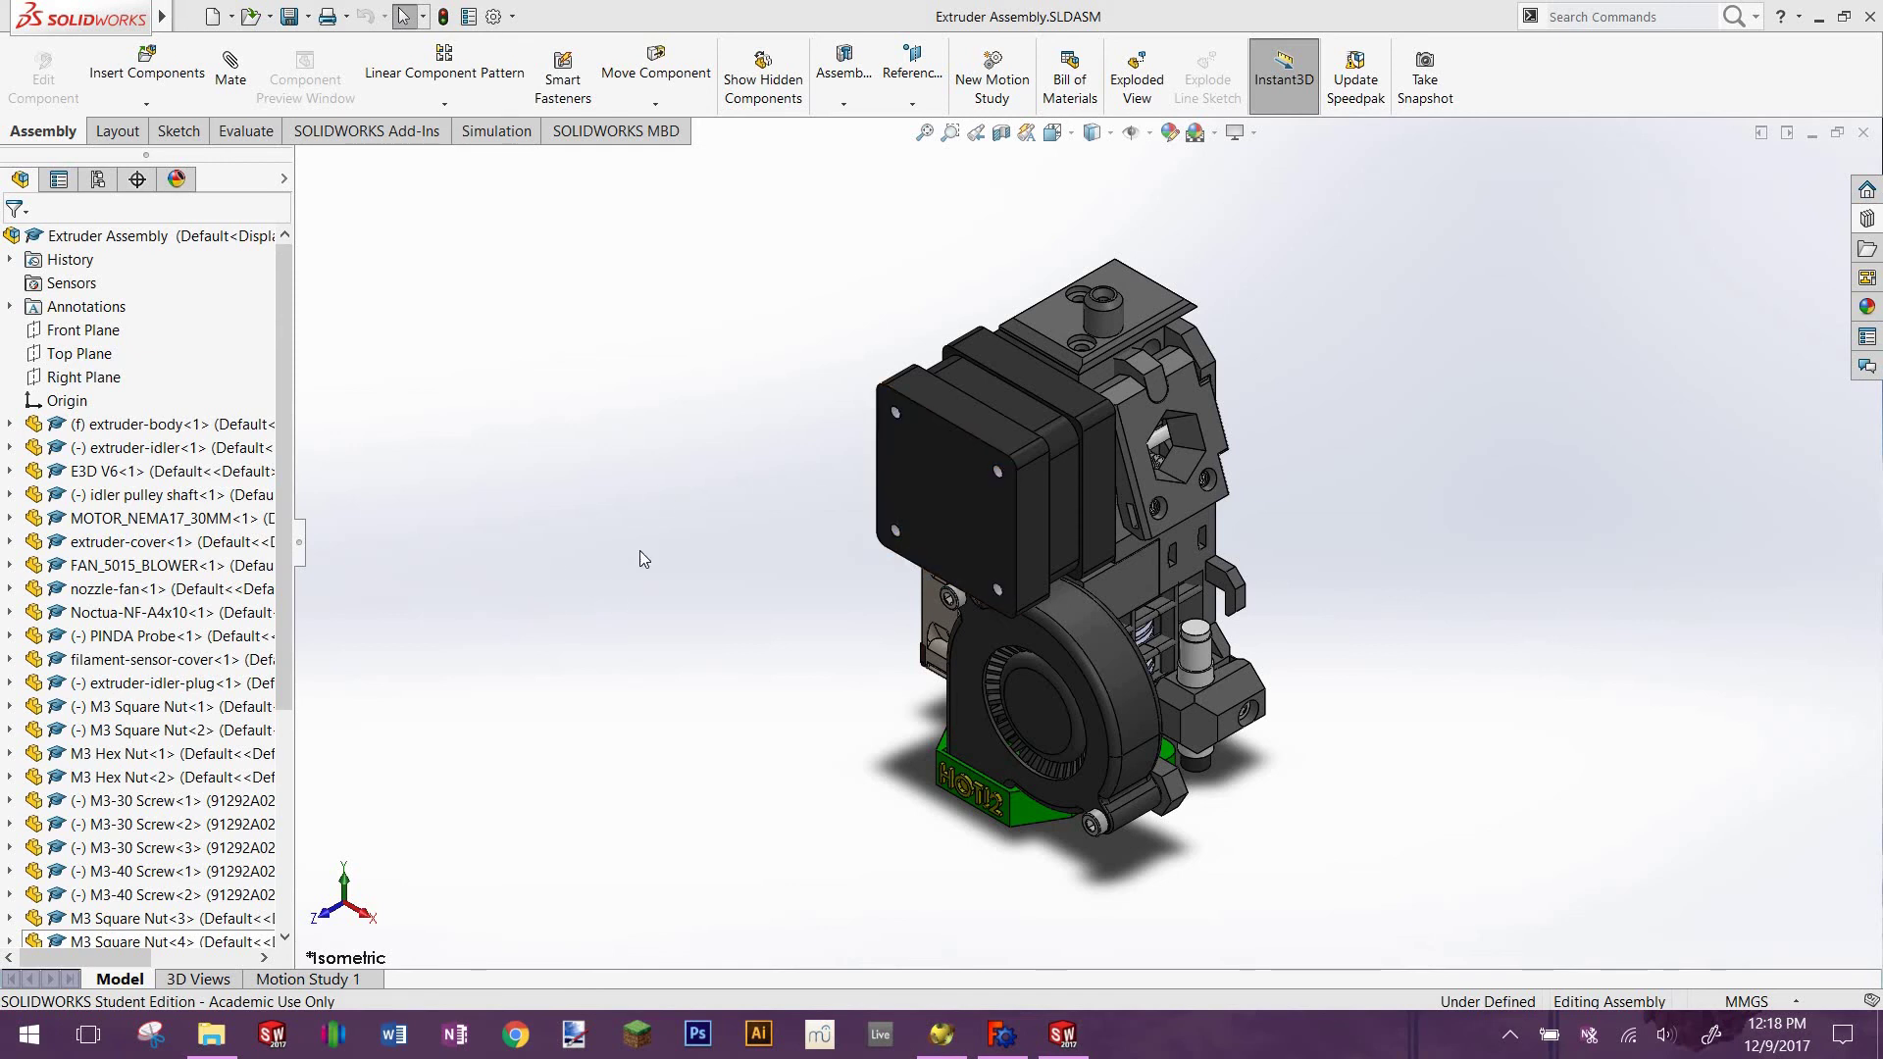
# Zoom and orbit onto the extruder top, pick a sensor-cover hole edge, then clear the selection
pyautogui.moveTo(855, 588); pyautogui.dragTo(849, 540, button='middle')
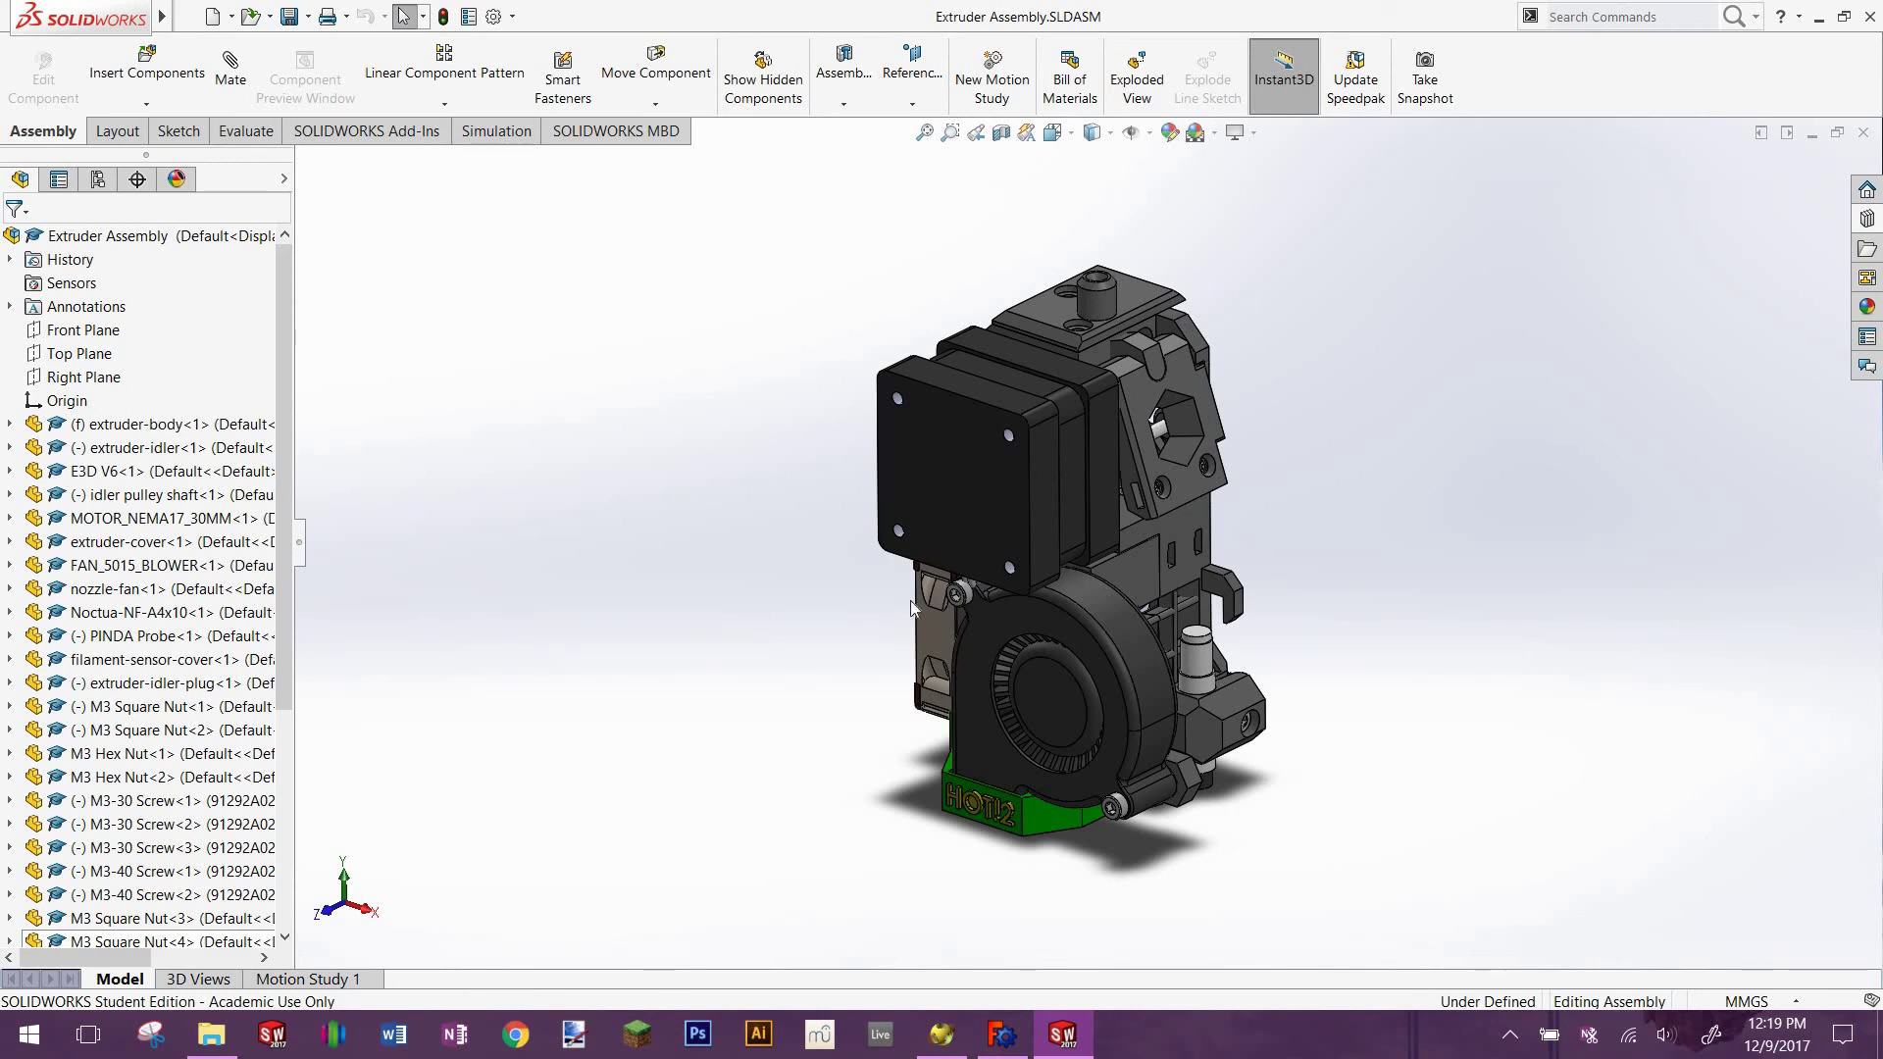
pyautogui.scroll(-5, 1045, 434)
pyautogui.moveTo(982, 339); pyautogui.dragTo(985, 361, button='middle')
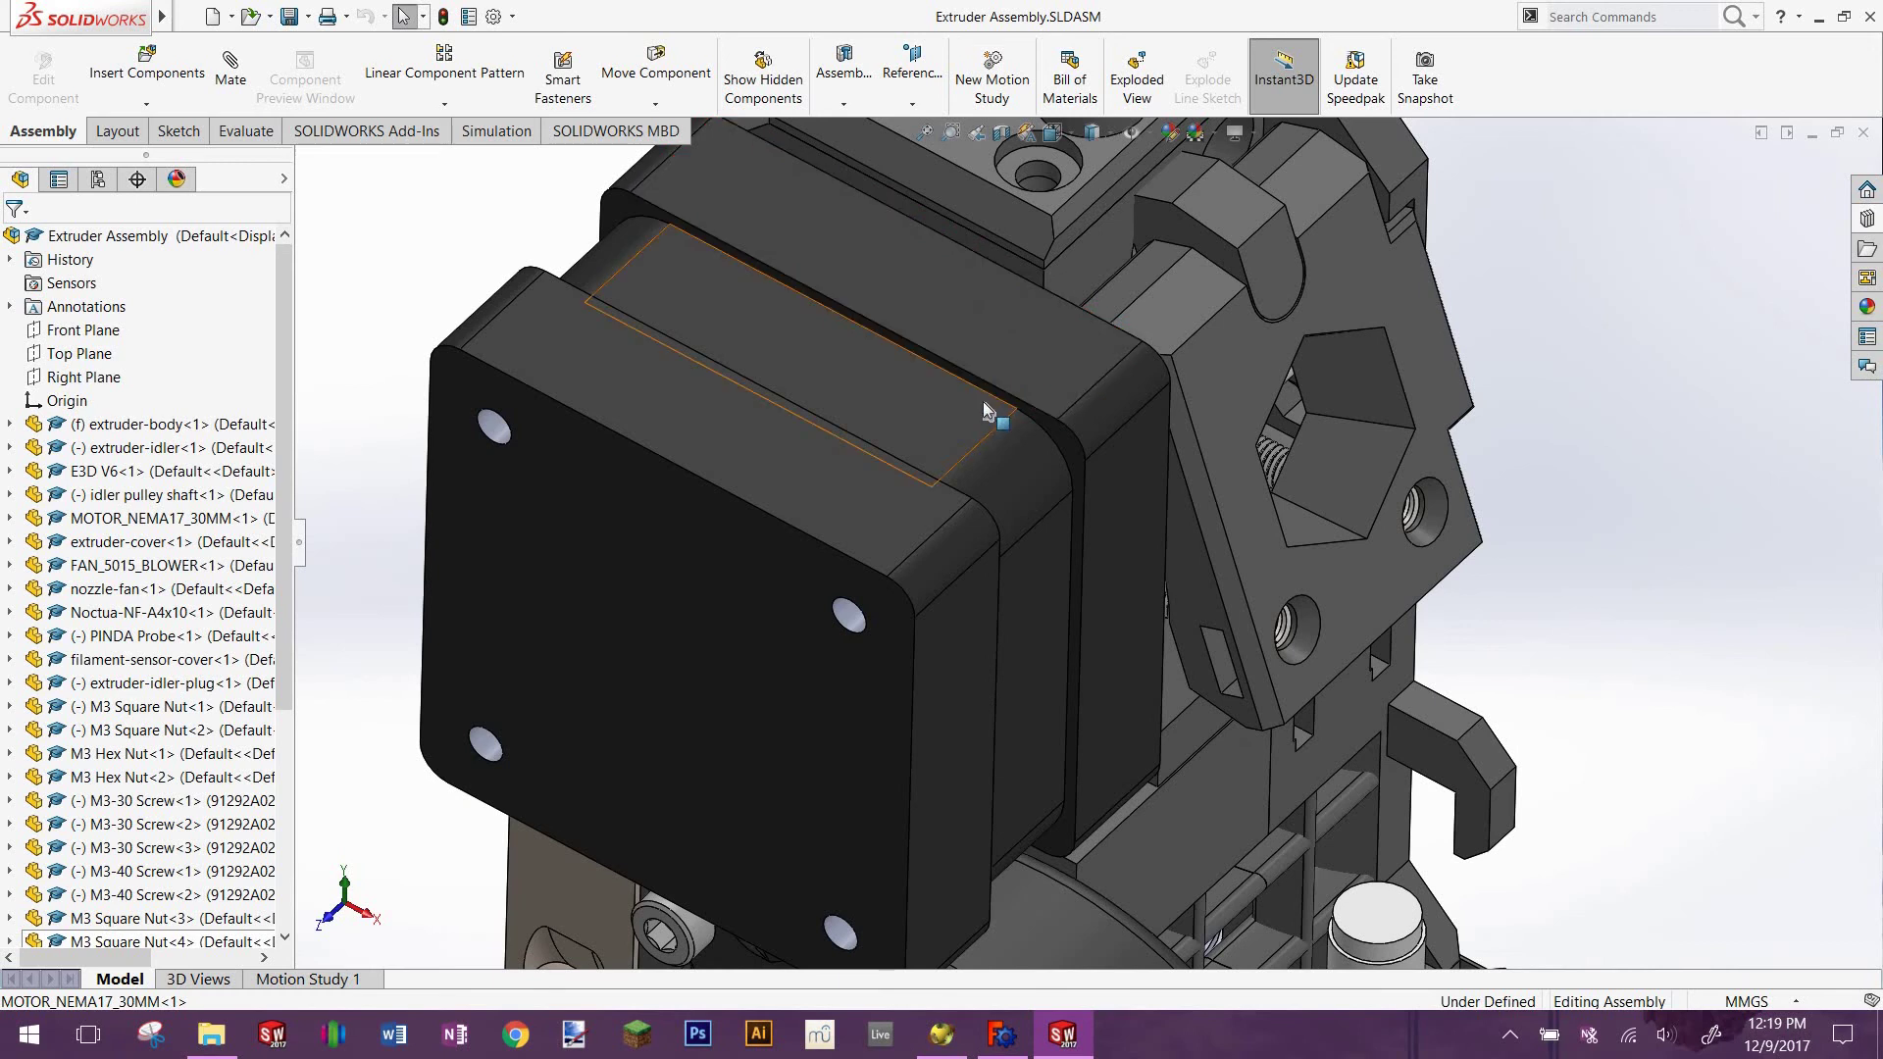
pyautogui.moveTo(966, 466); pyautogui.dragTo(875, 480, button='middle')
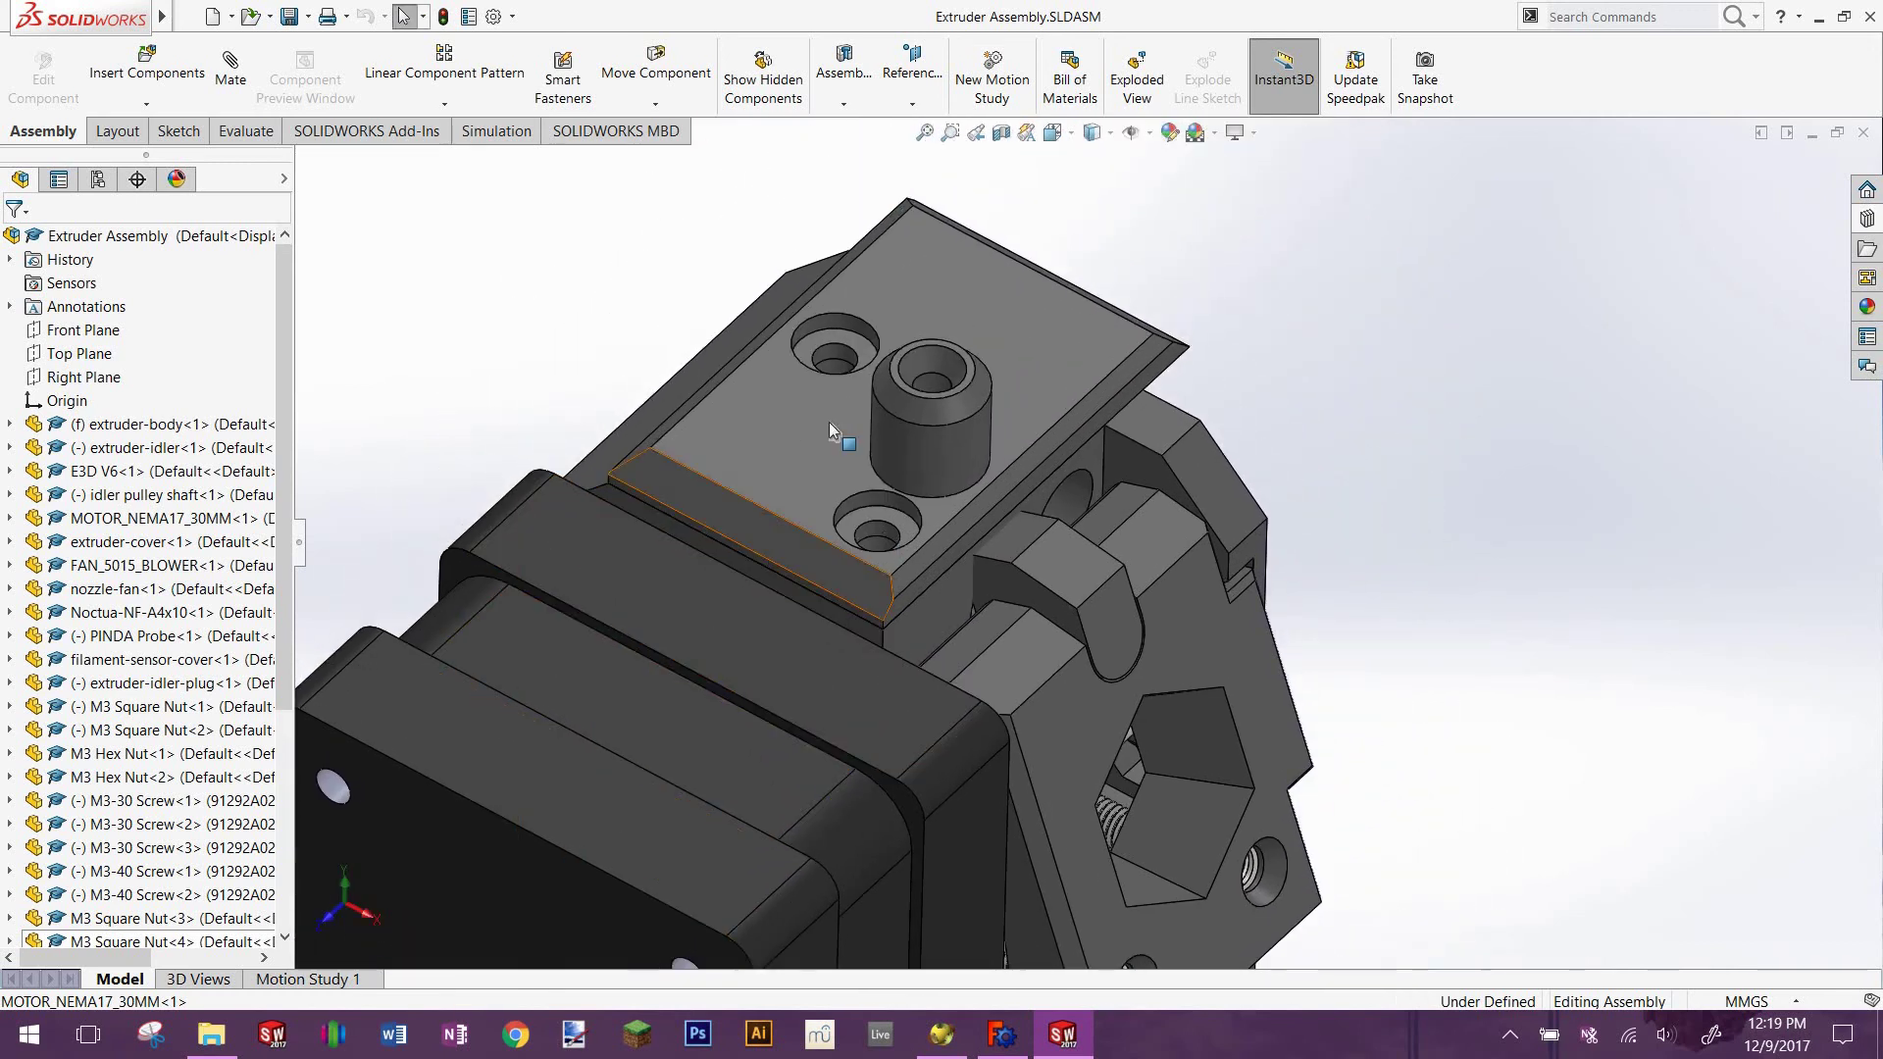
pyautogui.click(829, 357)
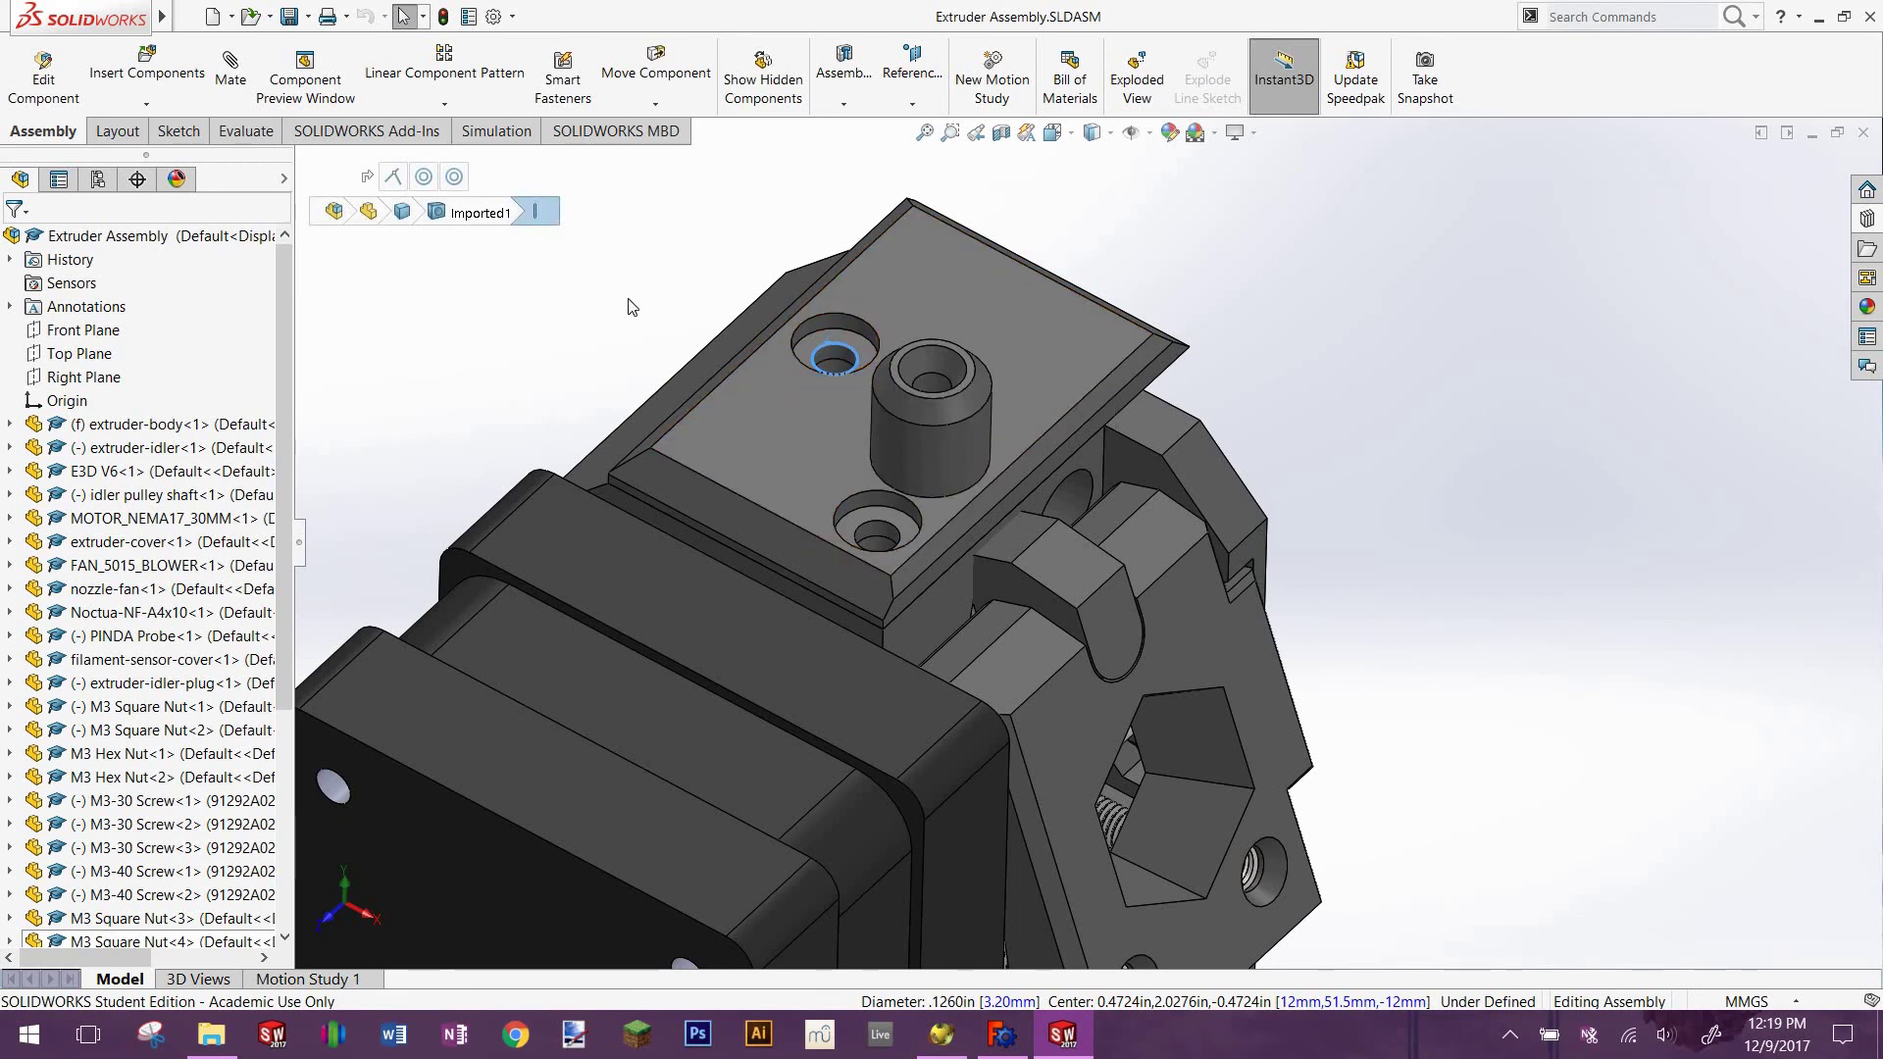
pyautogui.scroll(3, 885, 428)
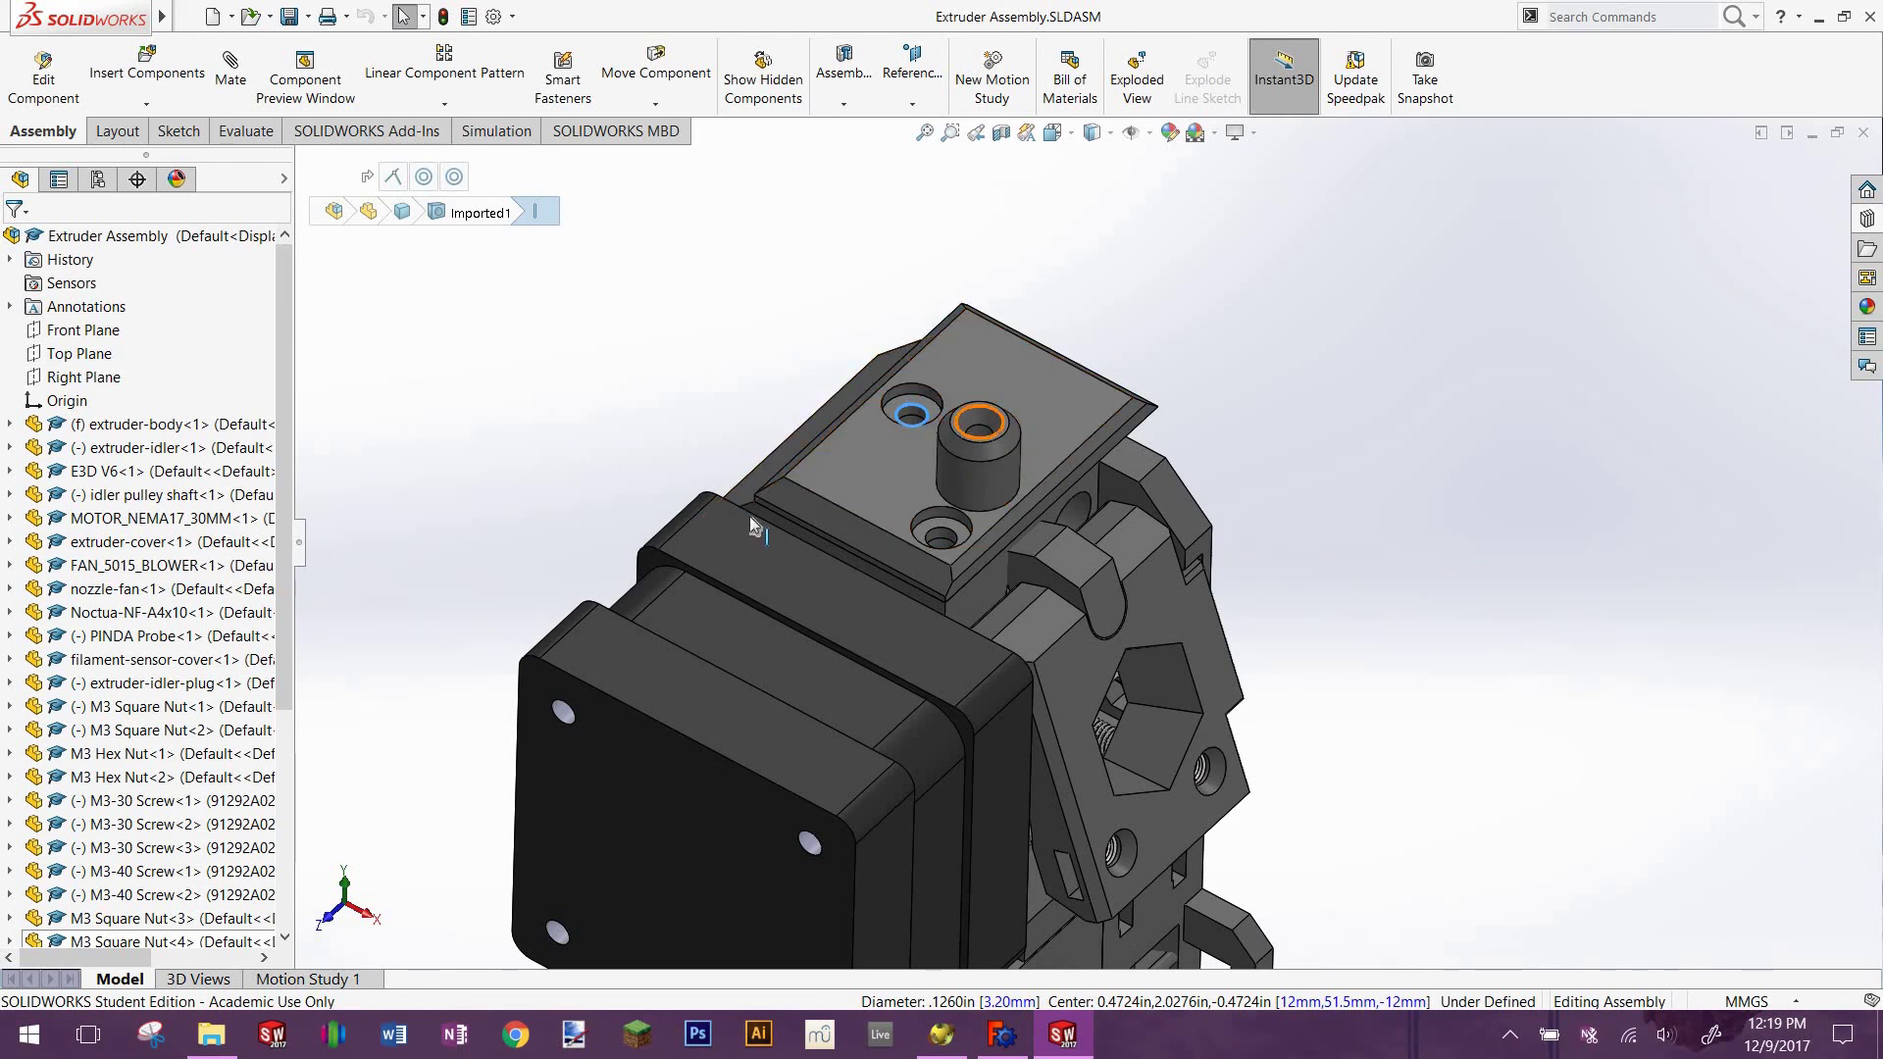
pyautogui.click(425, 591)
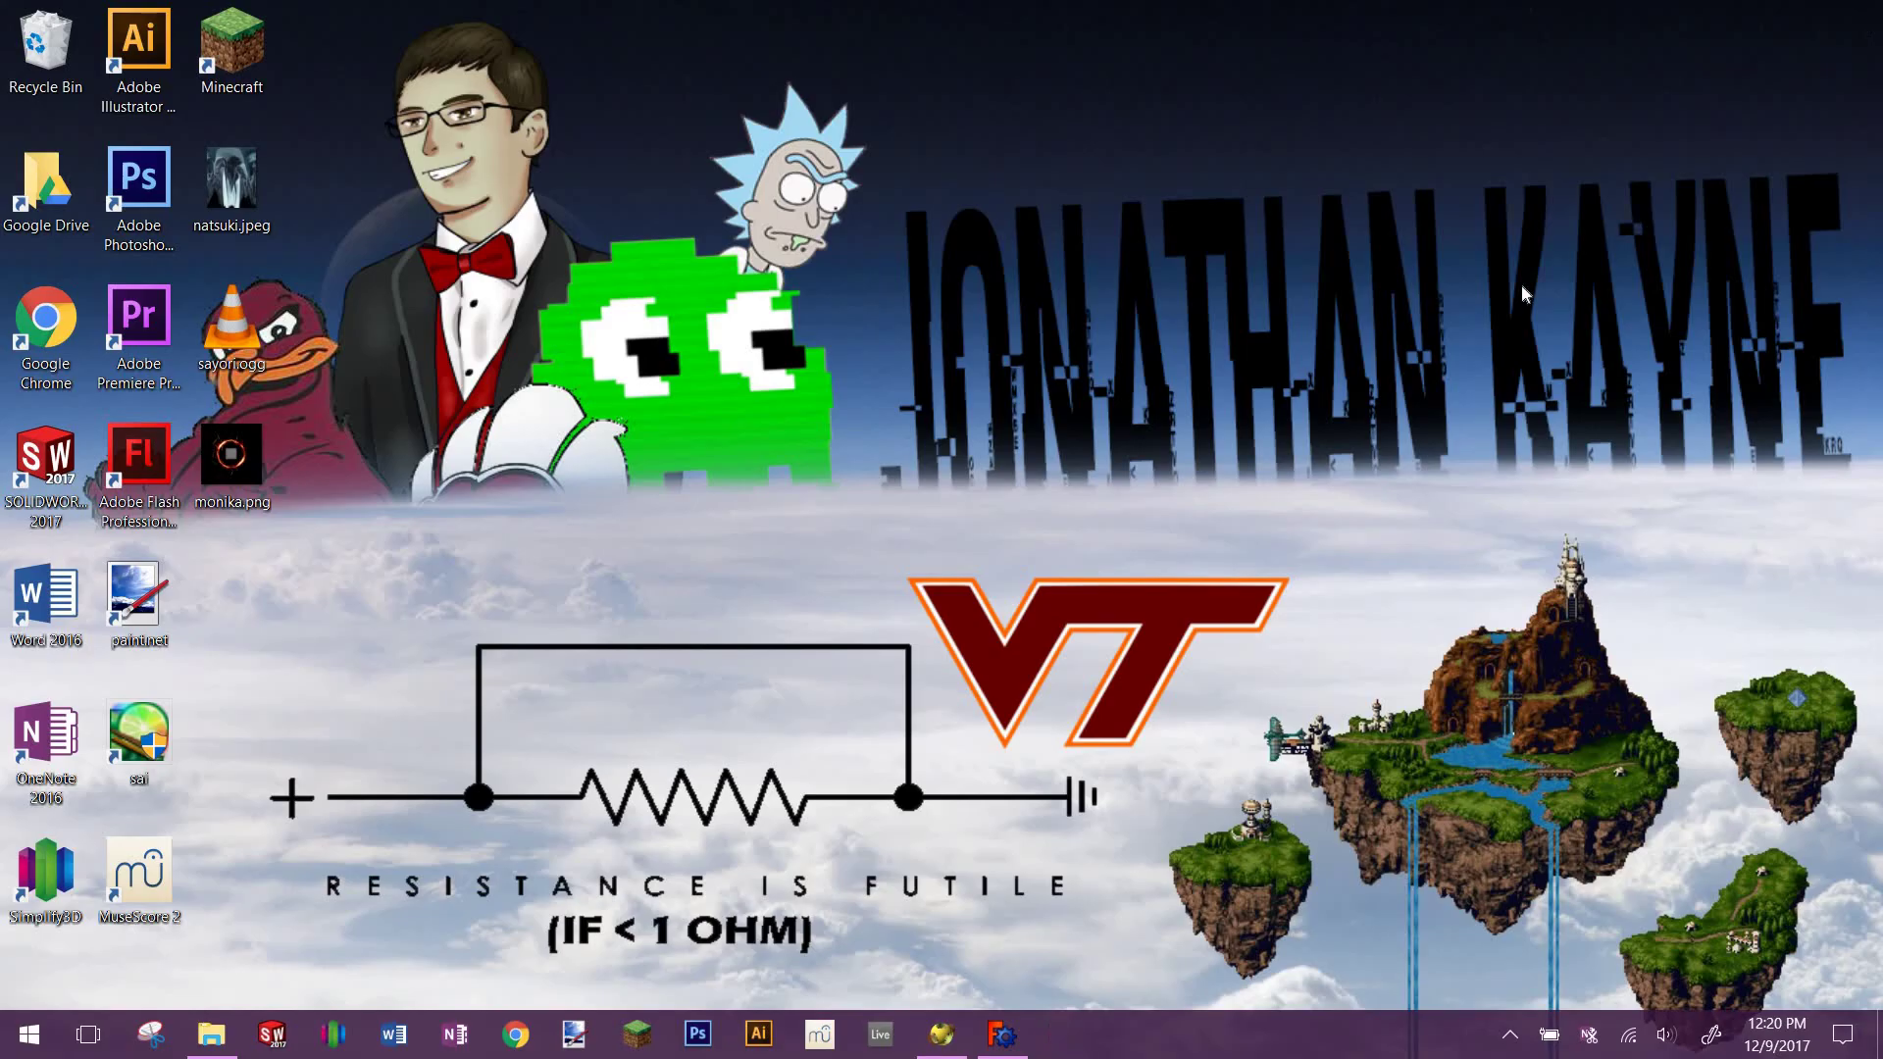
# Bring OpenSCAD forward and highlight the $fn=30 setting on line 17
pyautogui.click(941, 1035)
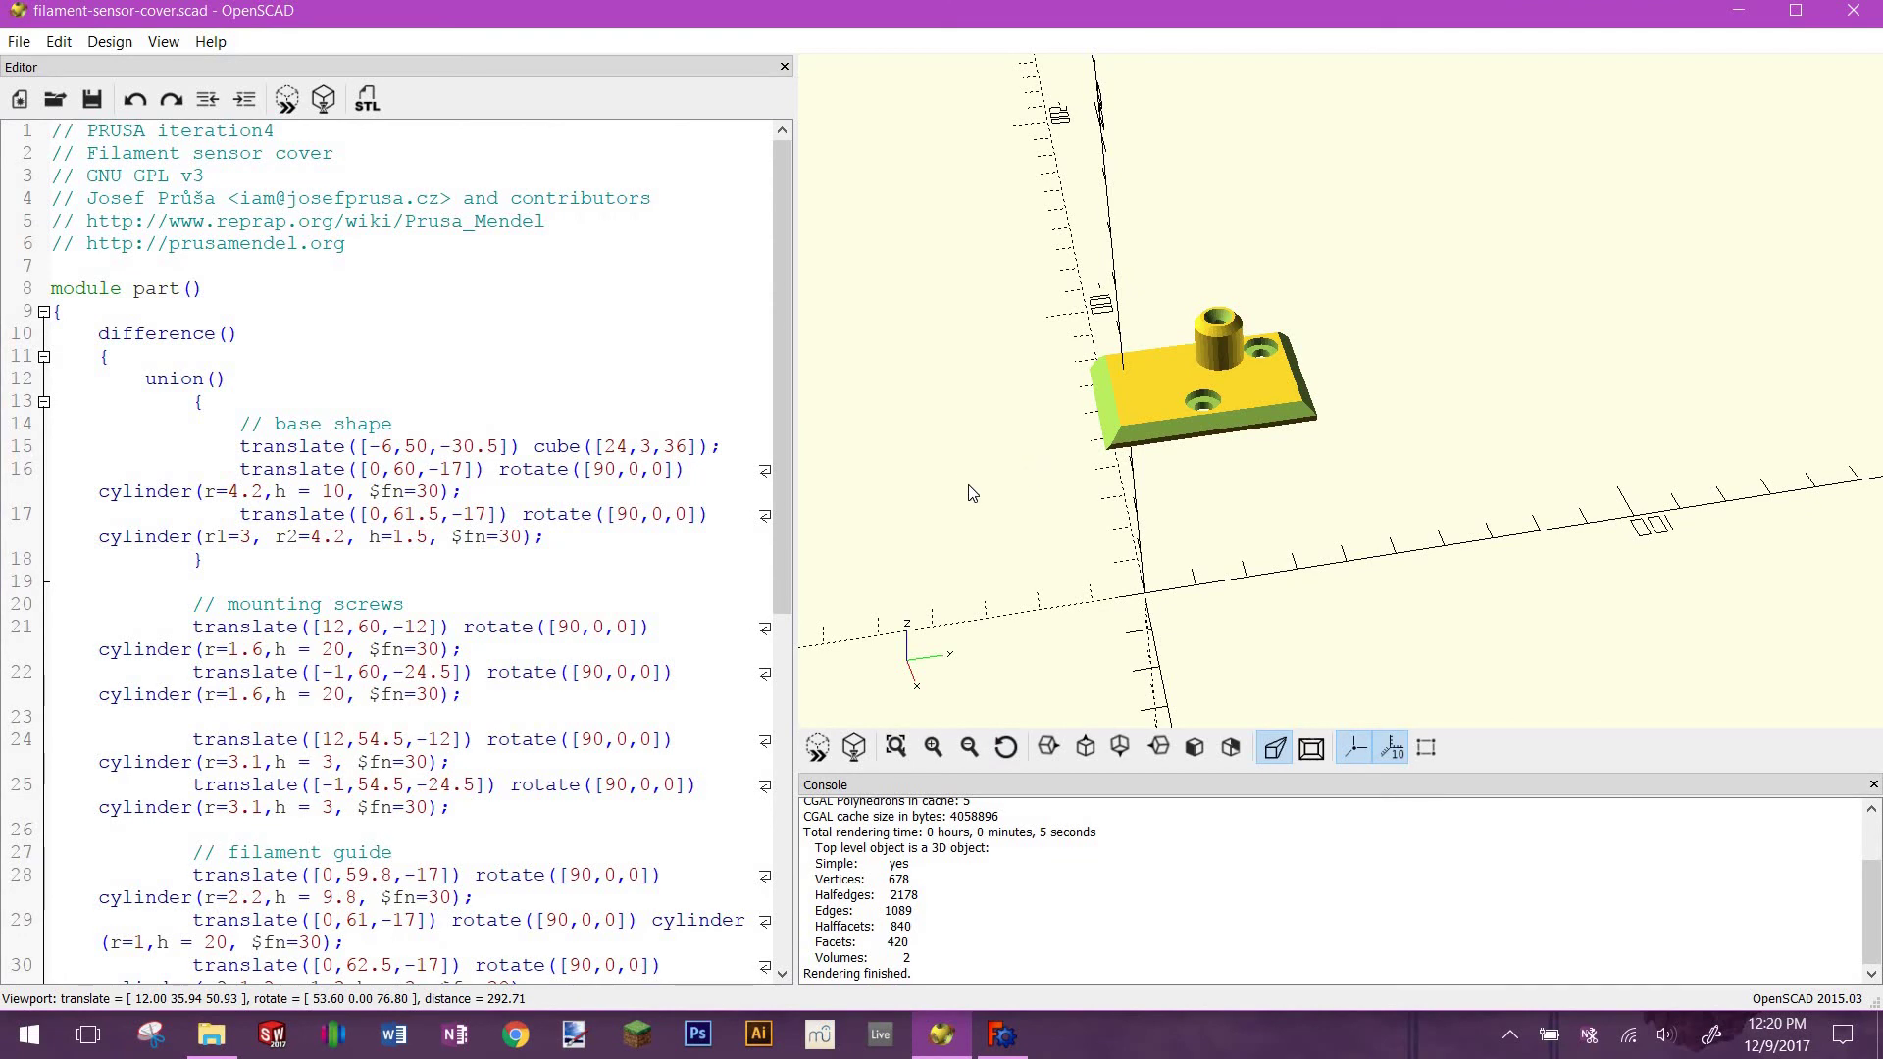
pyautogui.scroll(-1, 490, 504)
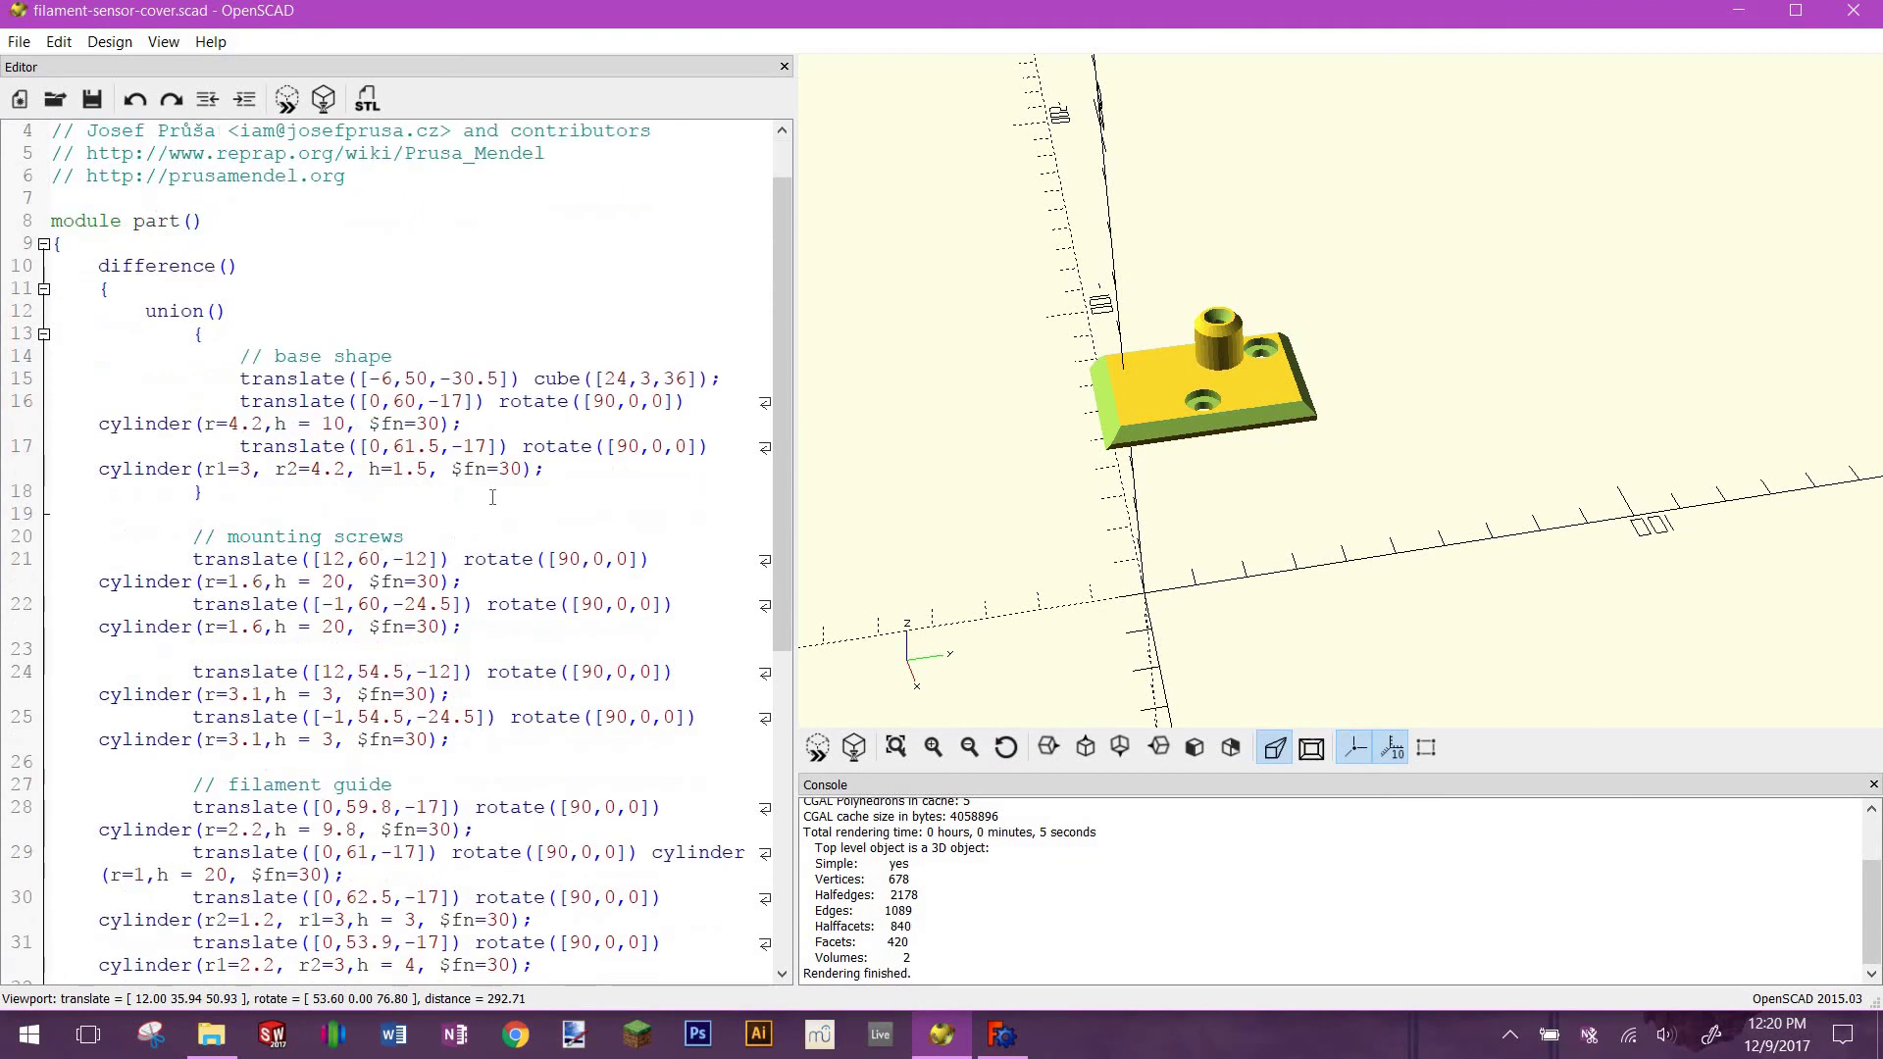
pyautogui.moveTo(466, 470); pyautogui.dragTo(523, 473)
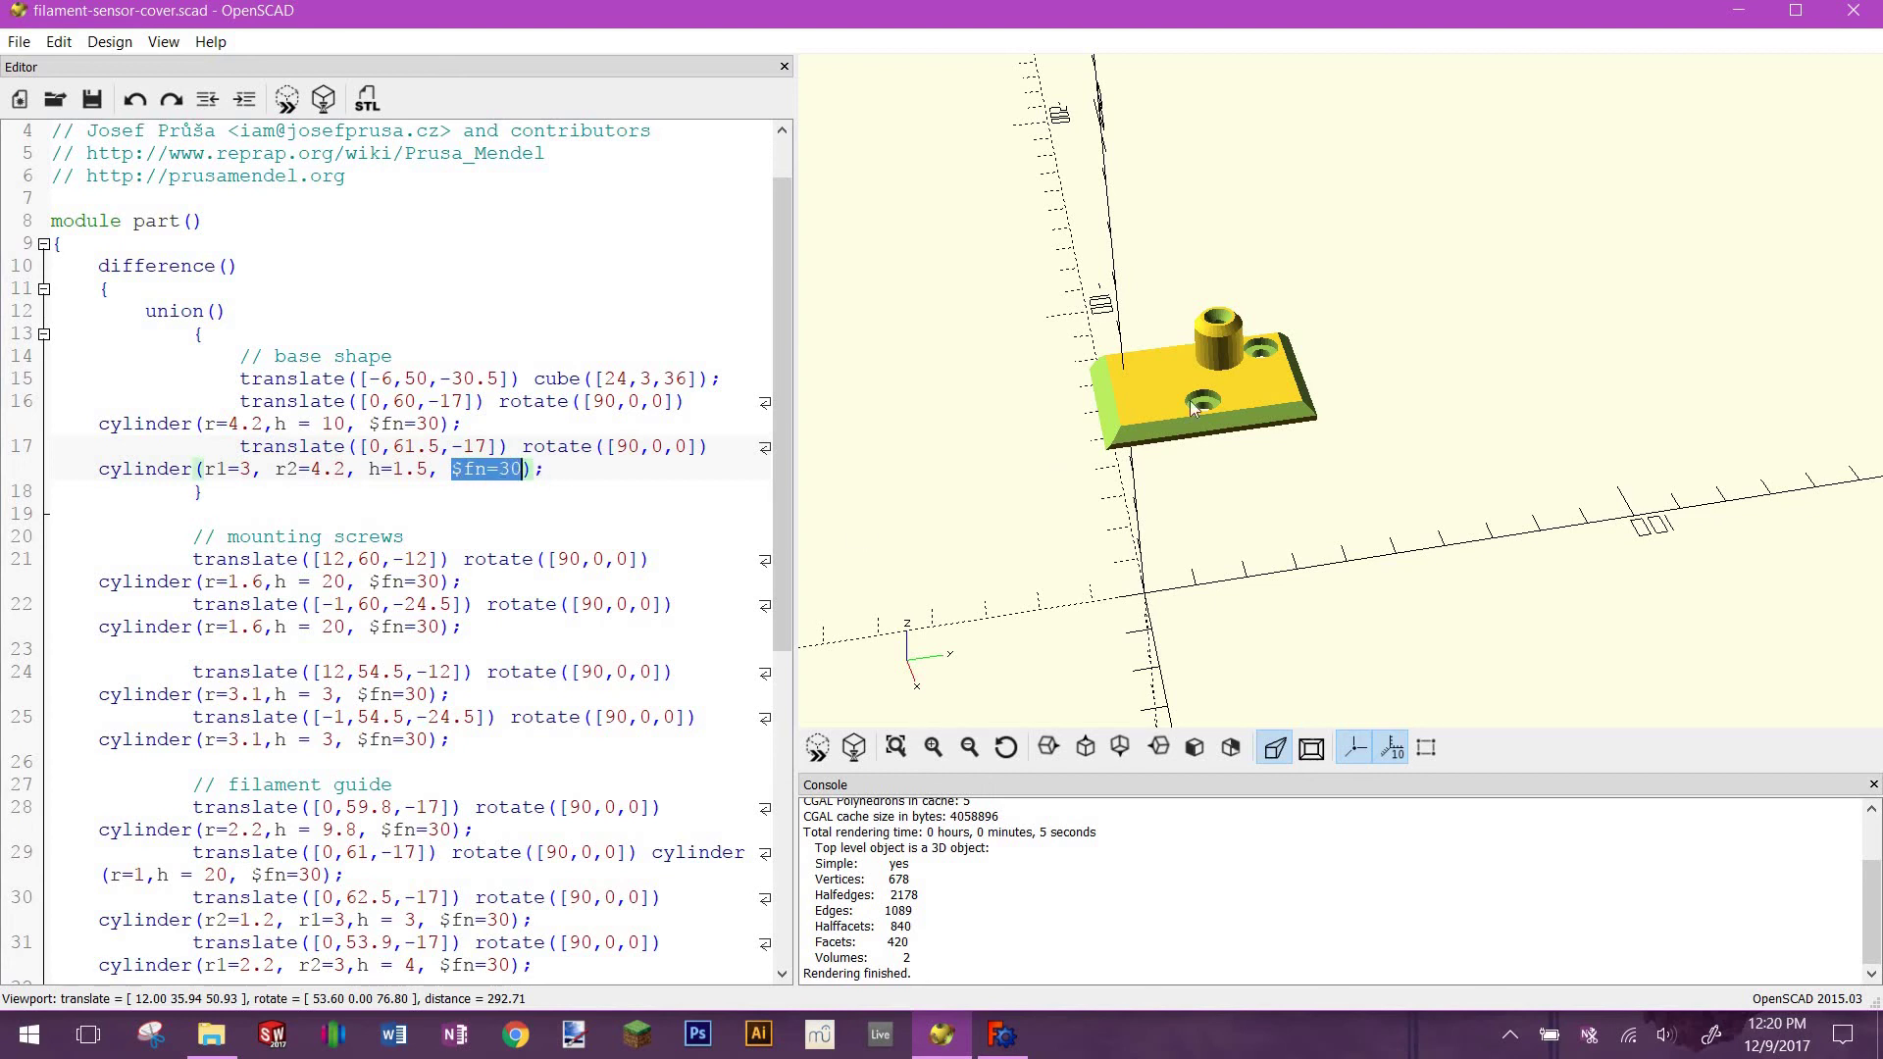
pyautogui.scroll(8, 1218, 412)
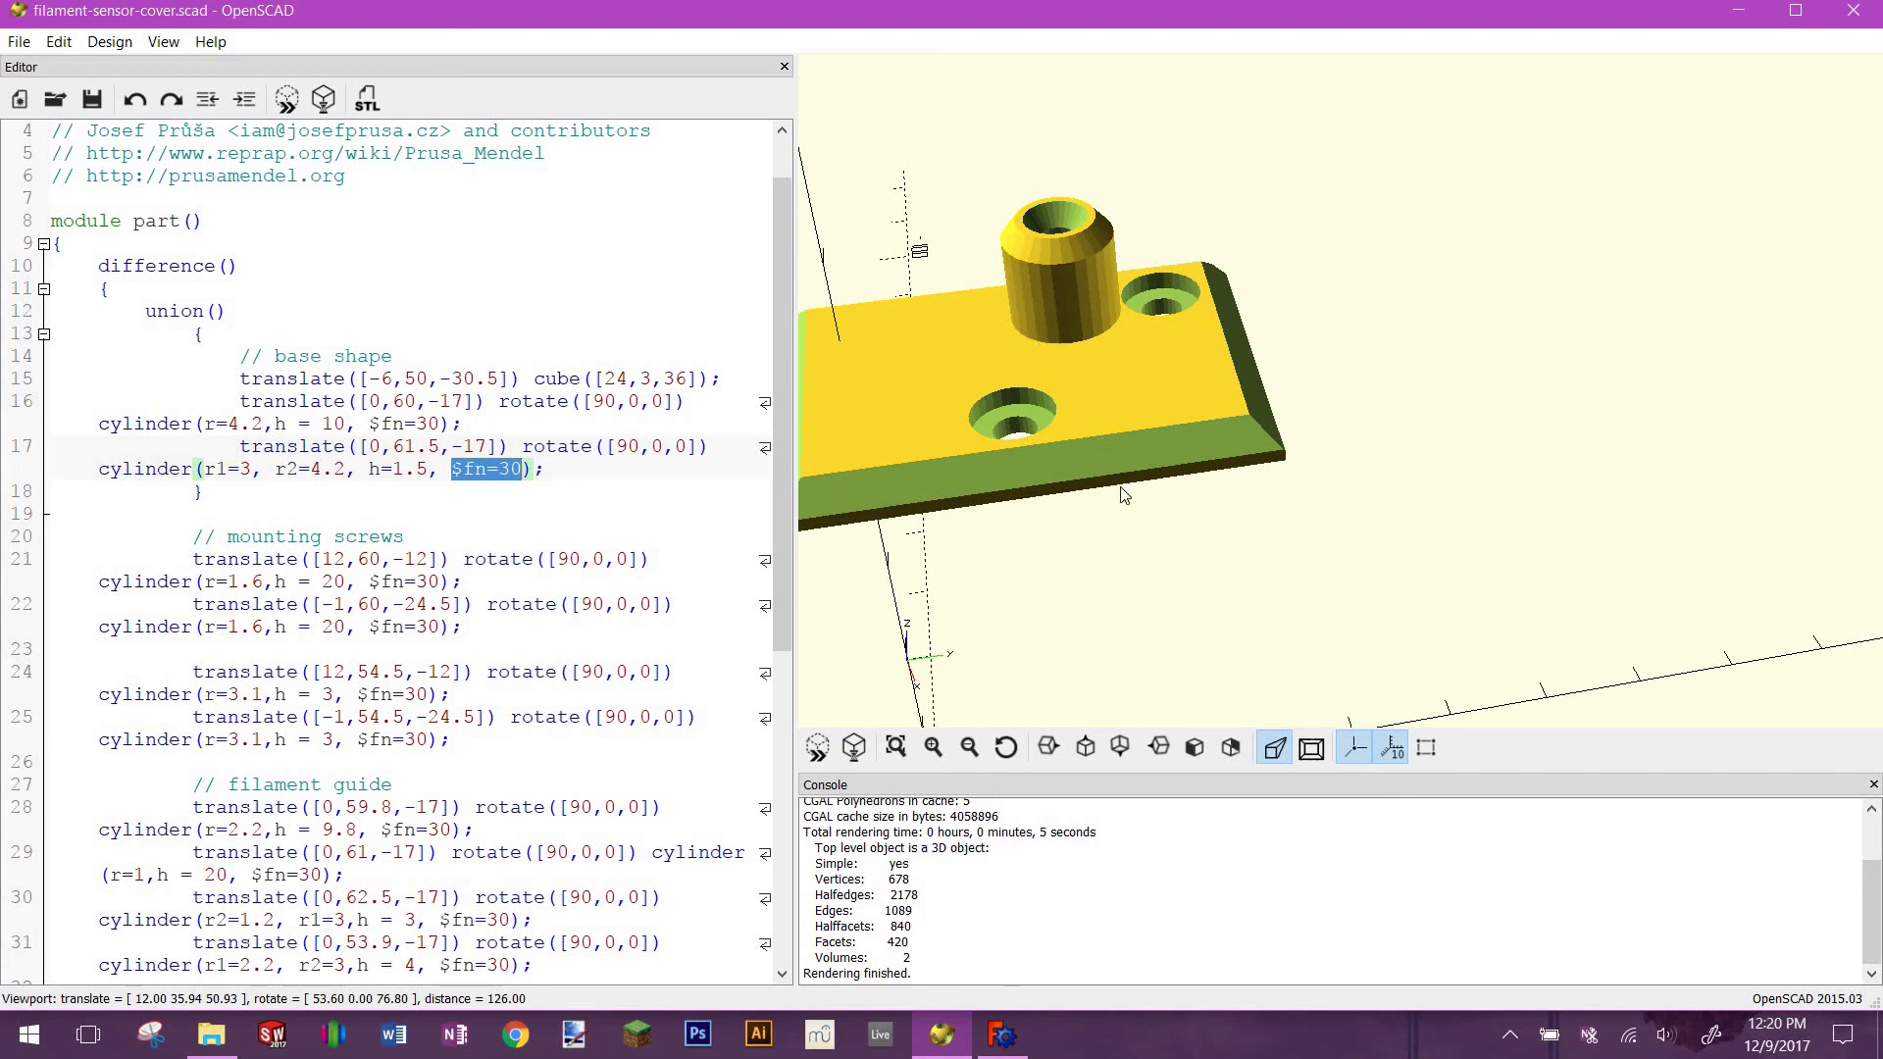
# Rotate the cover preview, scroll the editor back to the top, and switch to FreeCAD
pyautogui.moveTo(1107, 571); pyautogui.dragTo(1111, 570)
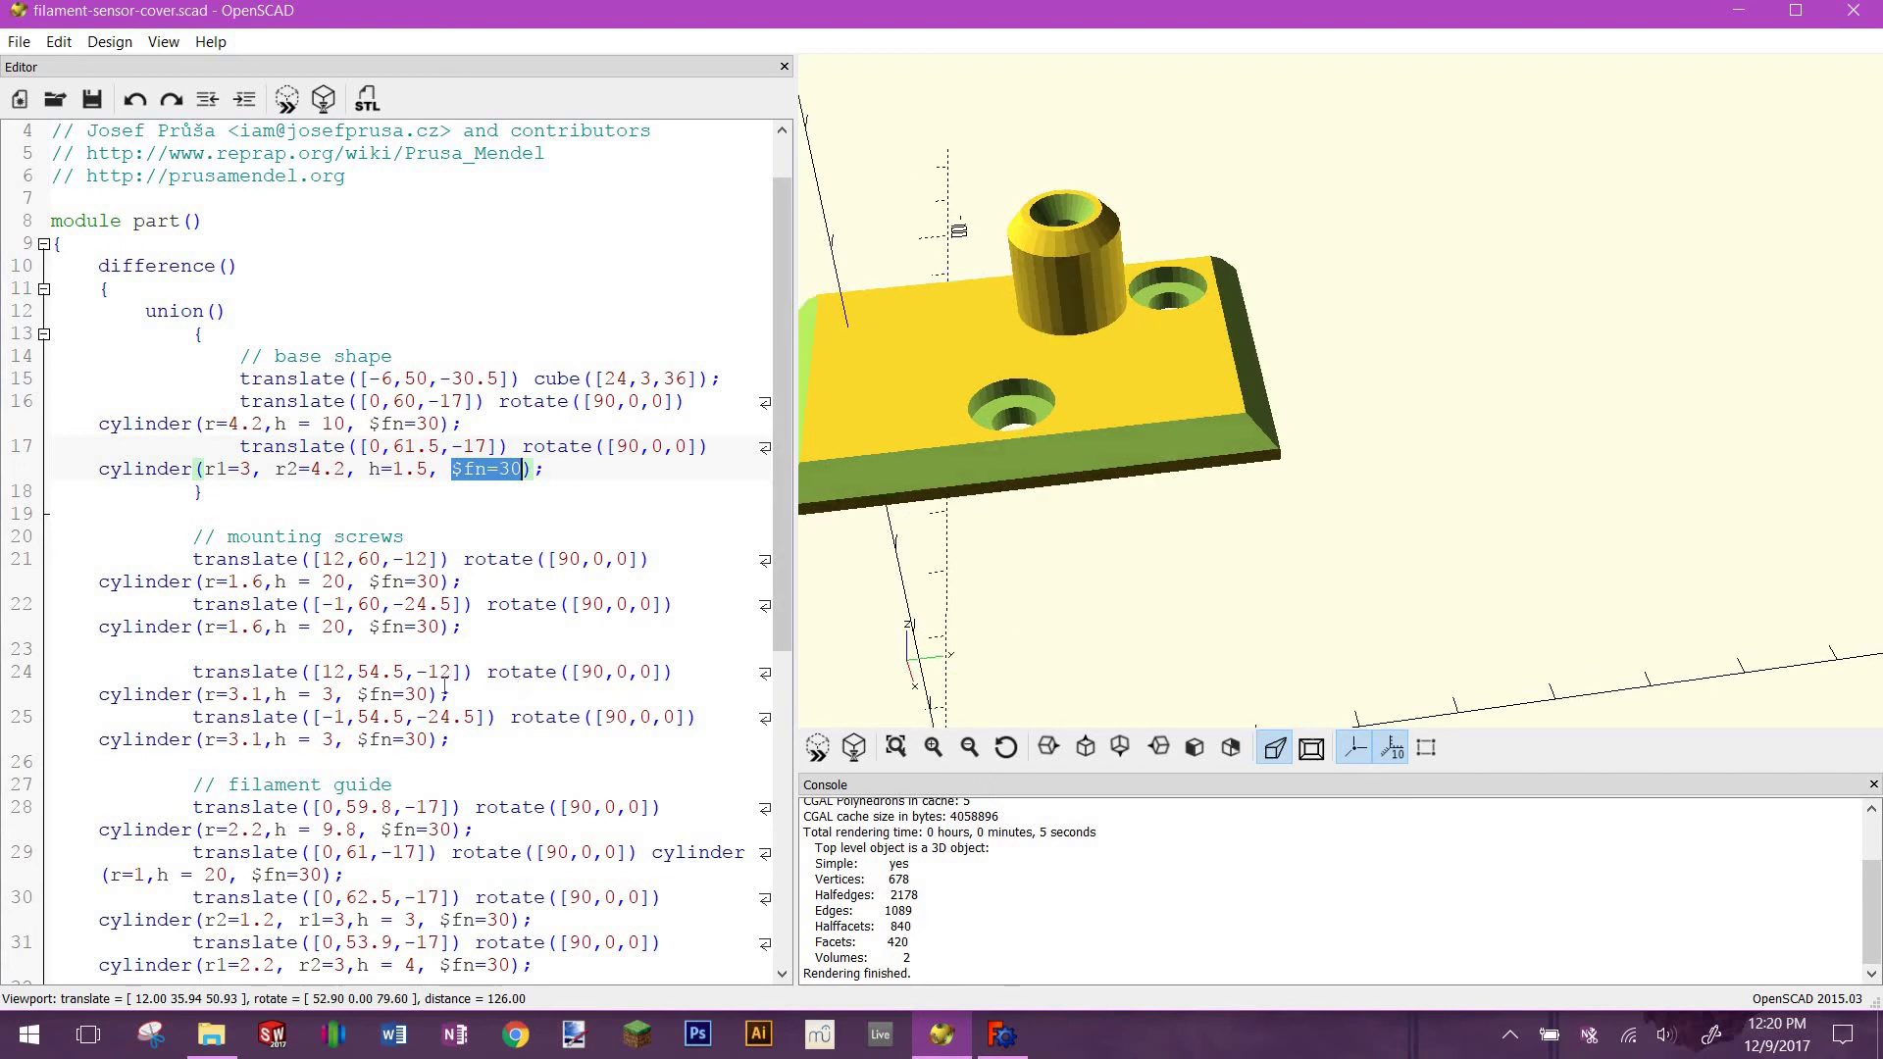
pyautogui.scroll(-8, 446, 681)
pyautogui.scroll(7, 451, 685)
pyautogui.scroll(3, 451, 685)
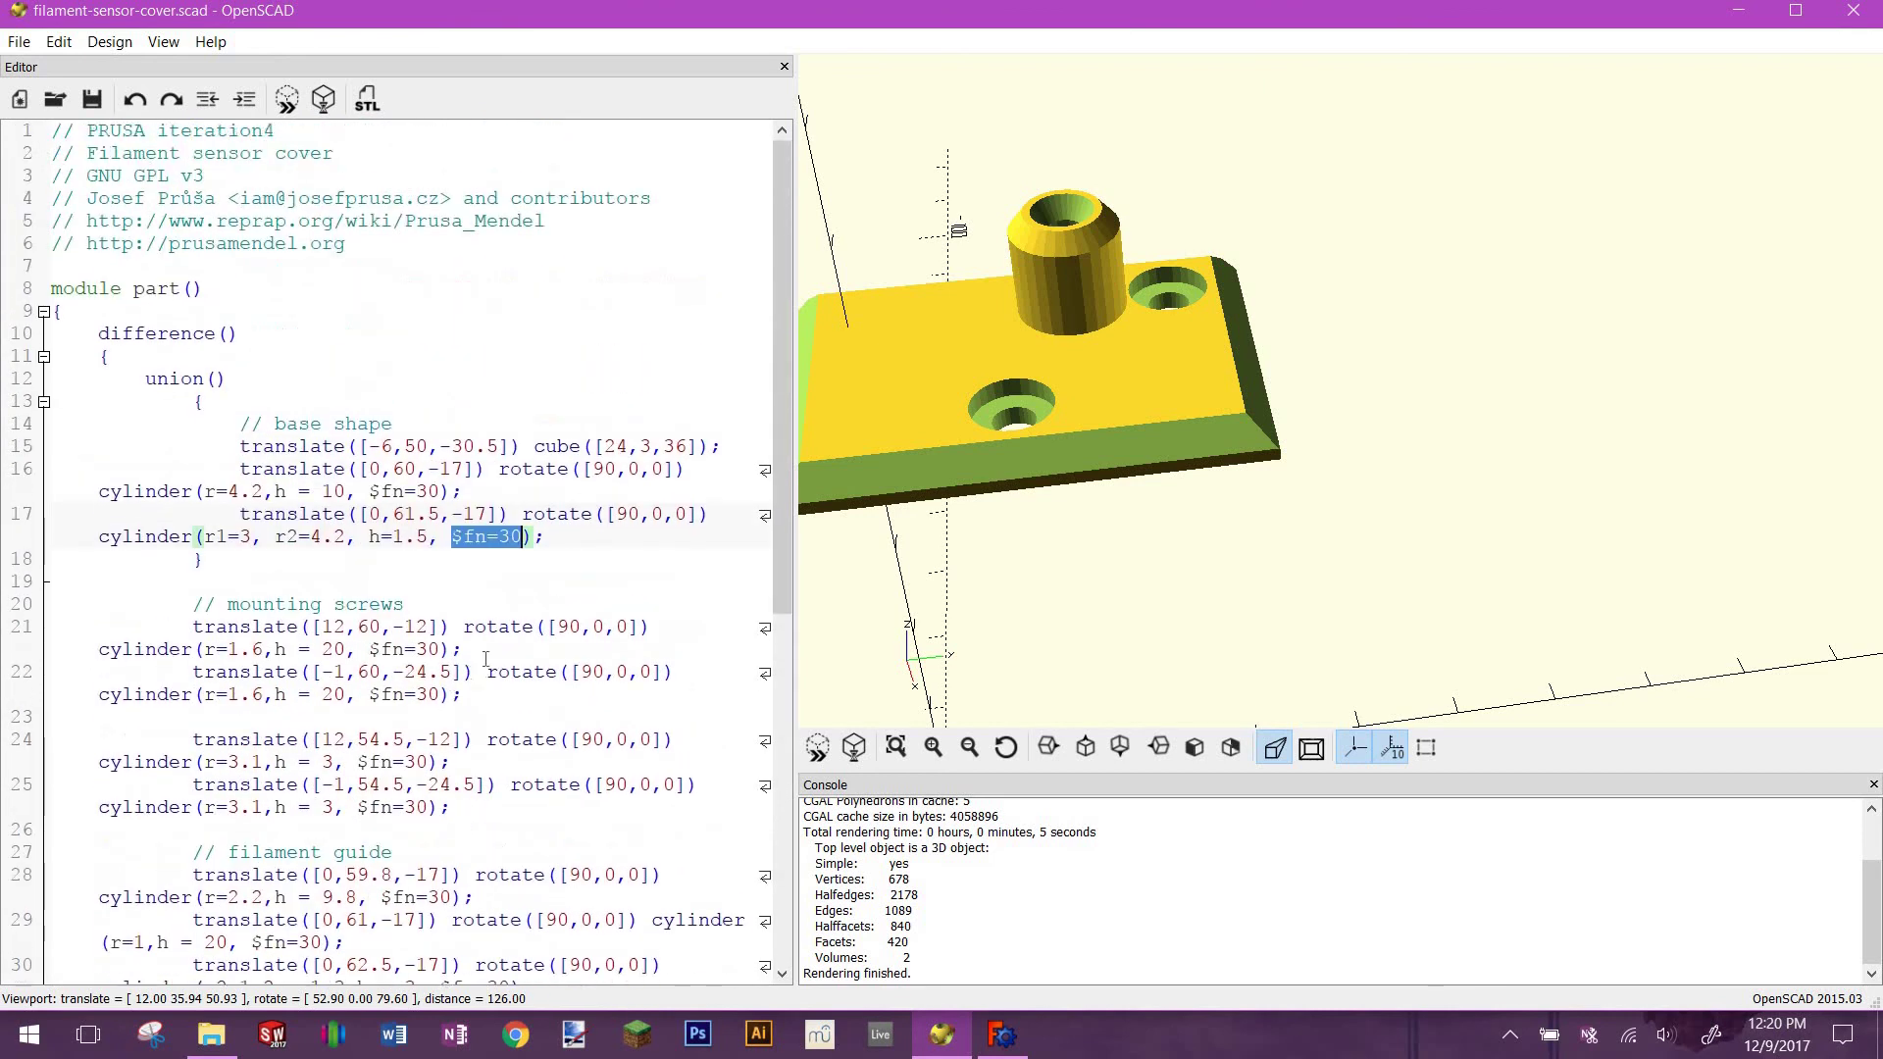
pyautogui.click(1000, 1037)
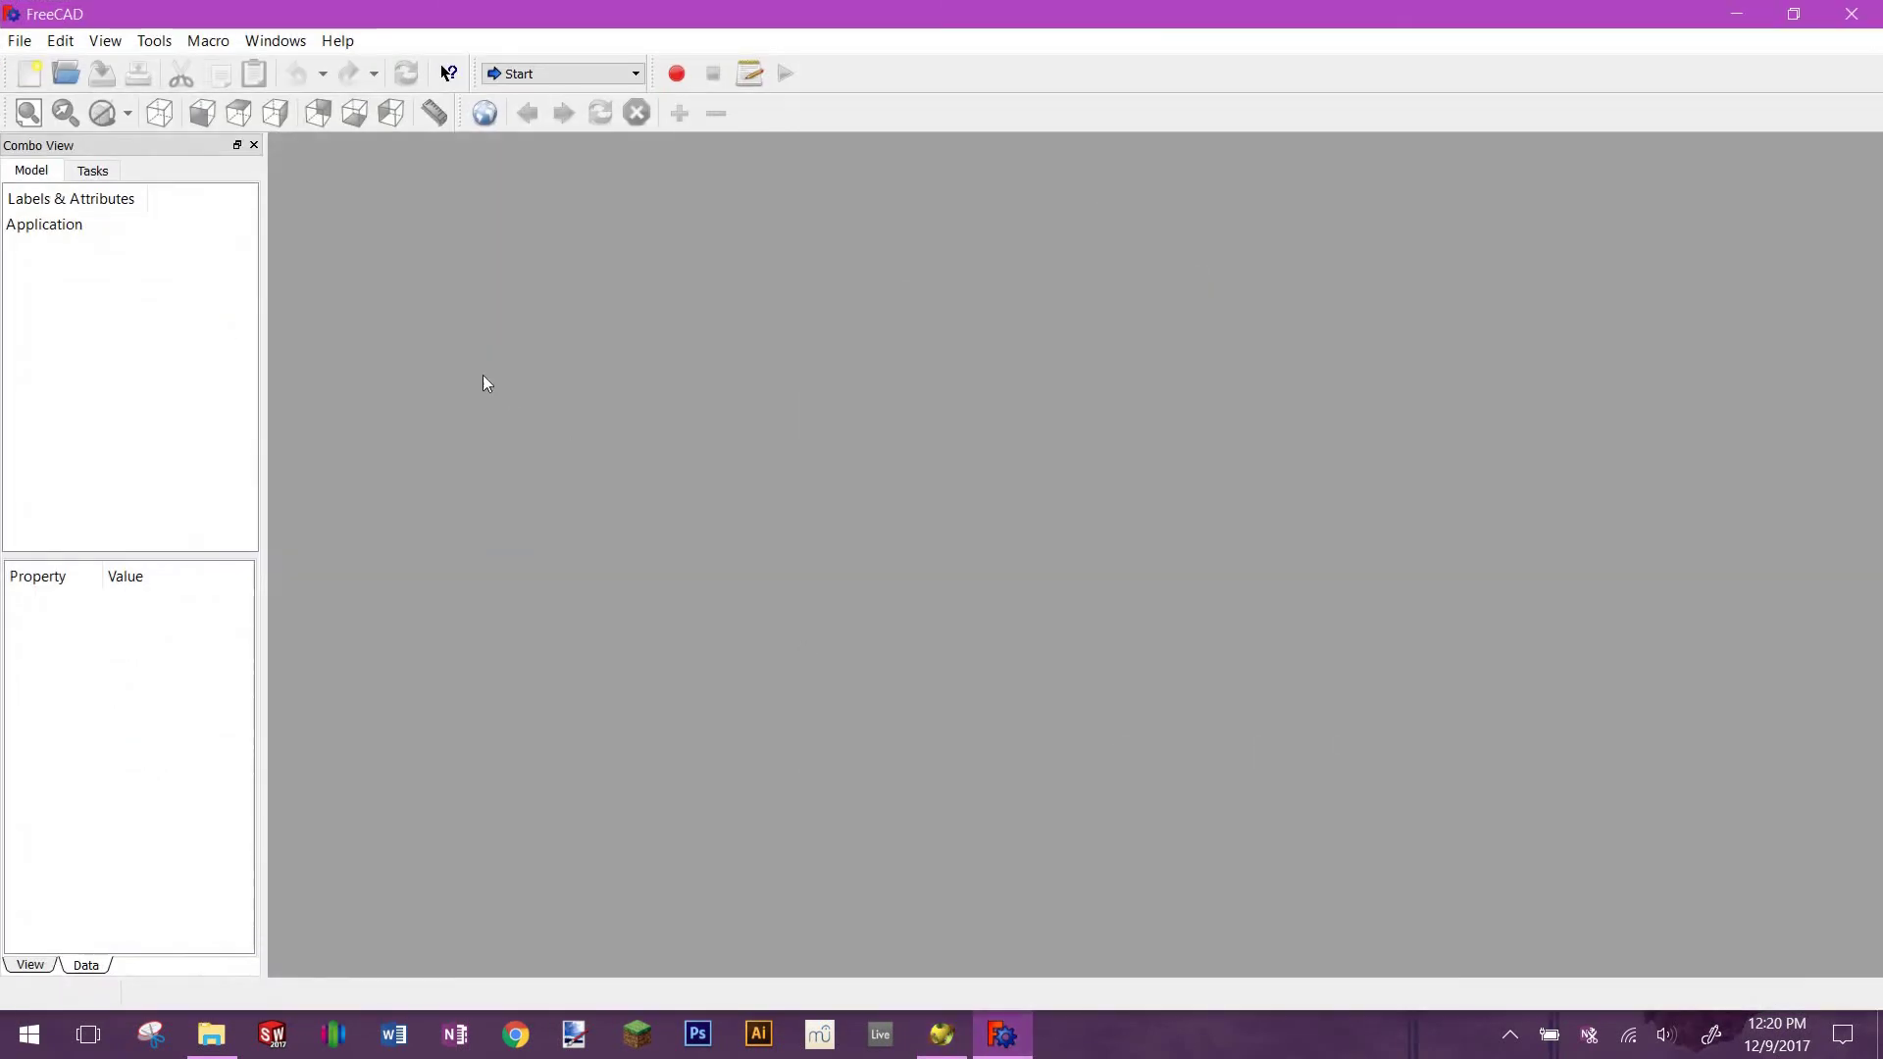
# Open filament-sensor-cover.scad in FreeCAD through File > Open
pyautogui.click(66, 73)
pyautogui.scroll(-2, 377, 420)
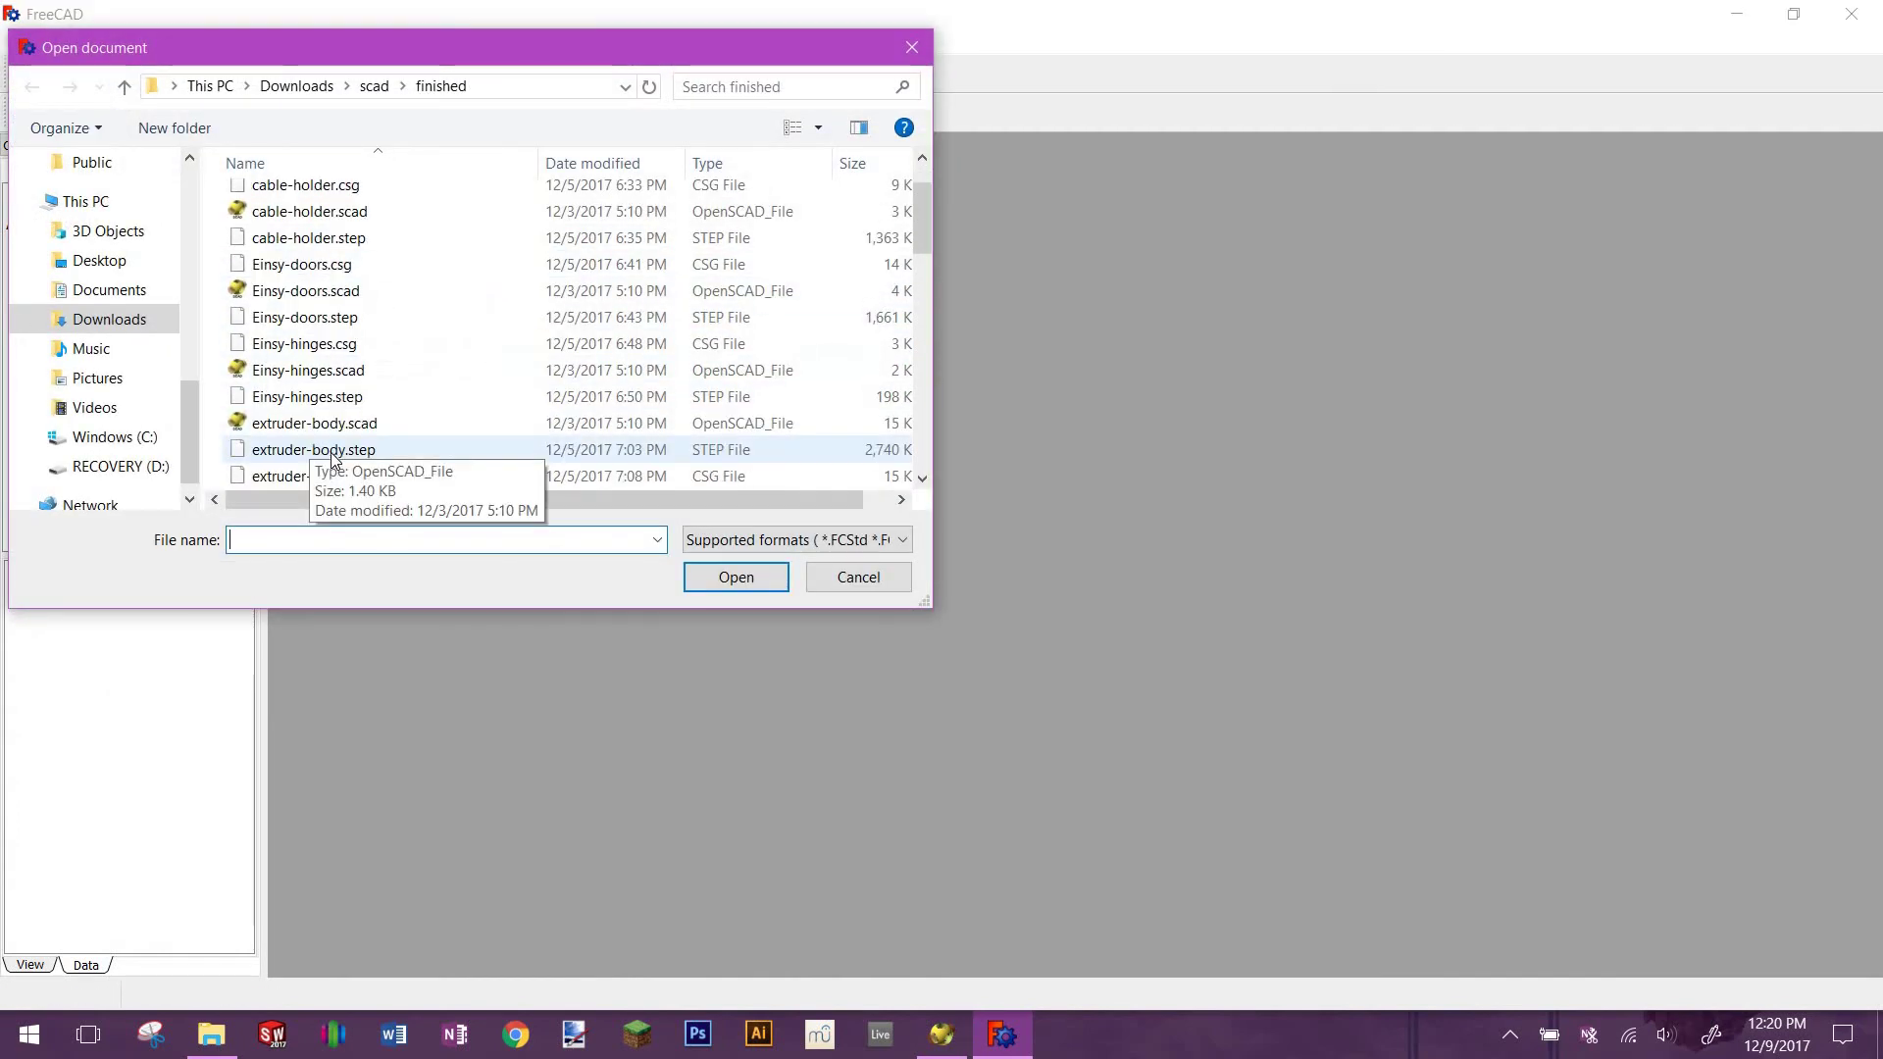
pyautogui.scroll(-1, 378, 432)
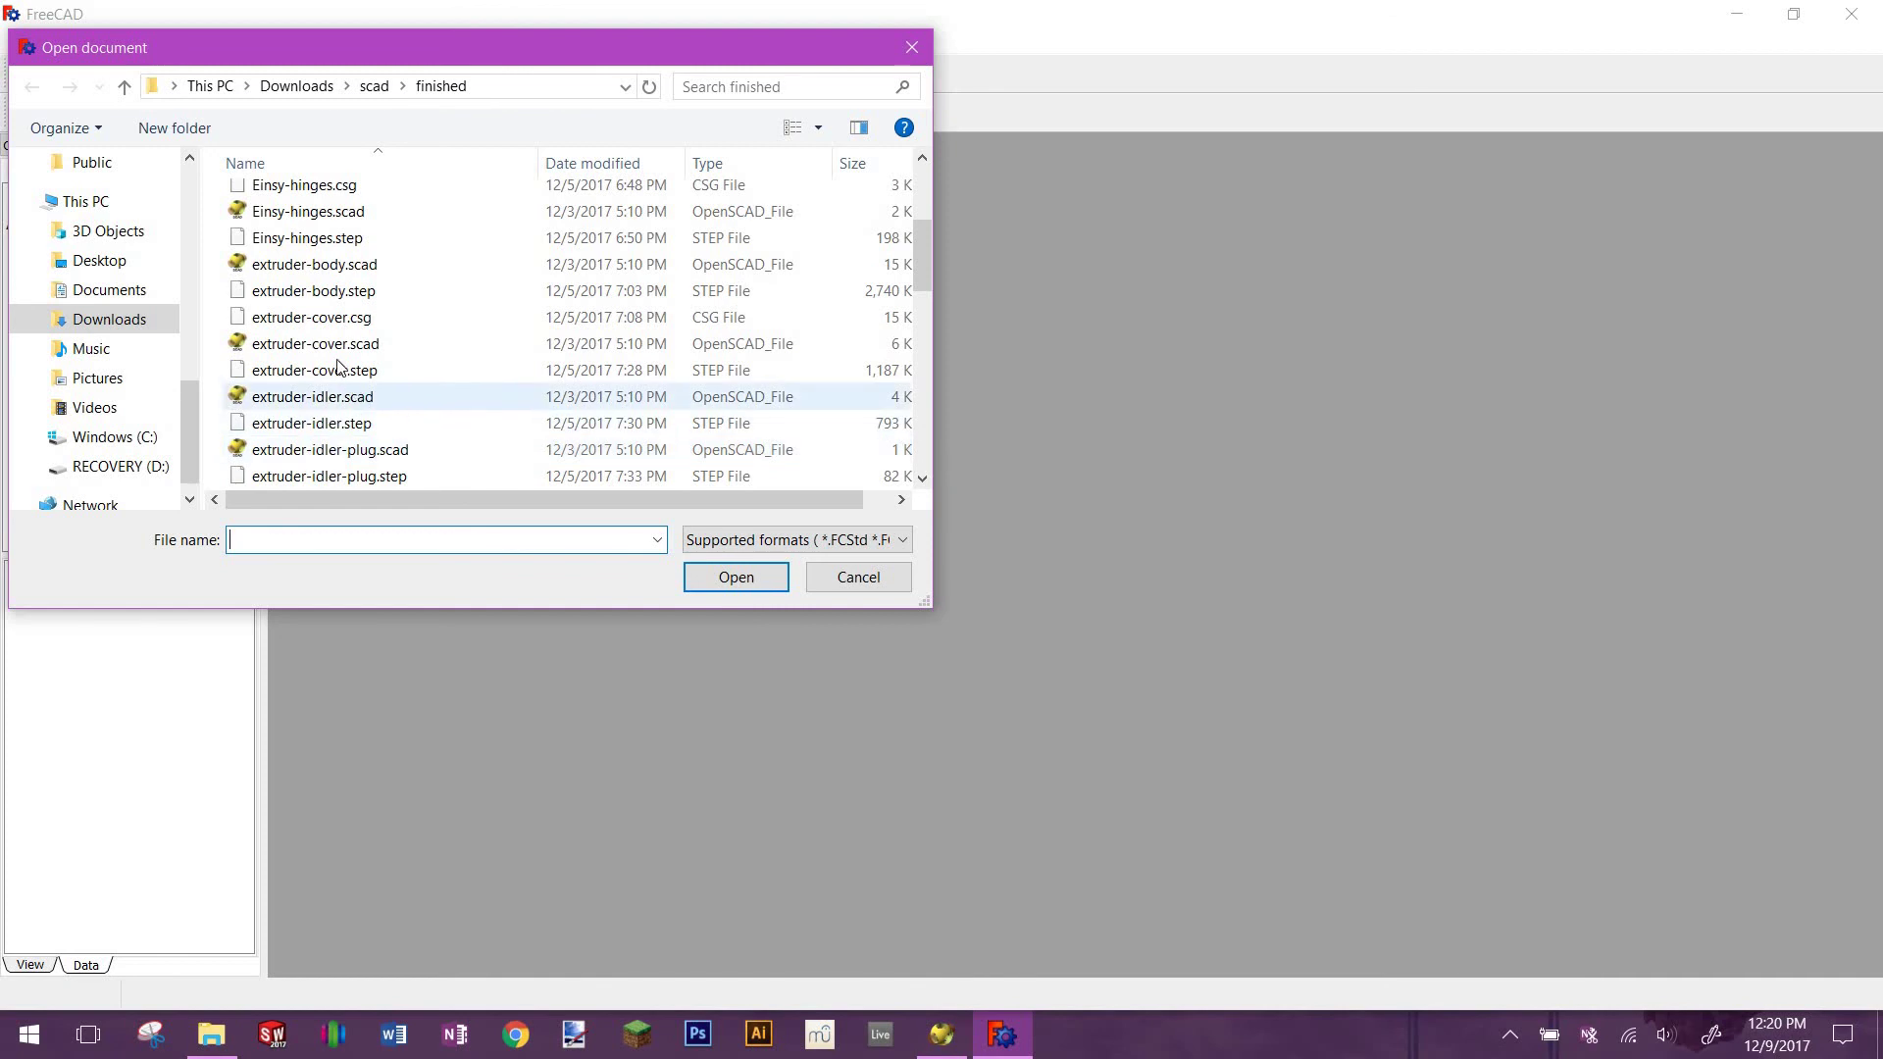
pyautogui.scroll(-1, 337, 364)
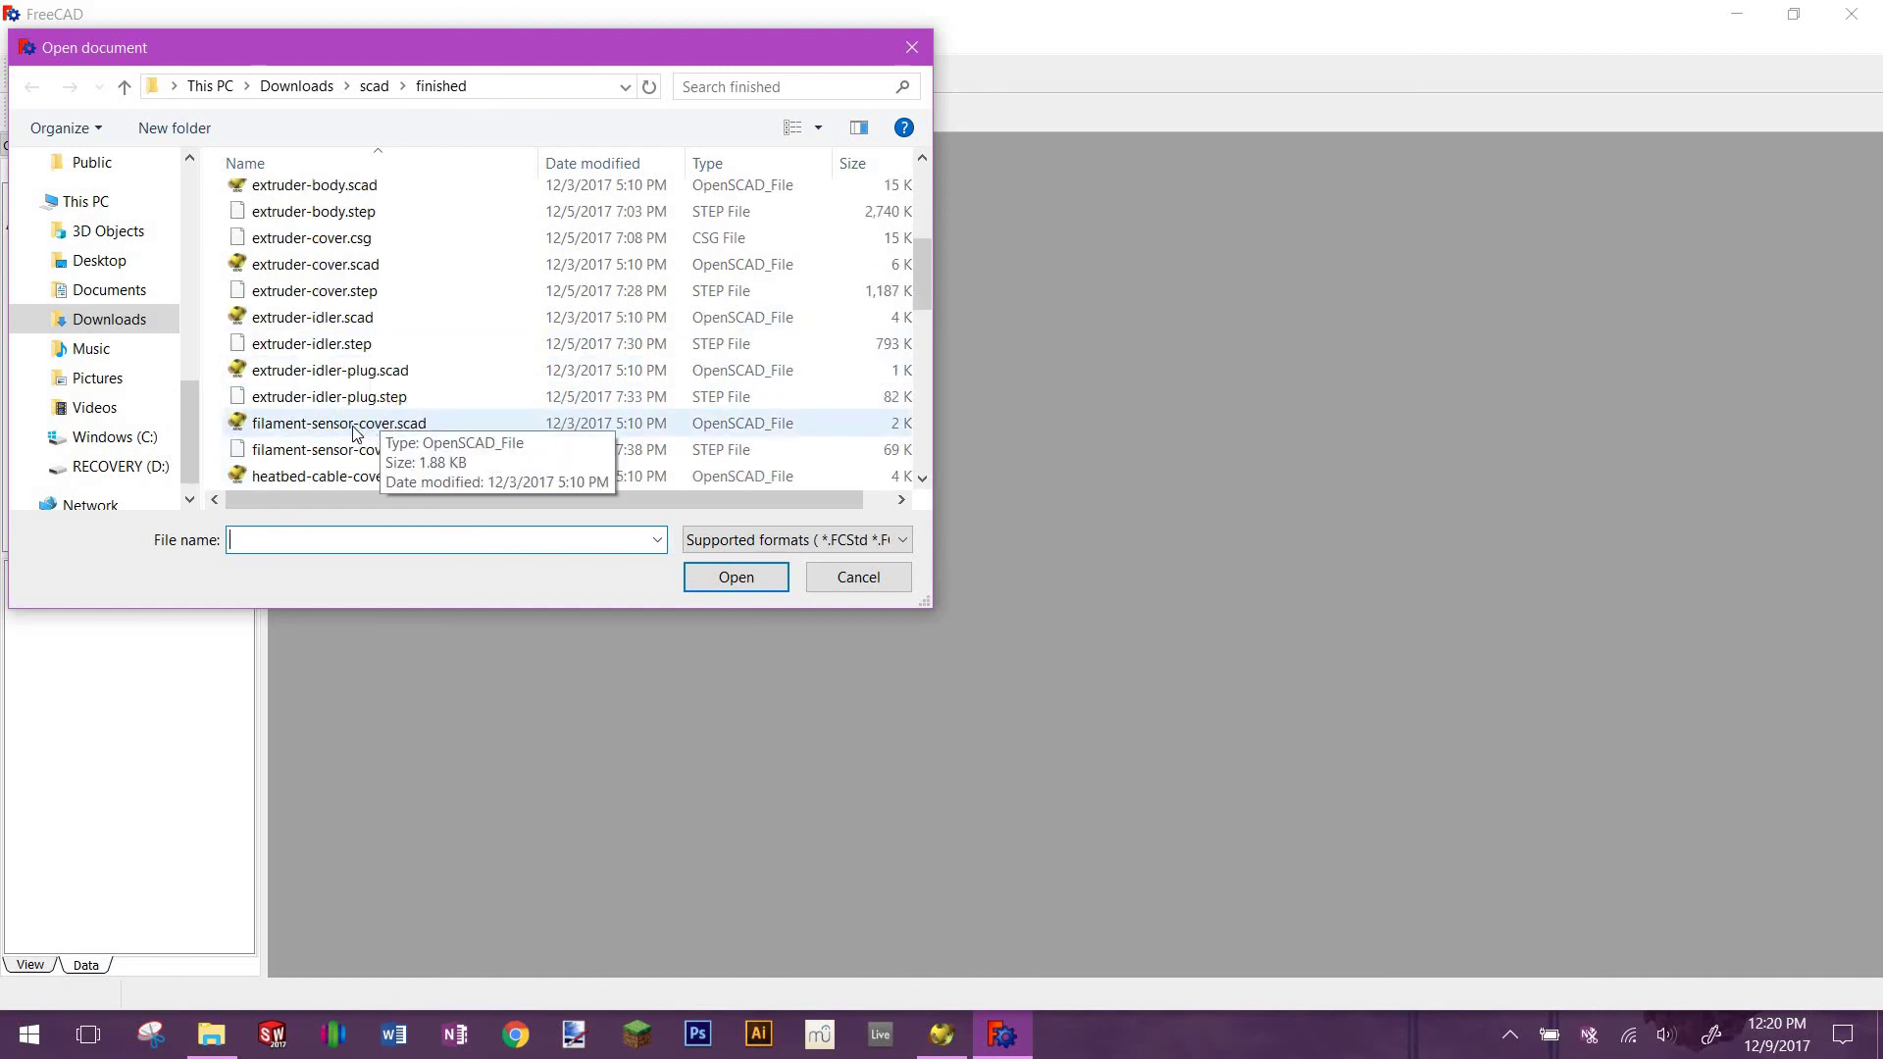
pyautogui.click(351, 425)
pyautogui.click(738, 577)
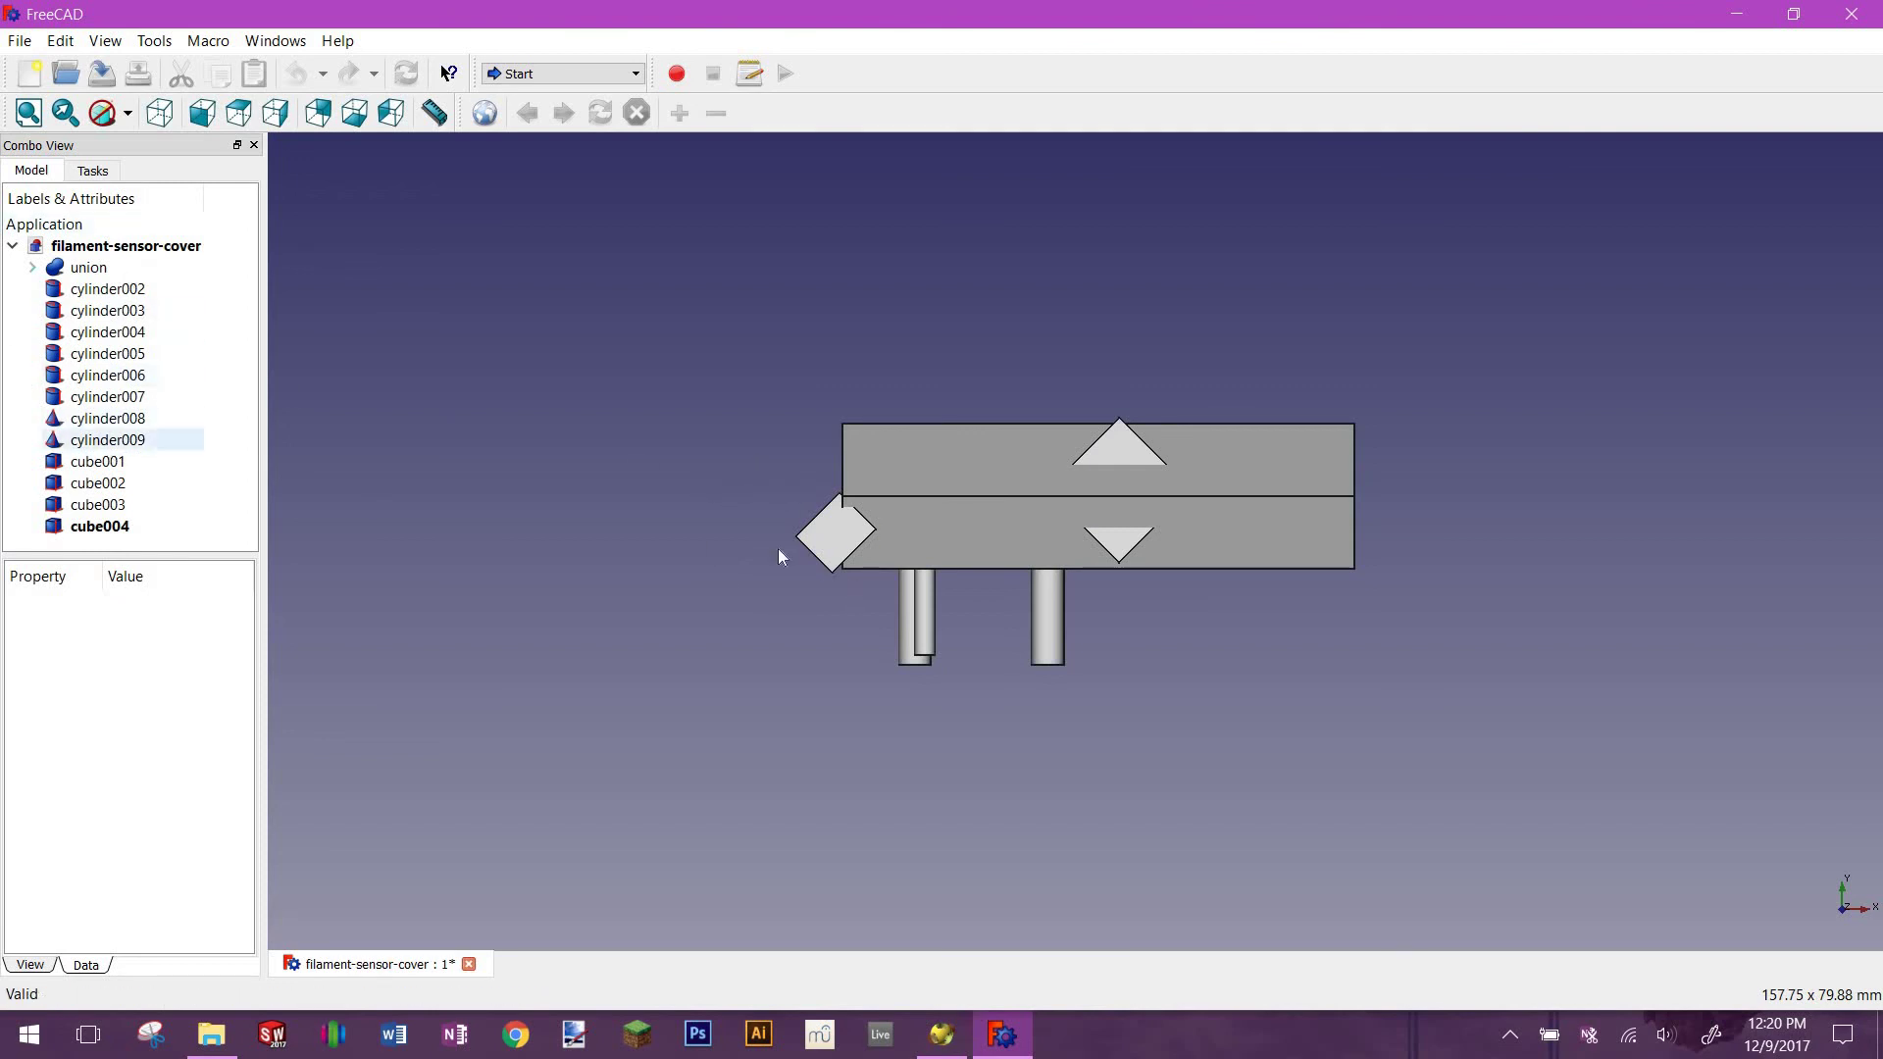
# Orbit the imported cover to look down into it, showing the boss and three pegs
pyautogui.moveTo(763, 446); pyautogui.dragTo(851, 569, button='middle')
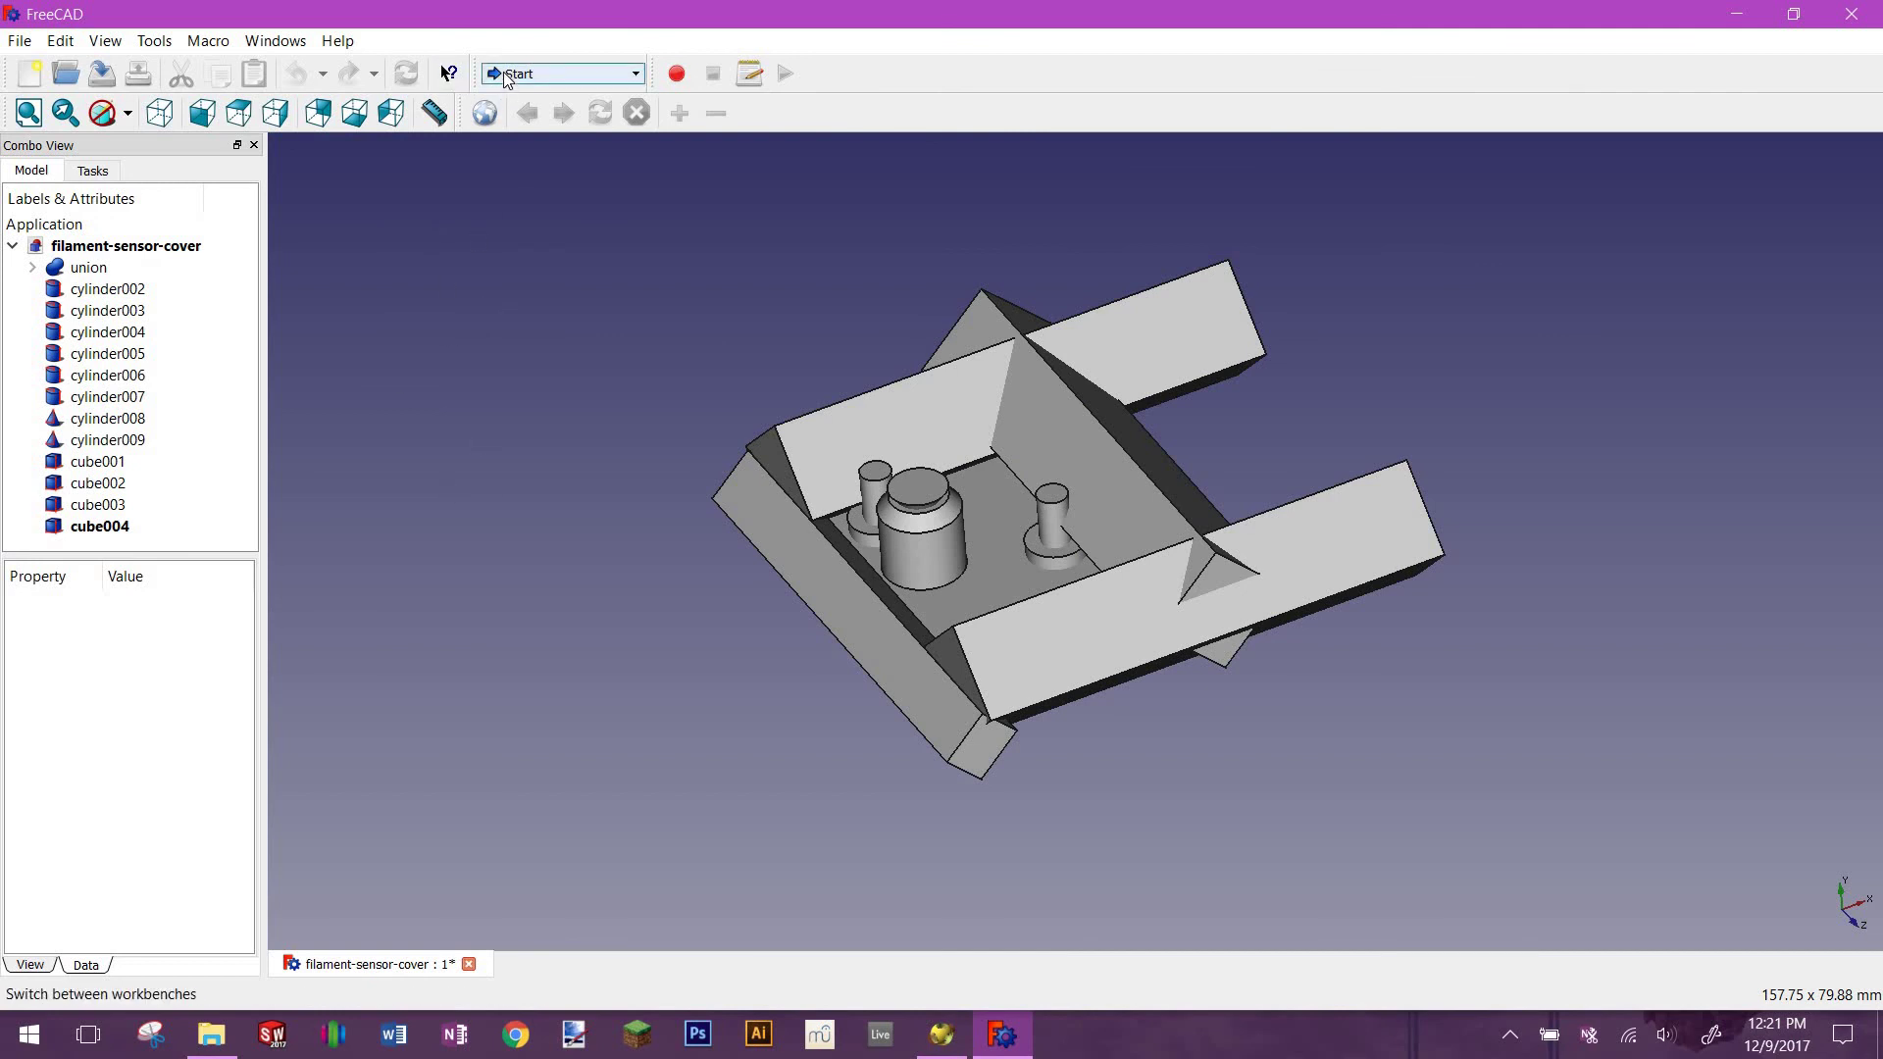
# Switch to the OpenSCAD workbench and select the union's floor face as the cut base
pyautogui.click(537, 73)
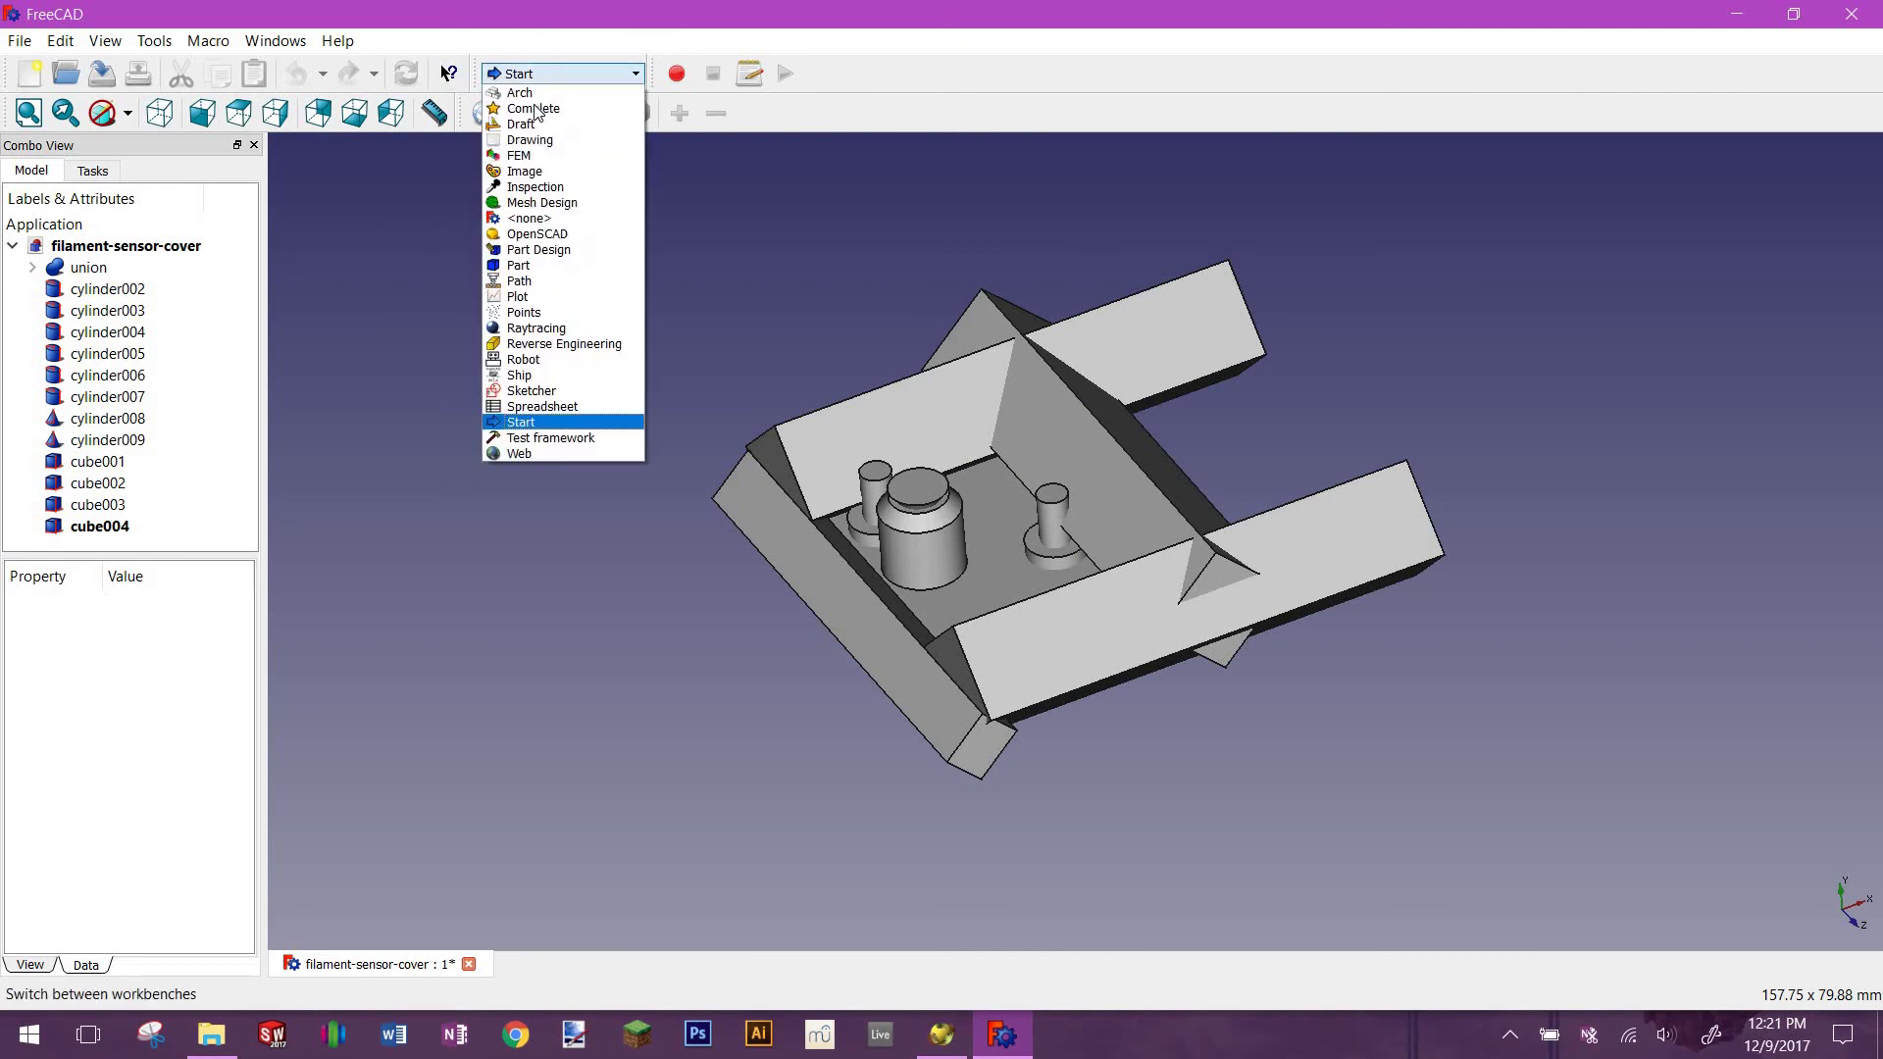
pyautogui.click(539, 235)
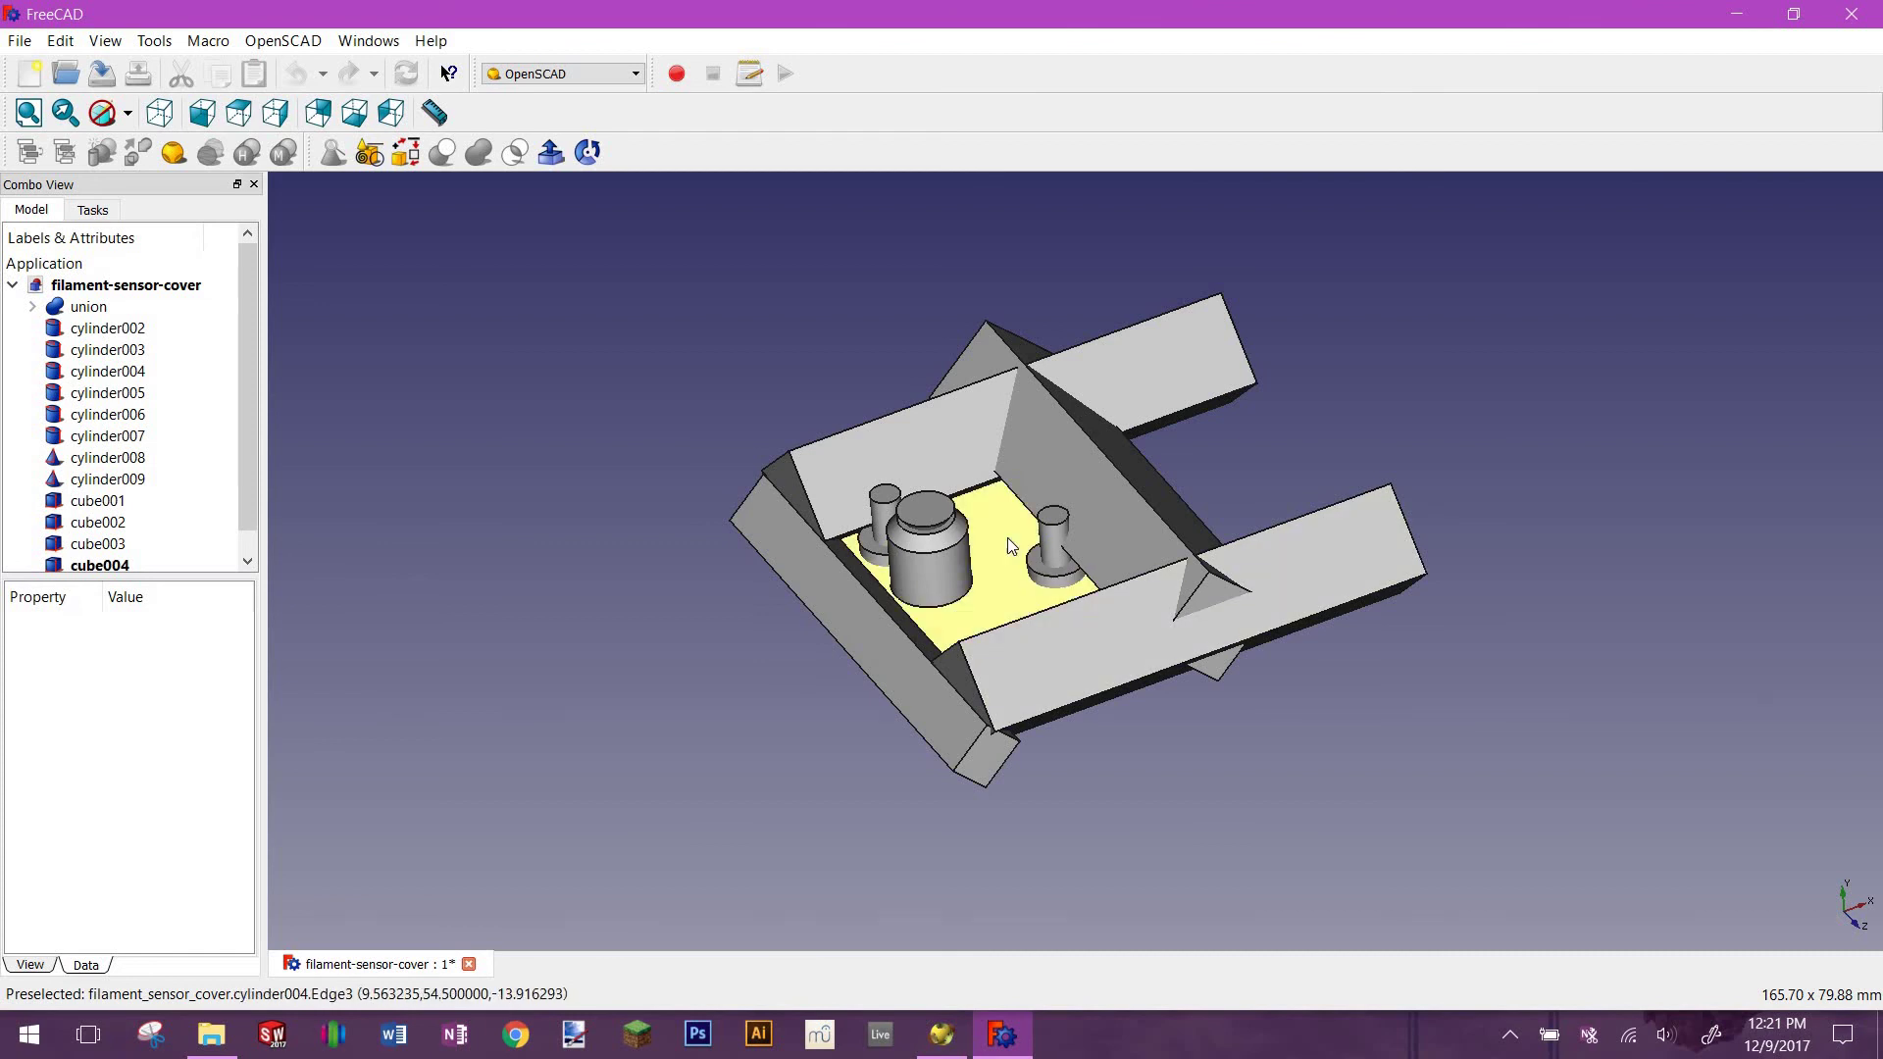
pyautogui.scroll(-2, 1001, 569)
pyautogui.scroll(3, 993, 589)
pyautogui.scroll(2, 997, 596)
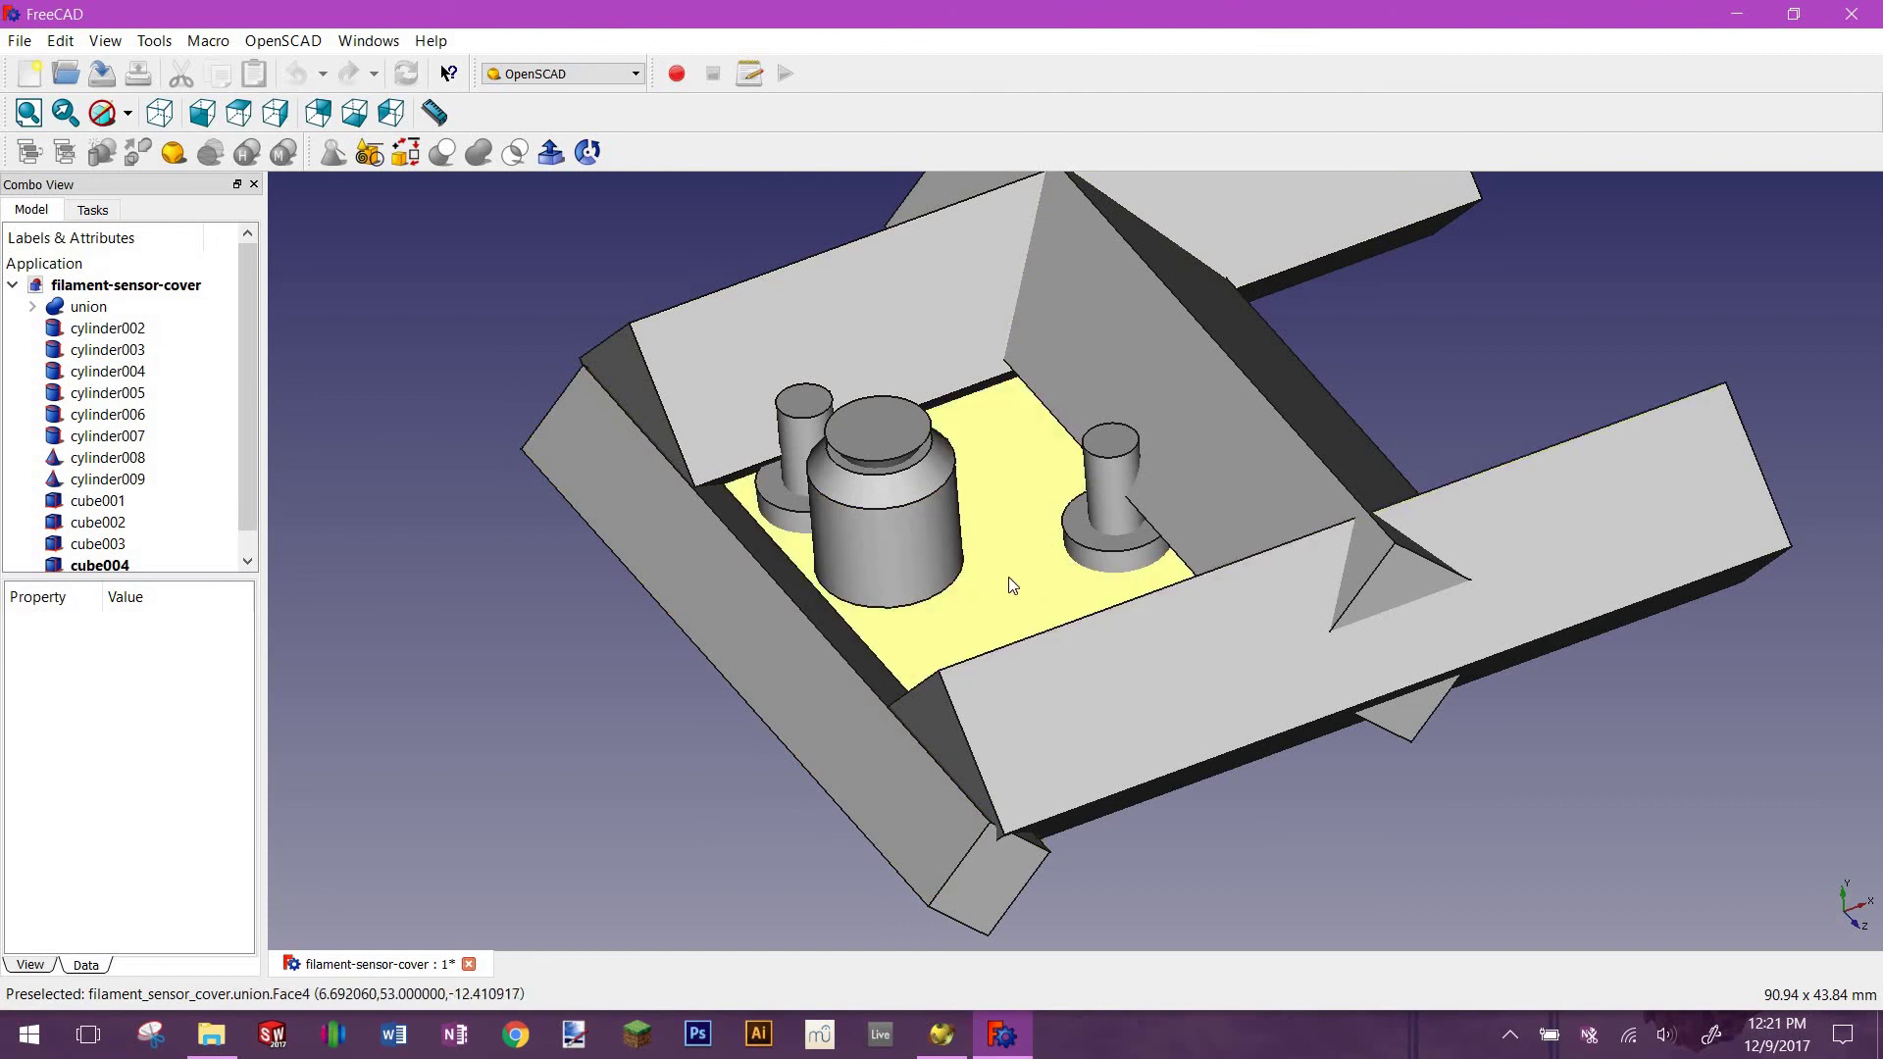
pyautogui.click(1006, 510)
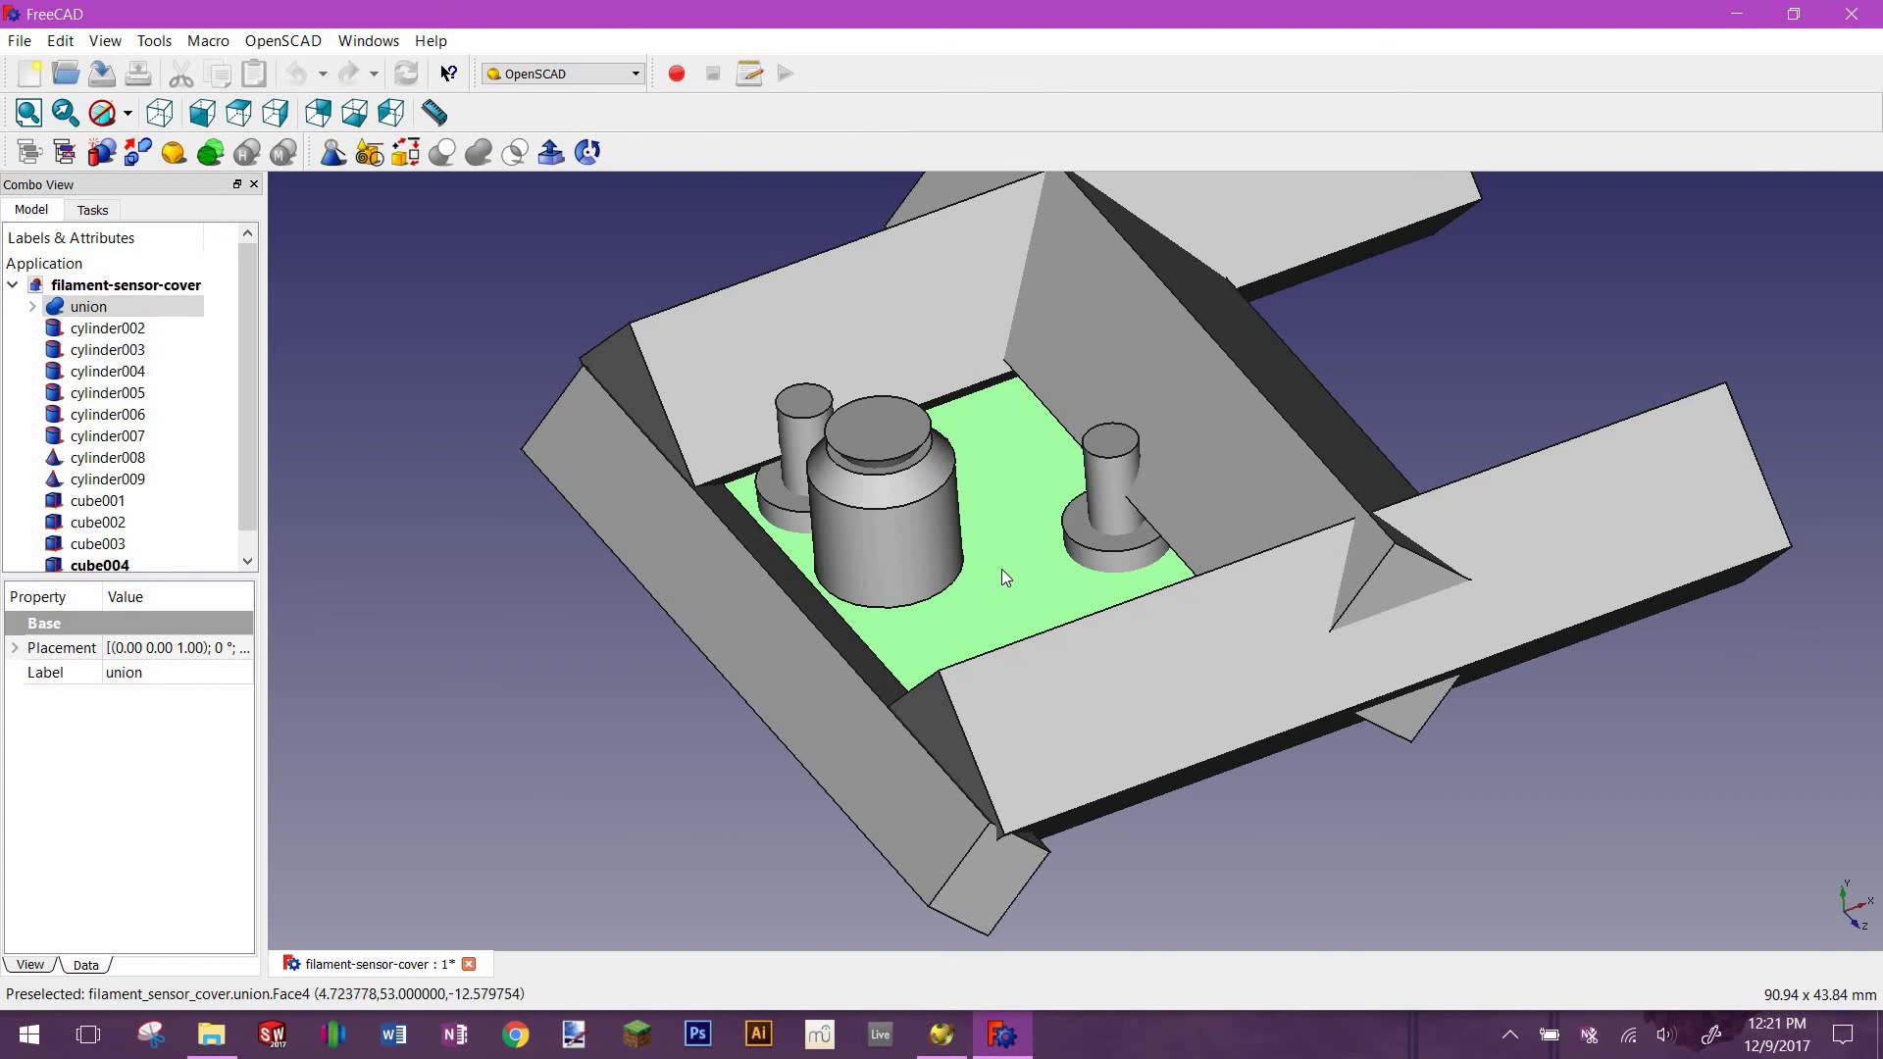
# Cut the four wall cubes (cube001, cube003, cube004, cube002) away from the union body
pyautogui.keyDown('ctrl'); pyautogui.click(1117, 373); pyautogui.keyUp('ctrl')
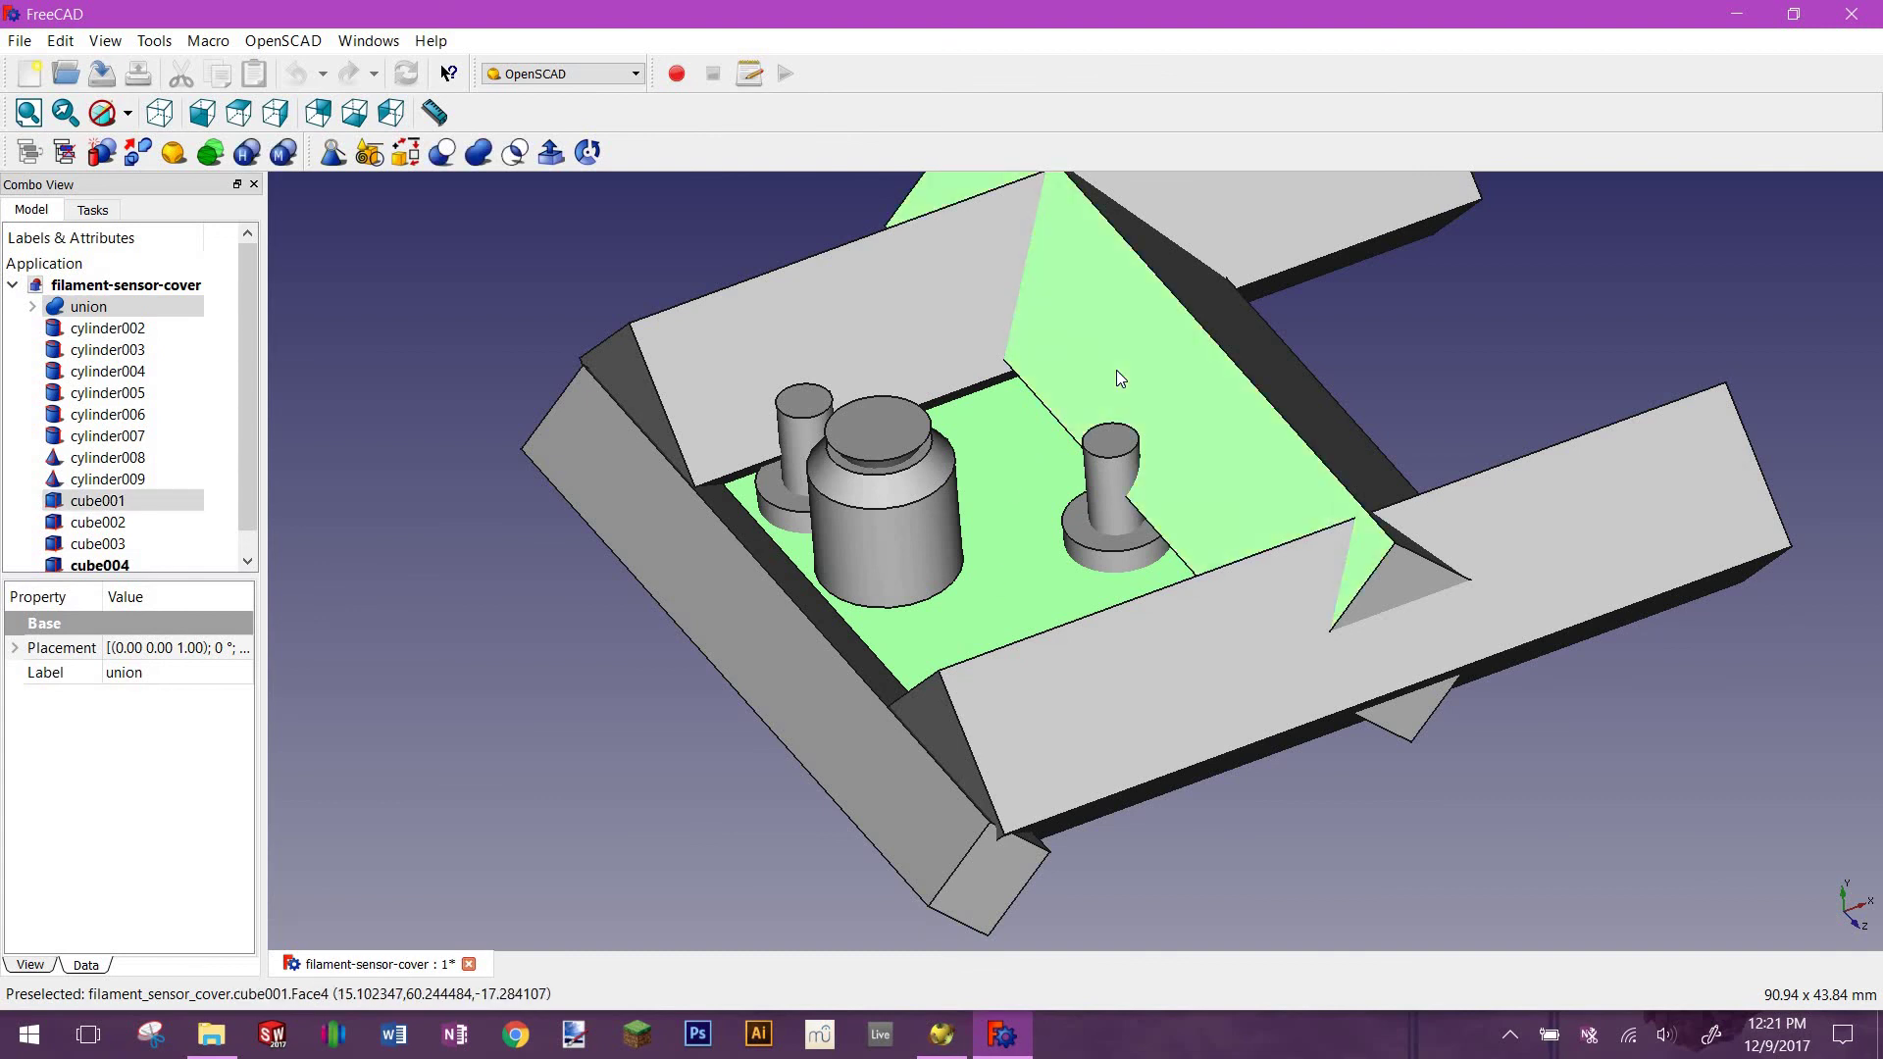
pyautogui.click(442, 154)
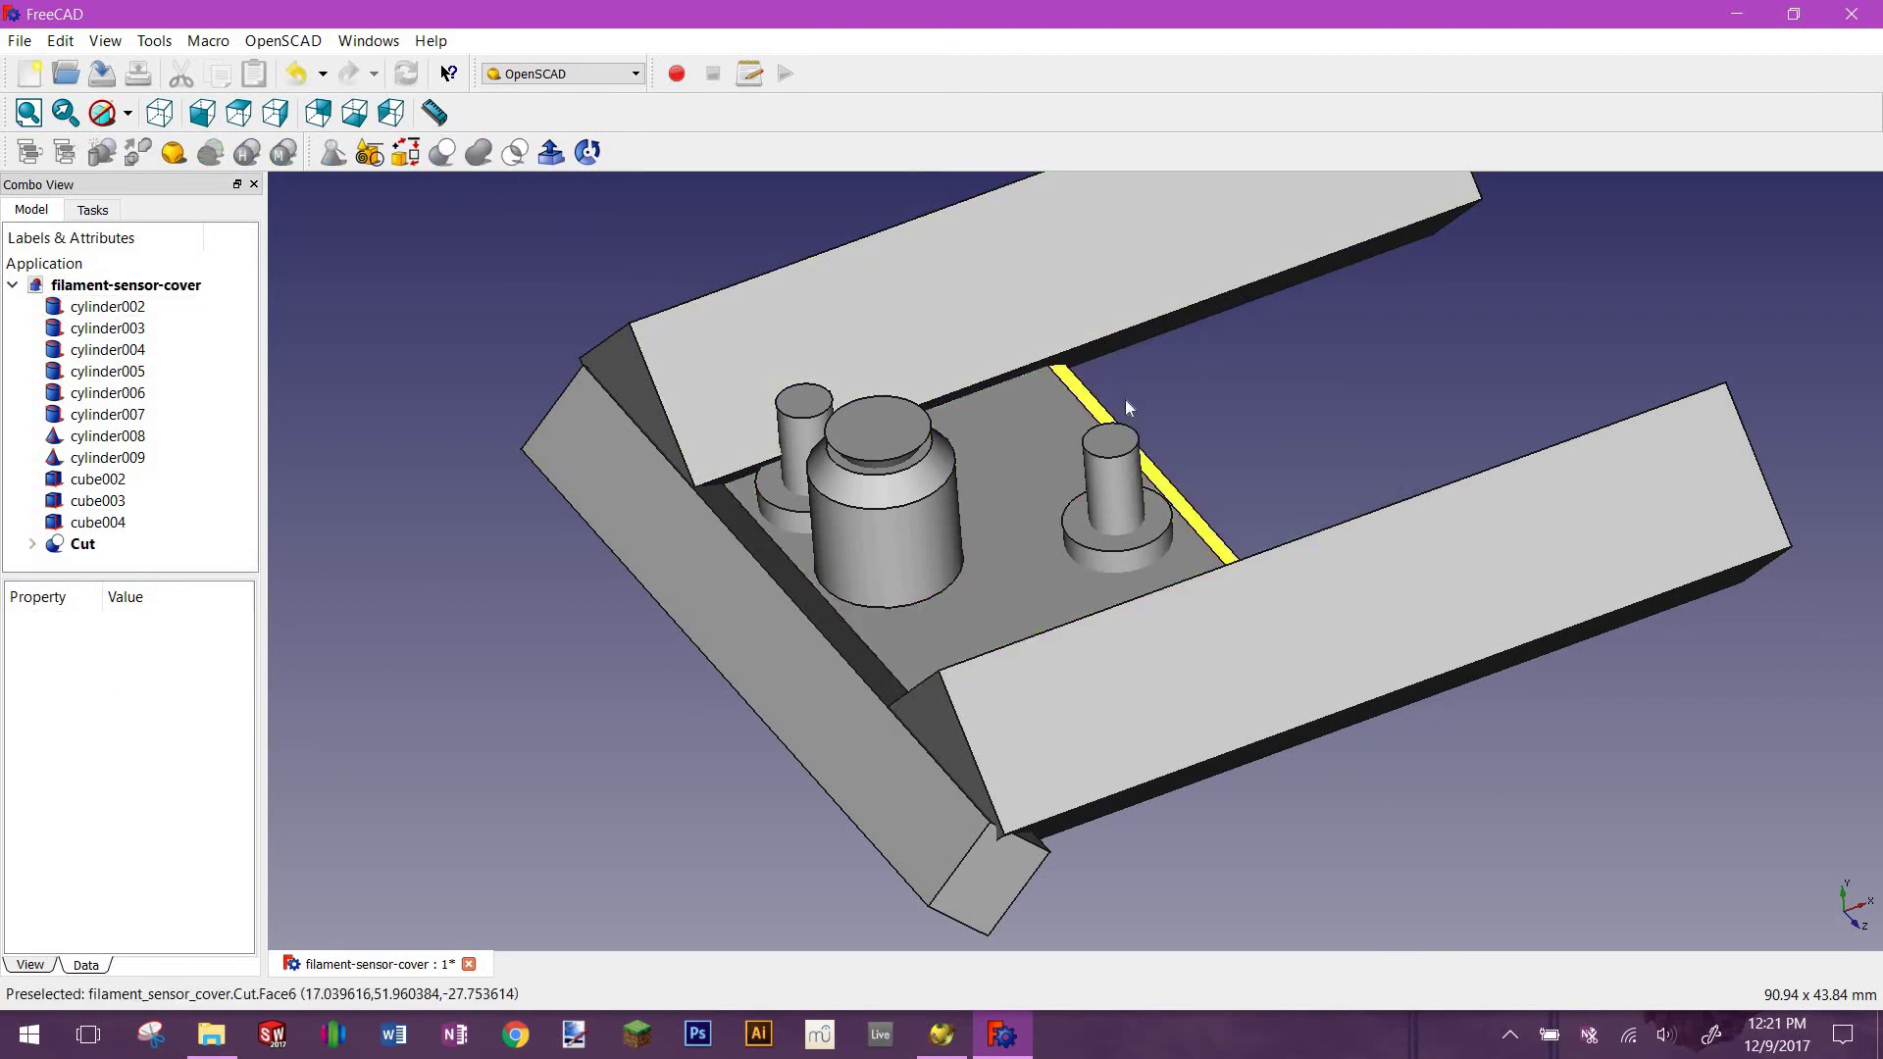
pyautogui.click(1000, 591)
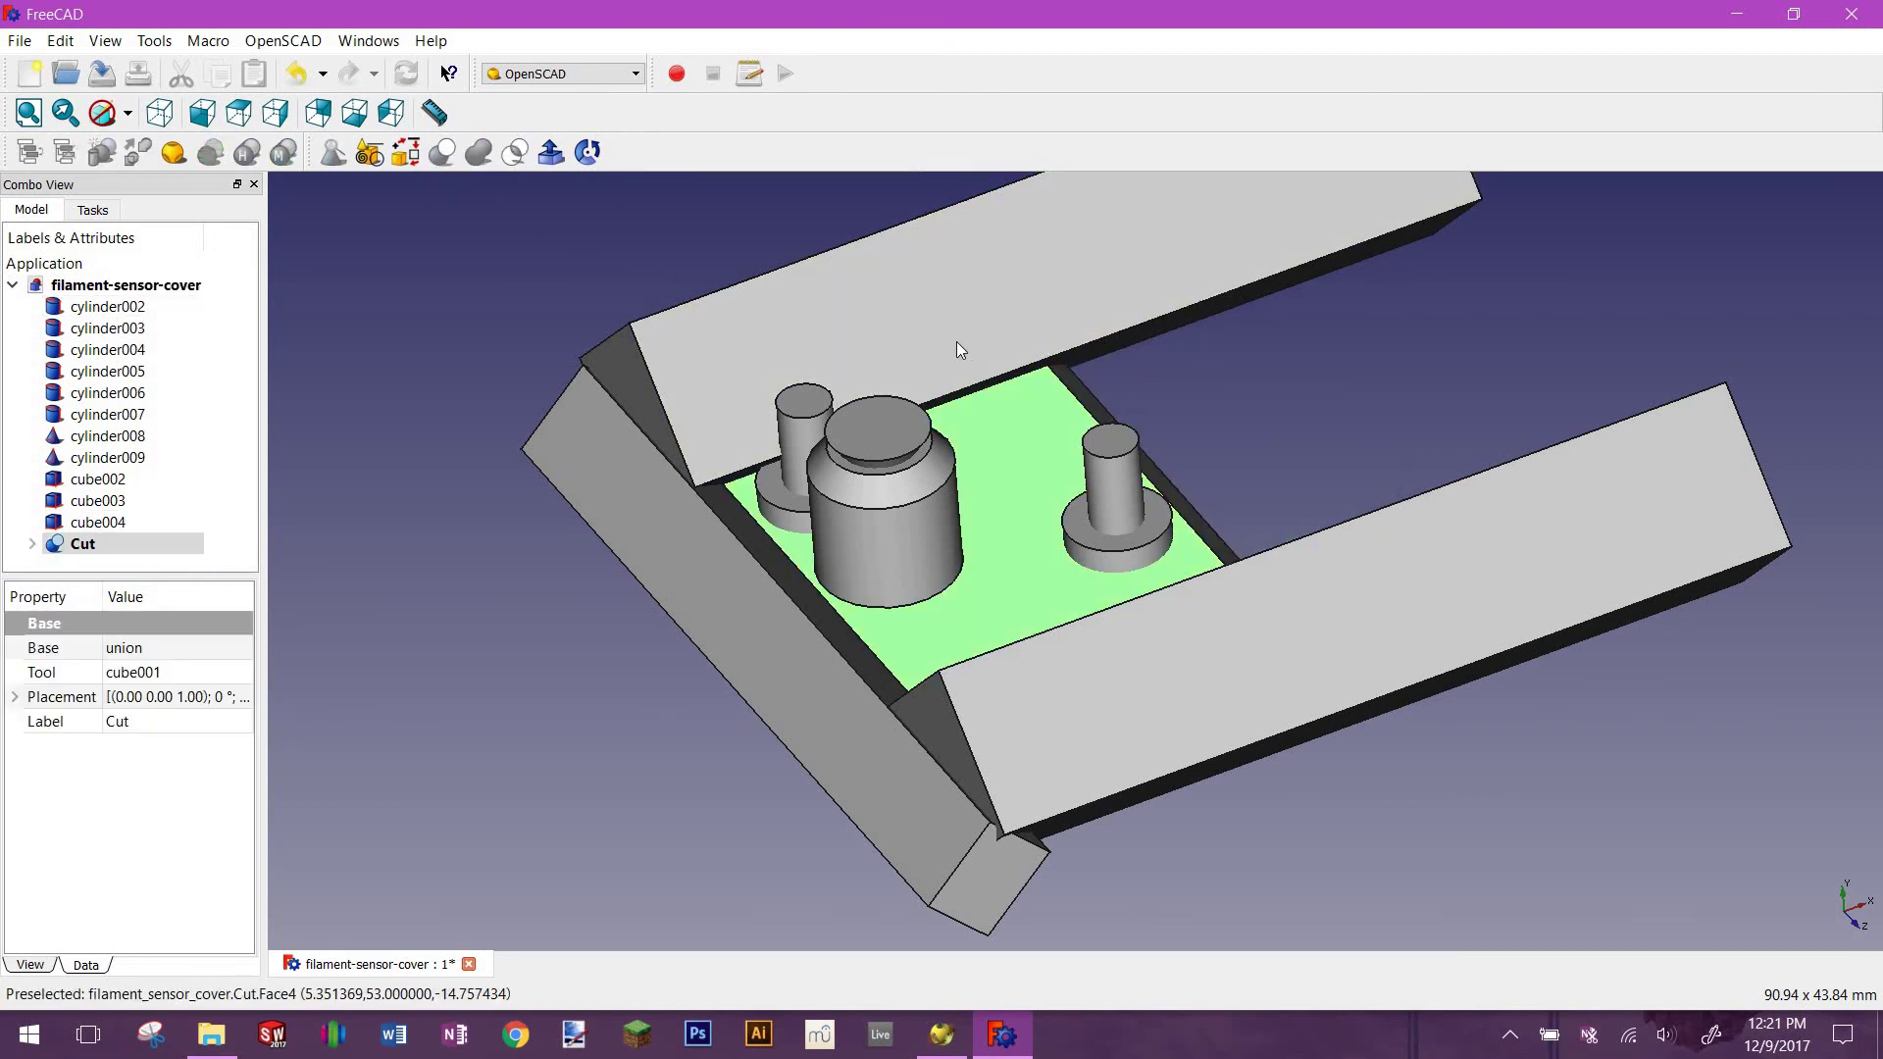
pyautogui.keyDown('ctrl'); pyautogui.click(945, 328); pyautogui.keyUp('ctrl')
pyautogui.click(442, 154)
pyautogui.click(1019, 588)
pyautogui.keyDown('ctrl'); pyautogui.click(1094, 681); pyautogui.keyUp('ctrl')
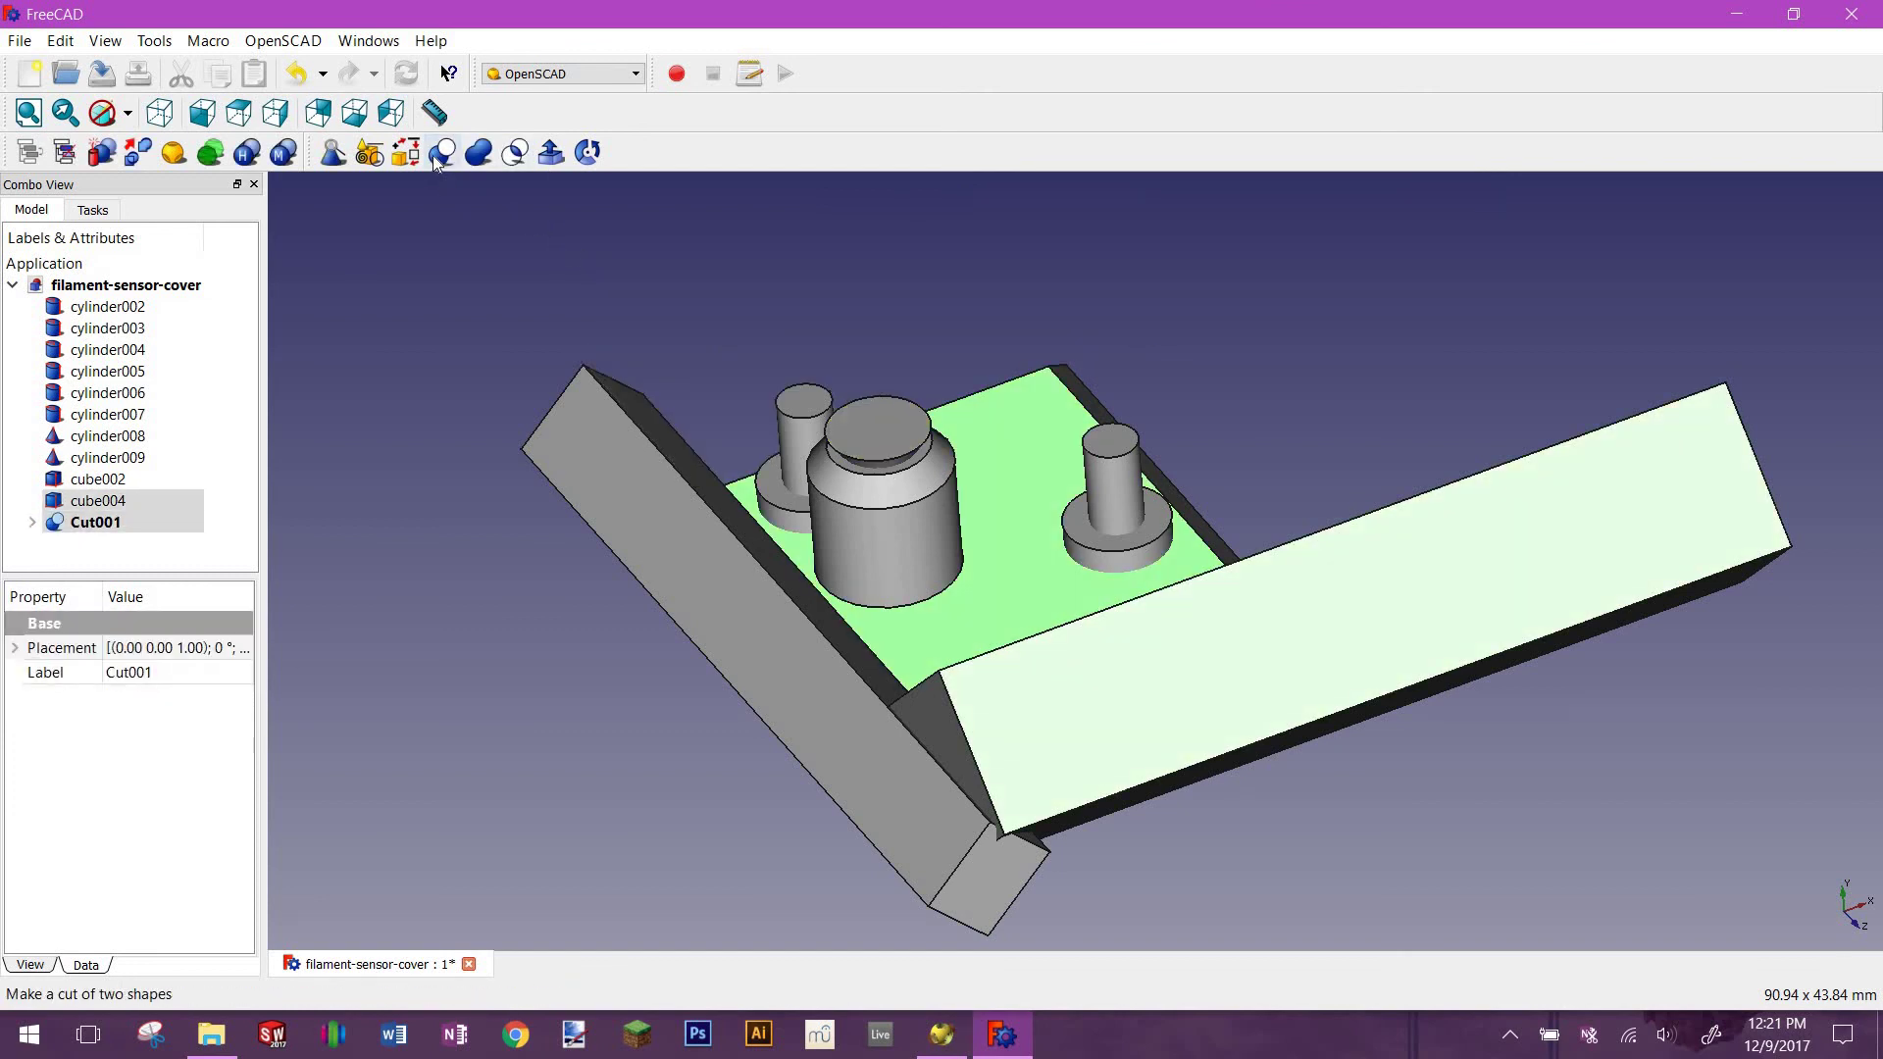
pyautogui.click(442, 152)
pyautogui.click(1008, 620)
pyautogui.keyDown('ctrl'); pyautogui.click(827, 688); pyautogui.keyUp('ctrl')
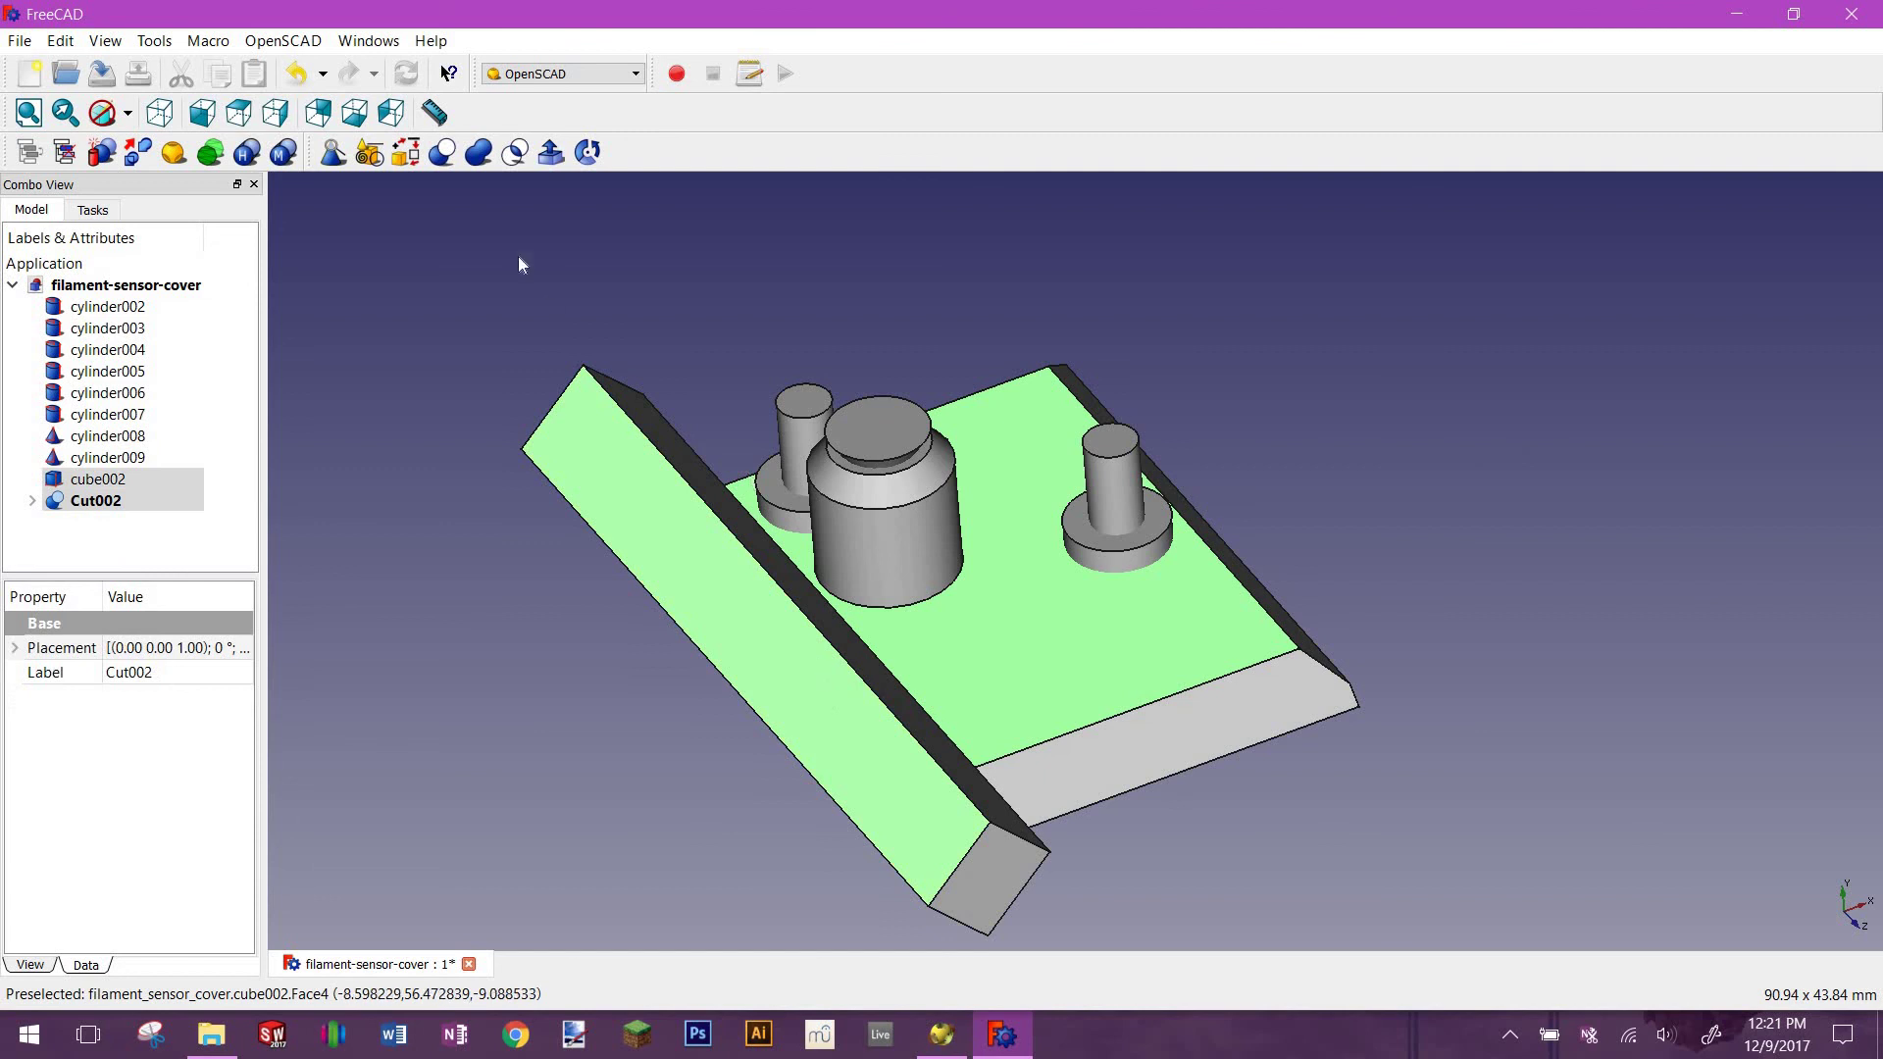
pyautogui.click(442, 152)
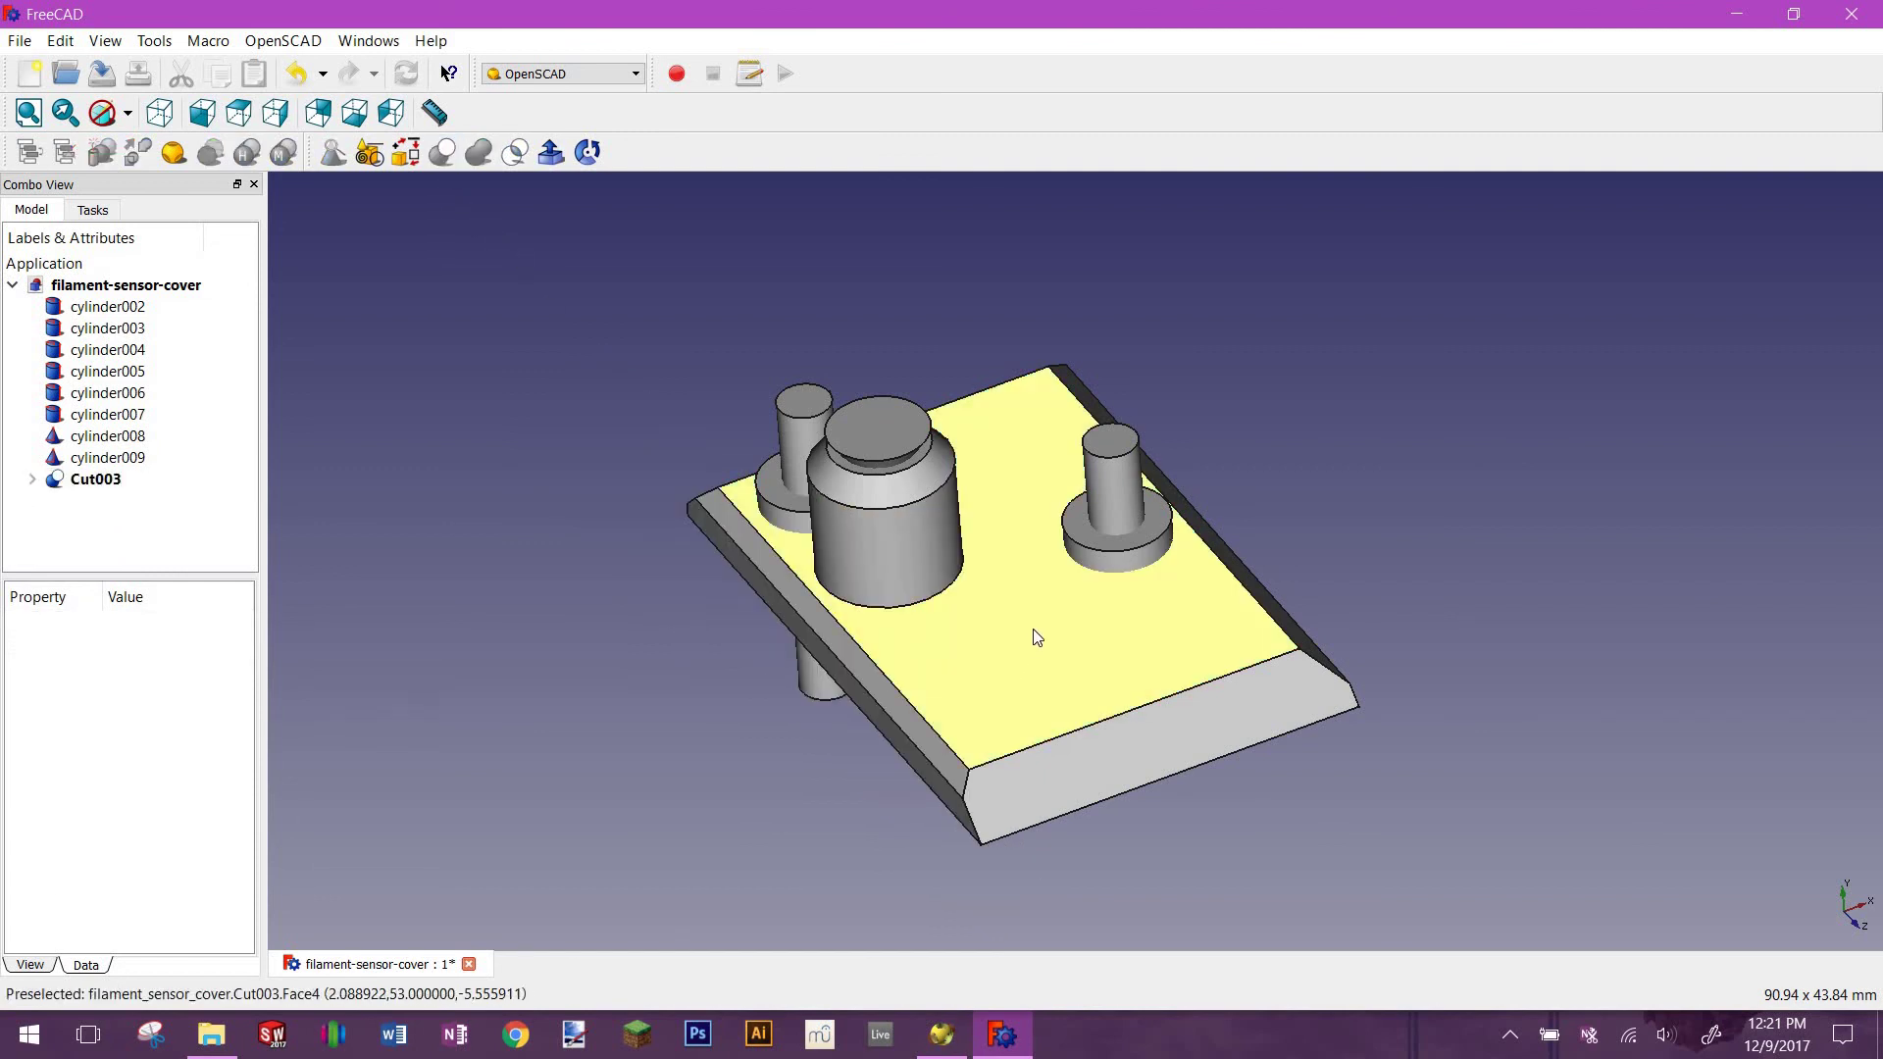
# Subtract cylinder002 and cylinder004 from the plate to make holes
pyautogui.click(1055, 633)
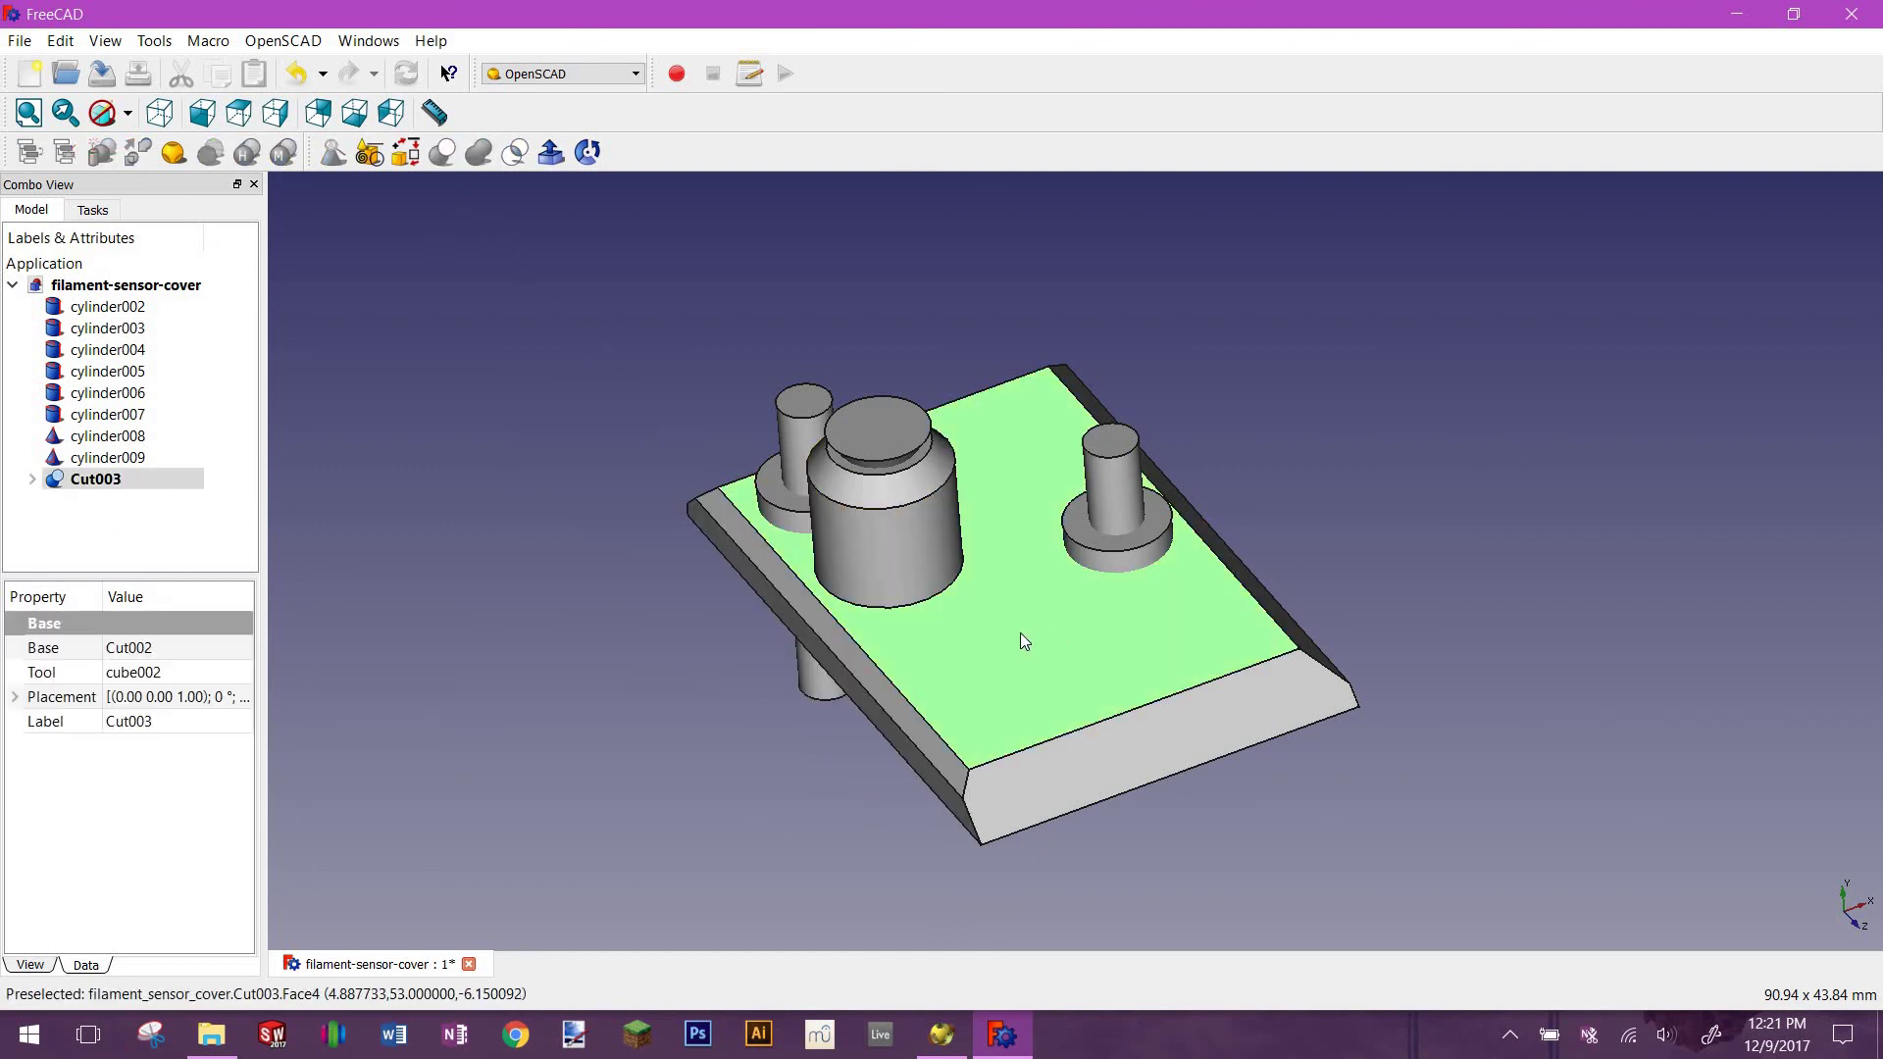
pyautogui.click(990, 627)
pyautogui.keyDown('ctrl'); pyautogui.click(1127, 510); pyautogui.keyUp('ctrl')
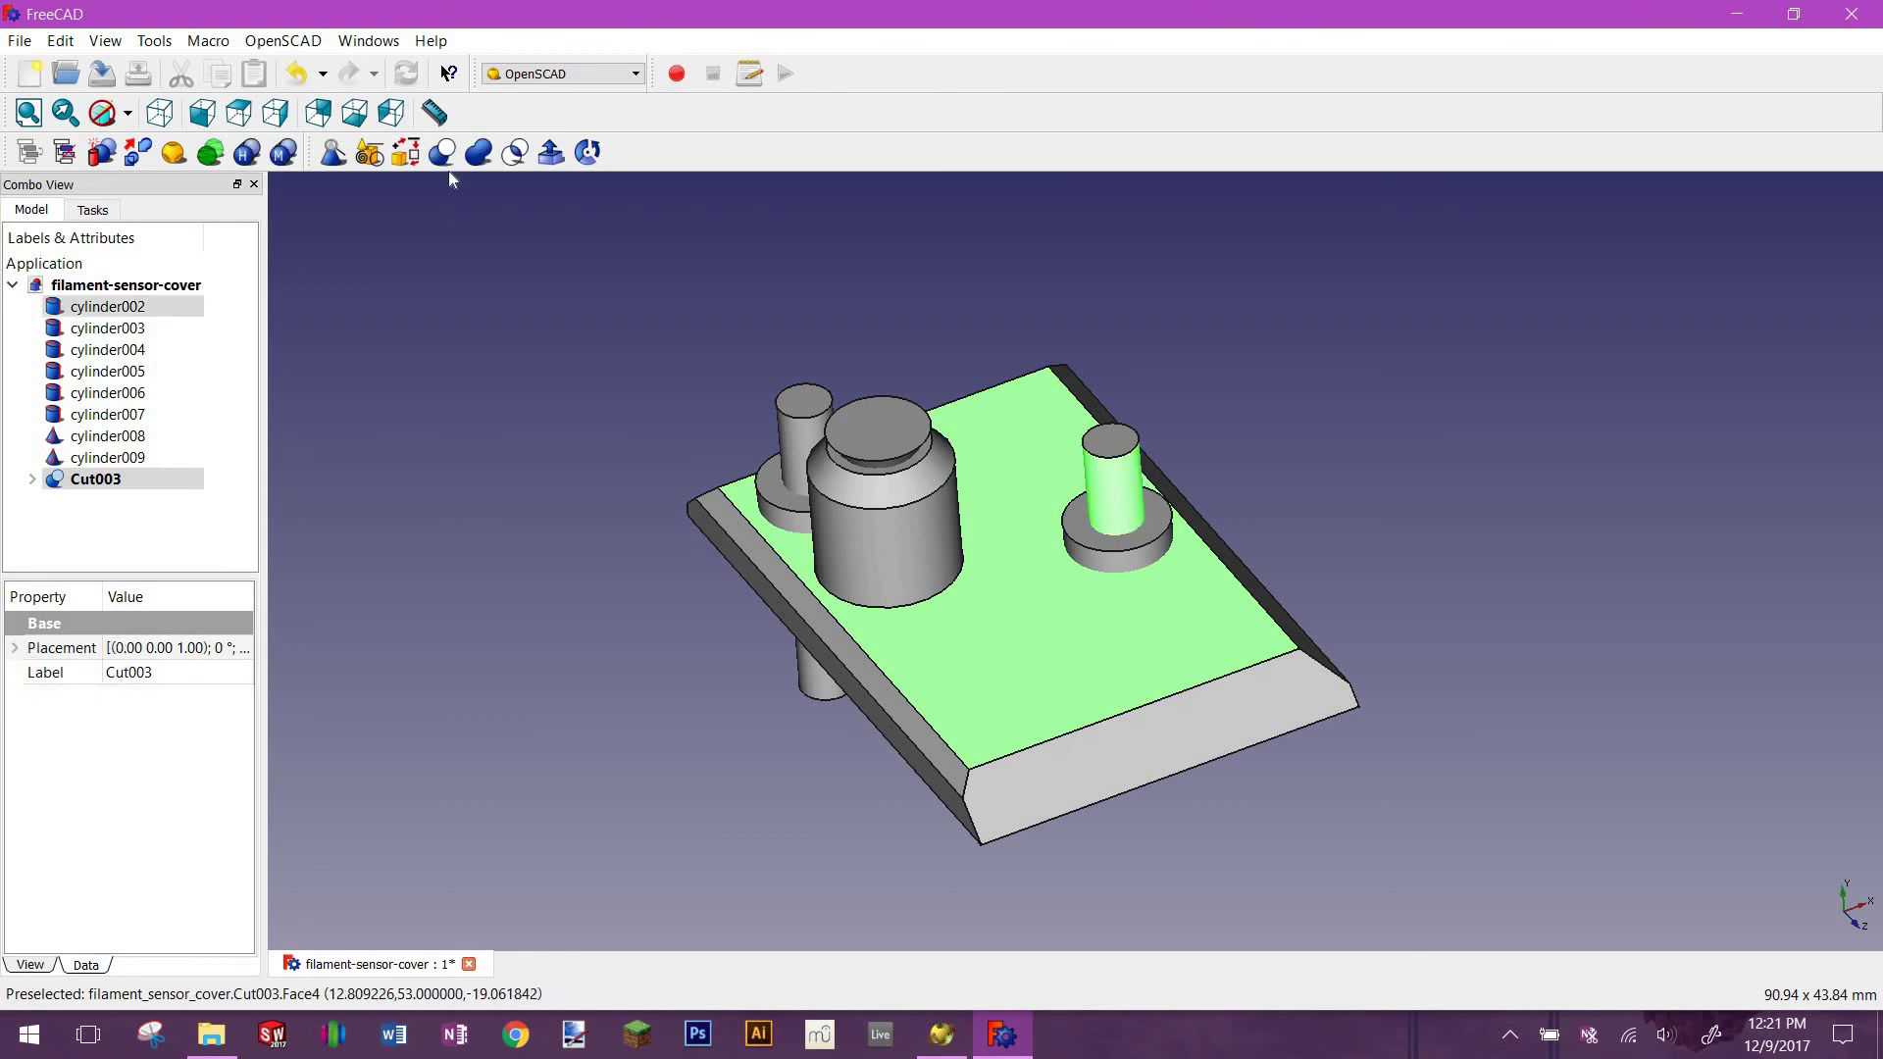
pyautogui.click(442, 152)
pyautogui.click(1043, 632)
pyautogui.keyDown('ctrl'); pyautogui.click(1096, 533); pyautogui.keyUp('ctrl')
pyautogui.click(442, 152)
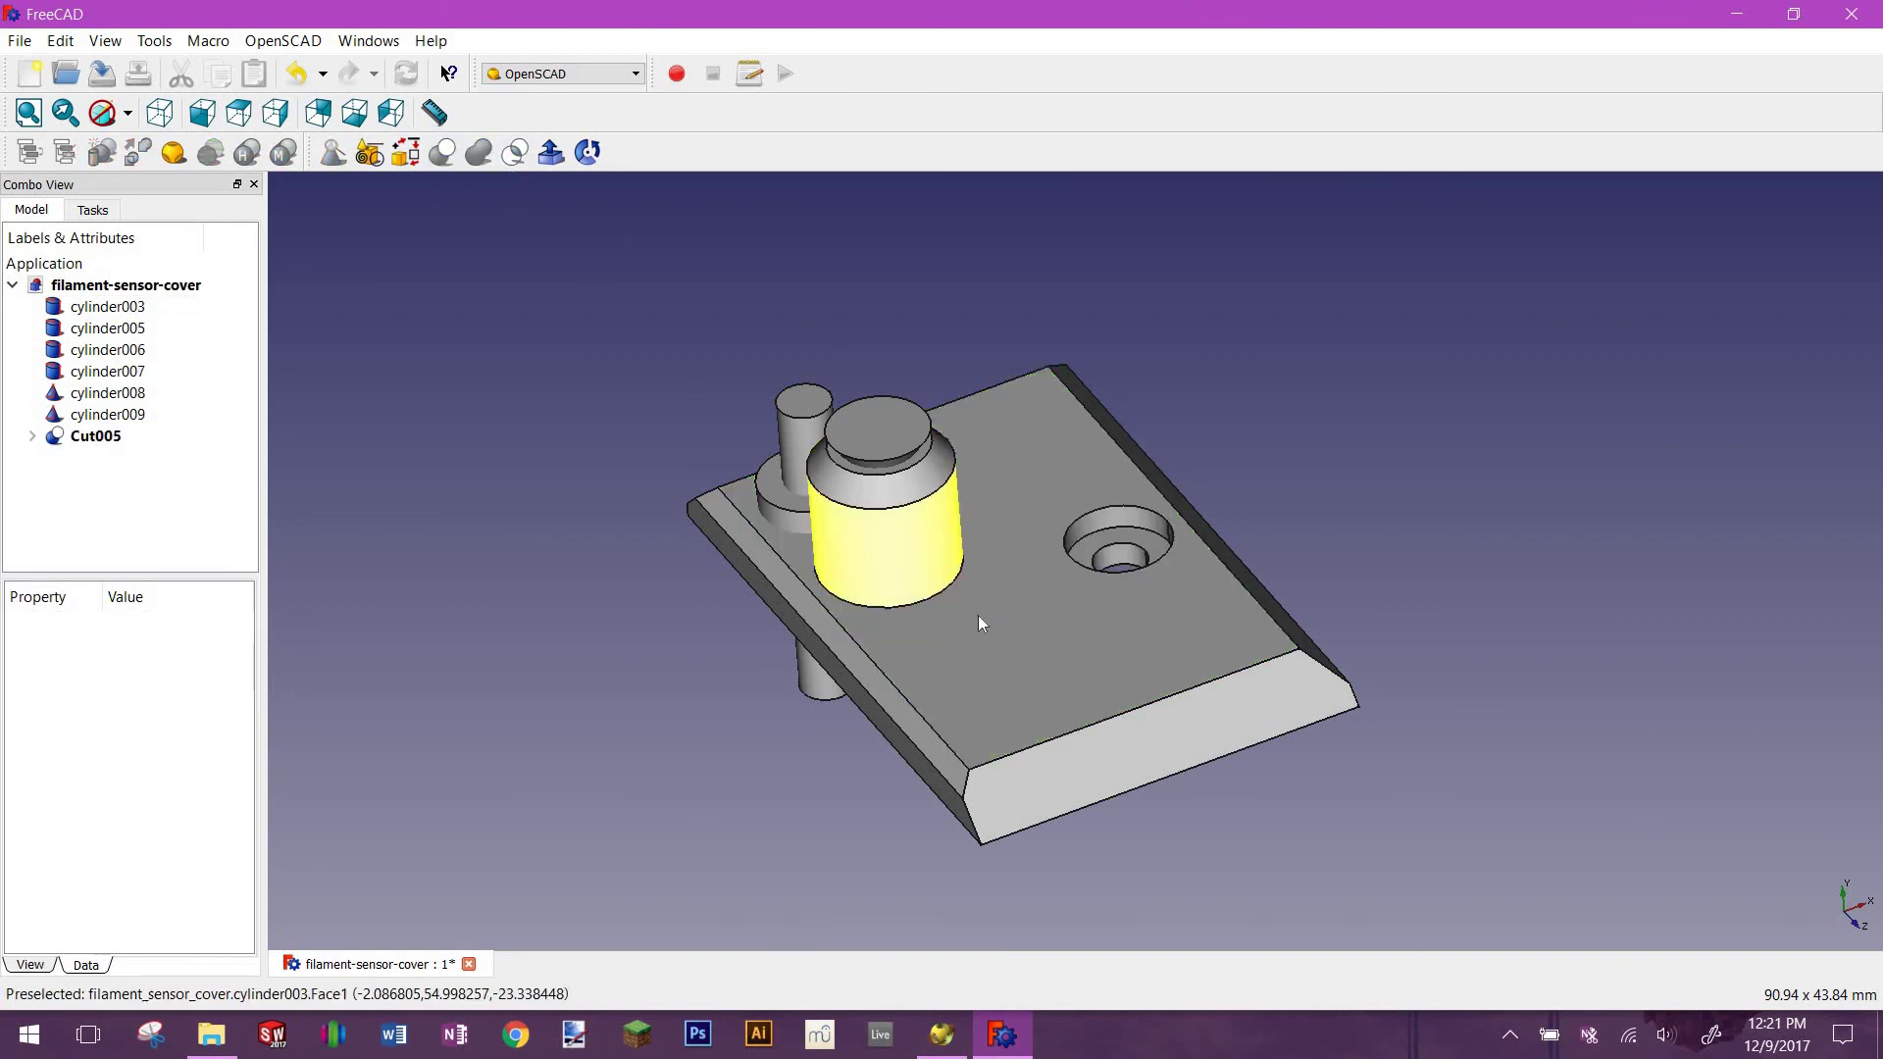
# Subtract cylinder005 and the thin cylinder003 from the plate
pyautogui.click(954, 578)
pyautogui.click(788, 581)
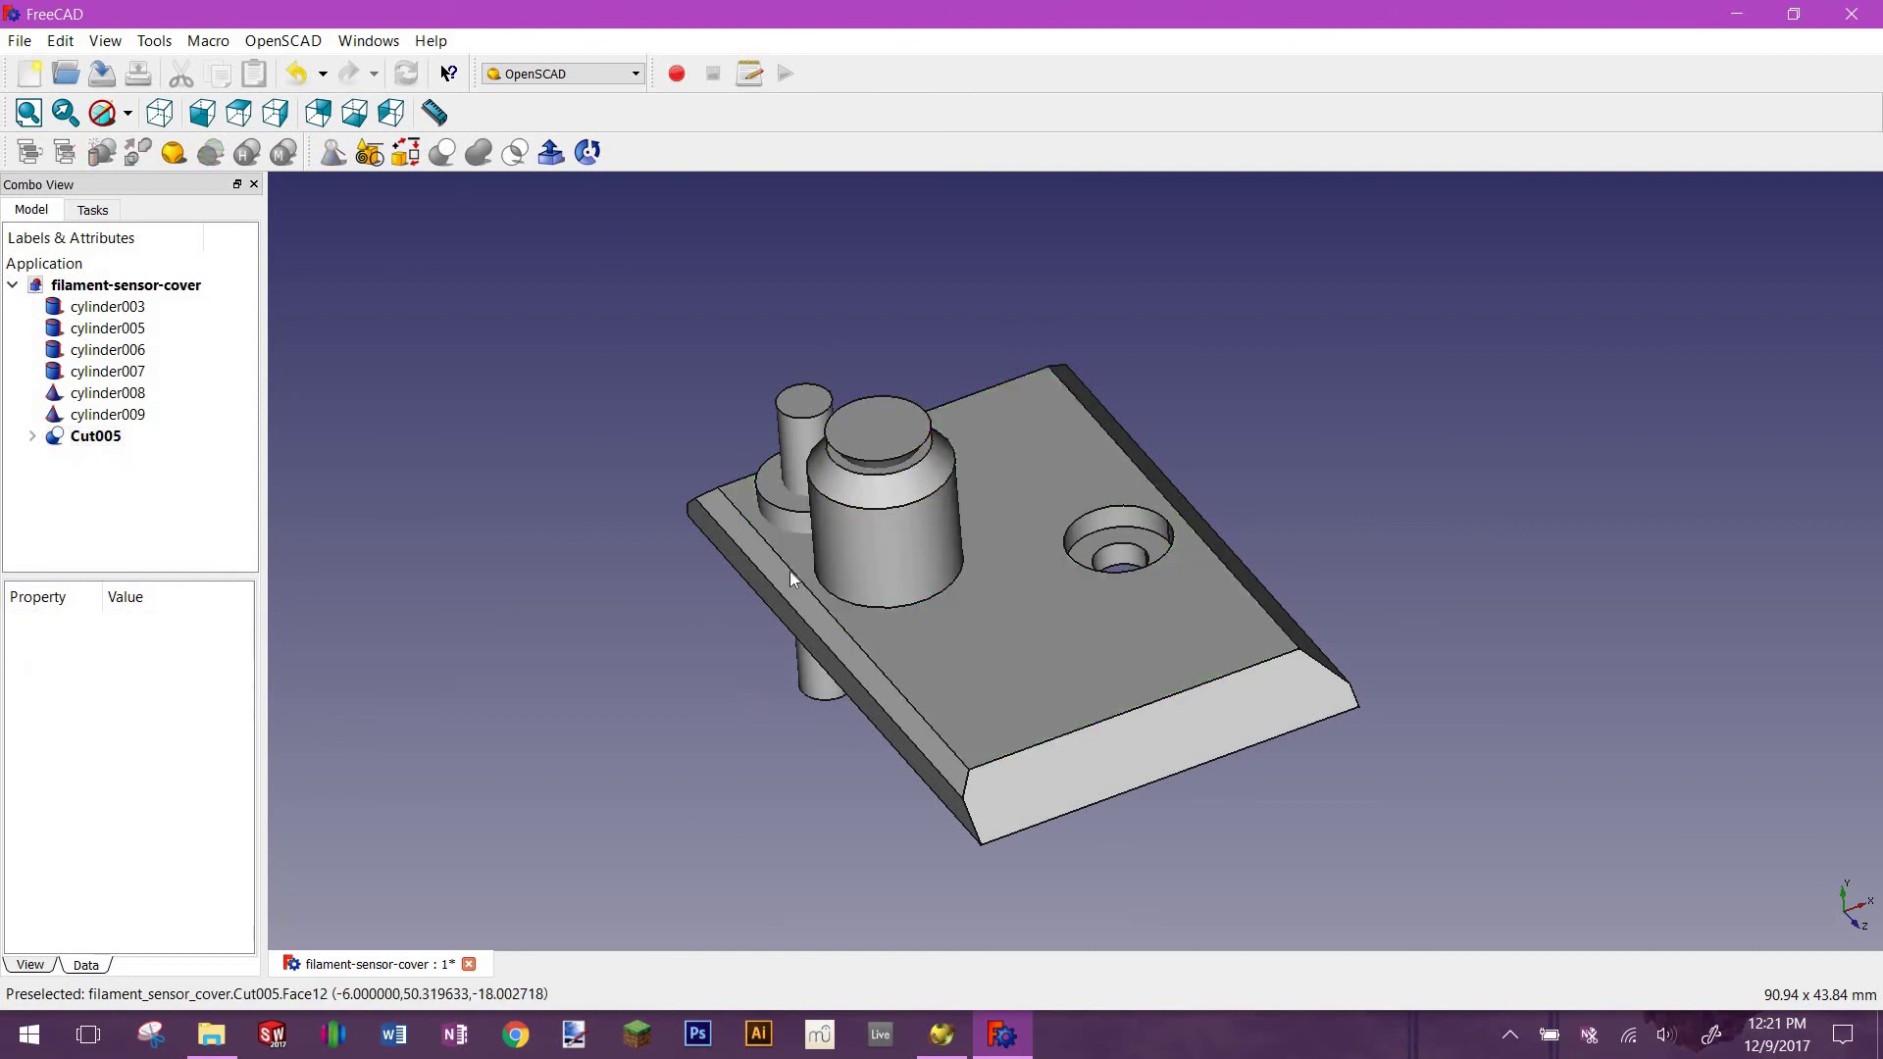
pyautogui.click(794, 549)
pyautogui.keyDown('ctrl'); pyautogui.click(786, 502); pyautogui.keyUp('ctrl')
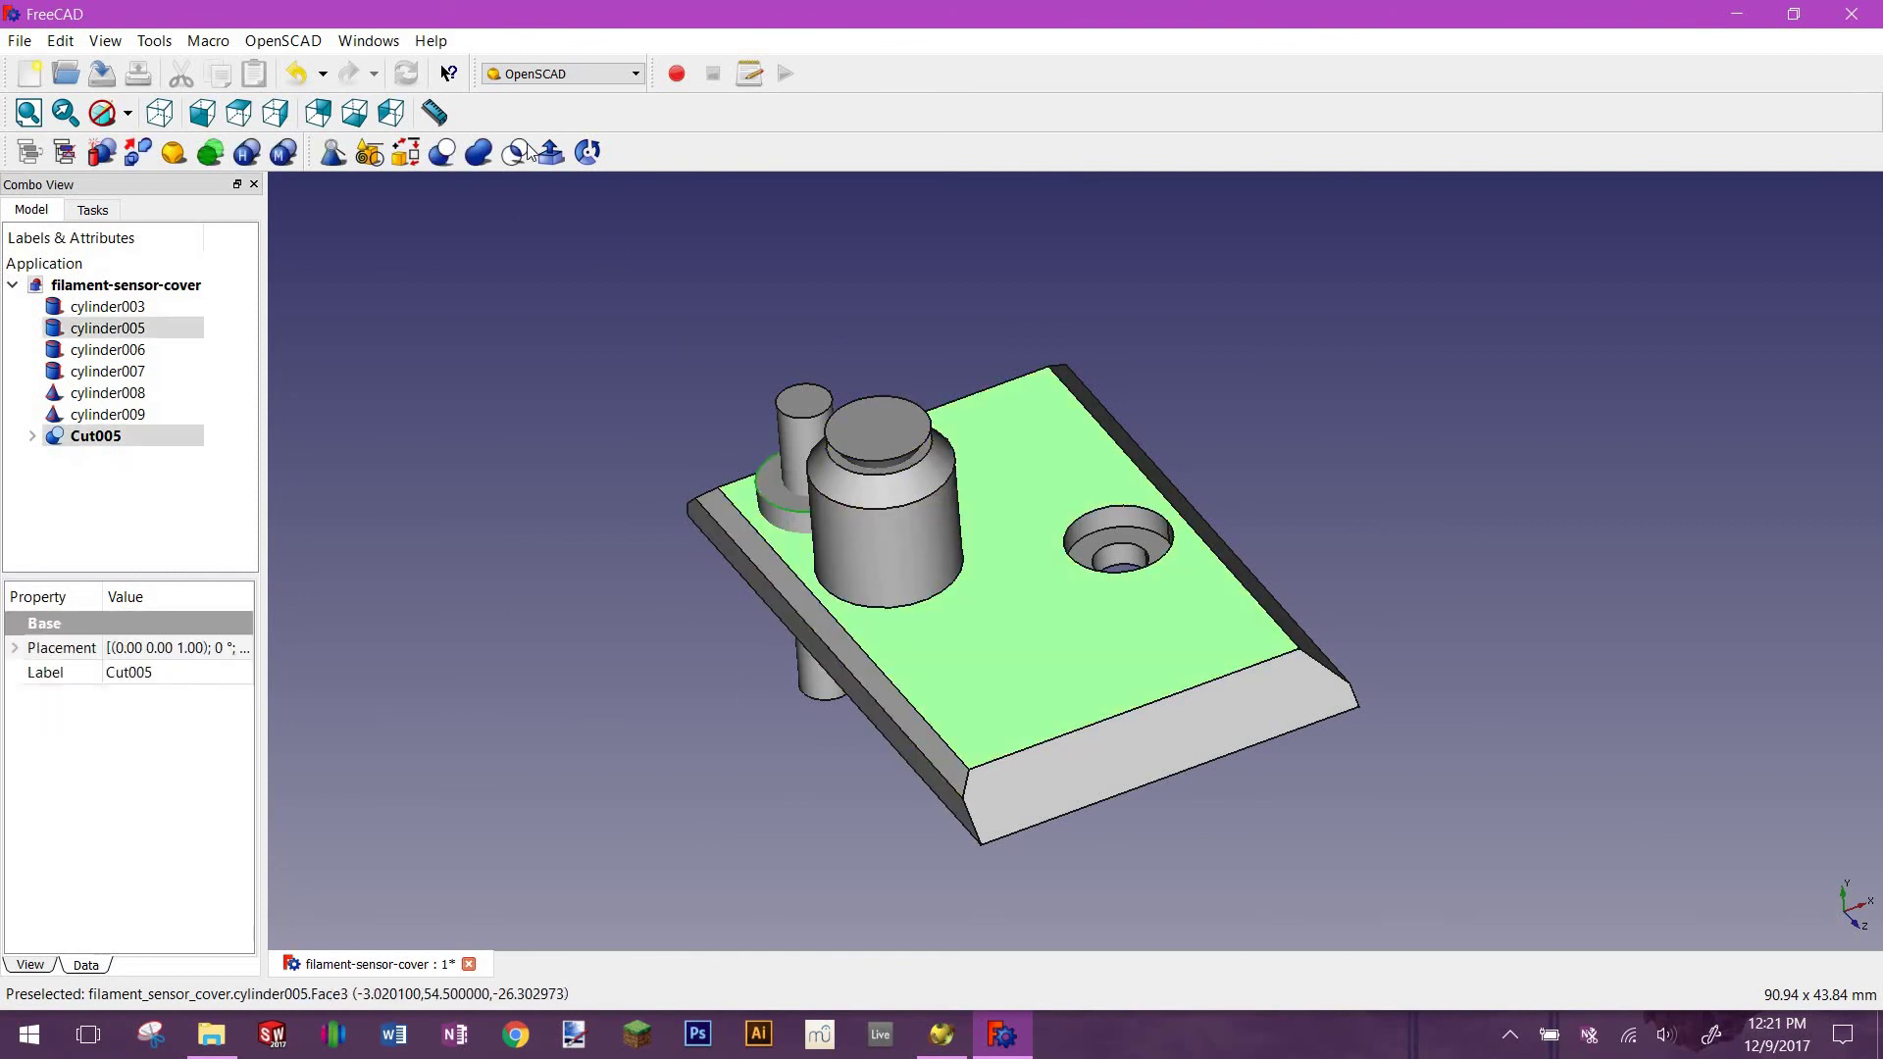
pyautogui.click(442, 152)
pyautogui.click(992, 697)
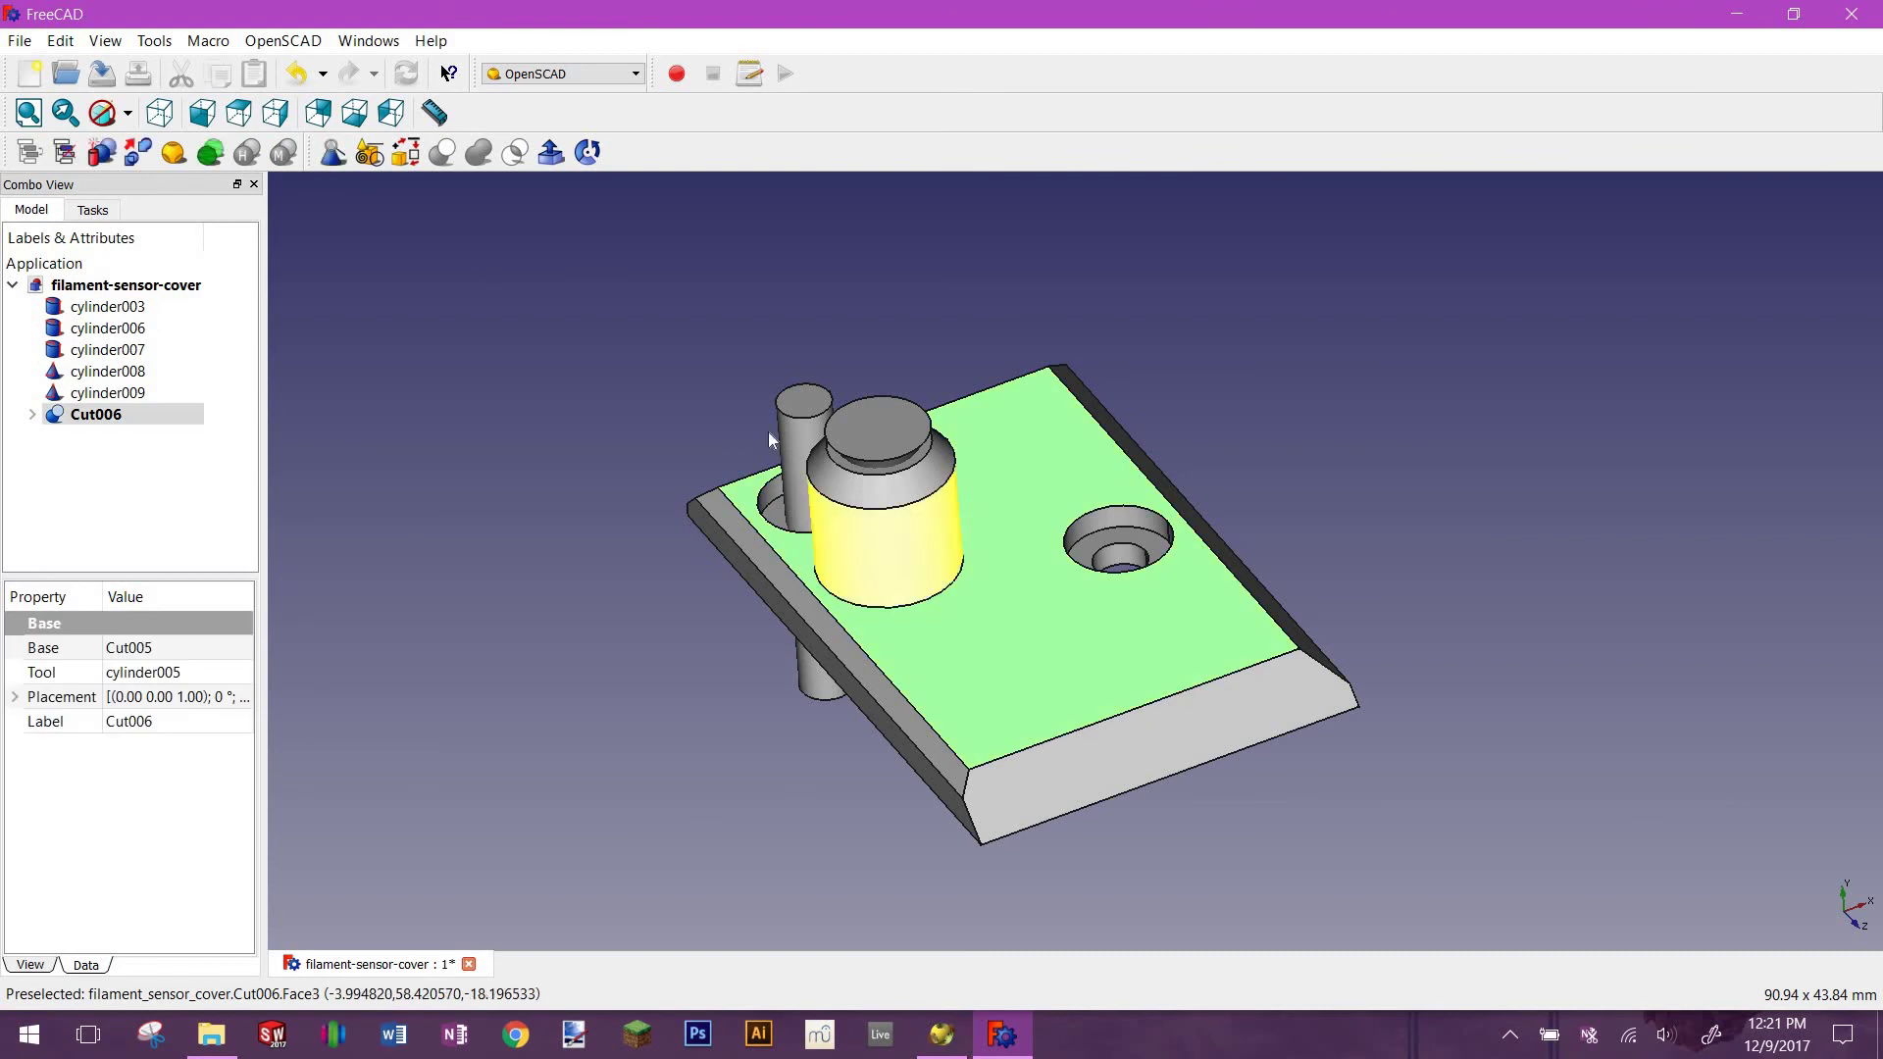
pyautogui.keyDown('ctrl'); pyautogui.click(789, 429); pyautogui.keyUp('ctrl')
pyautogui.click(442, 152)
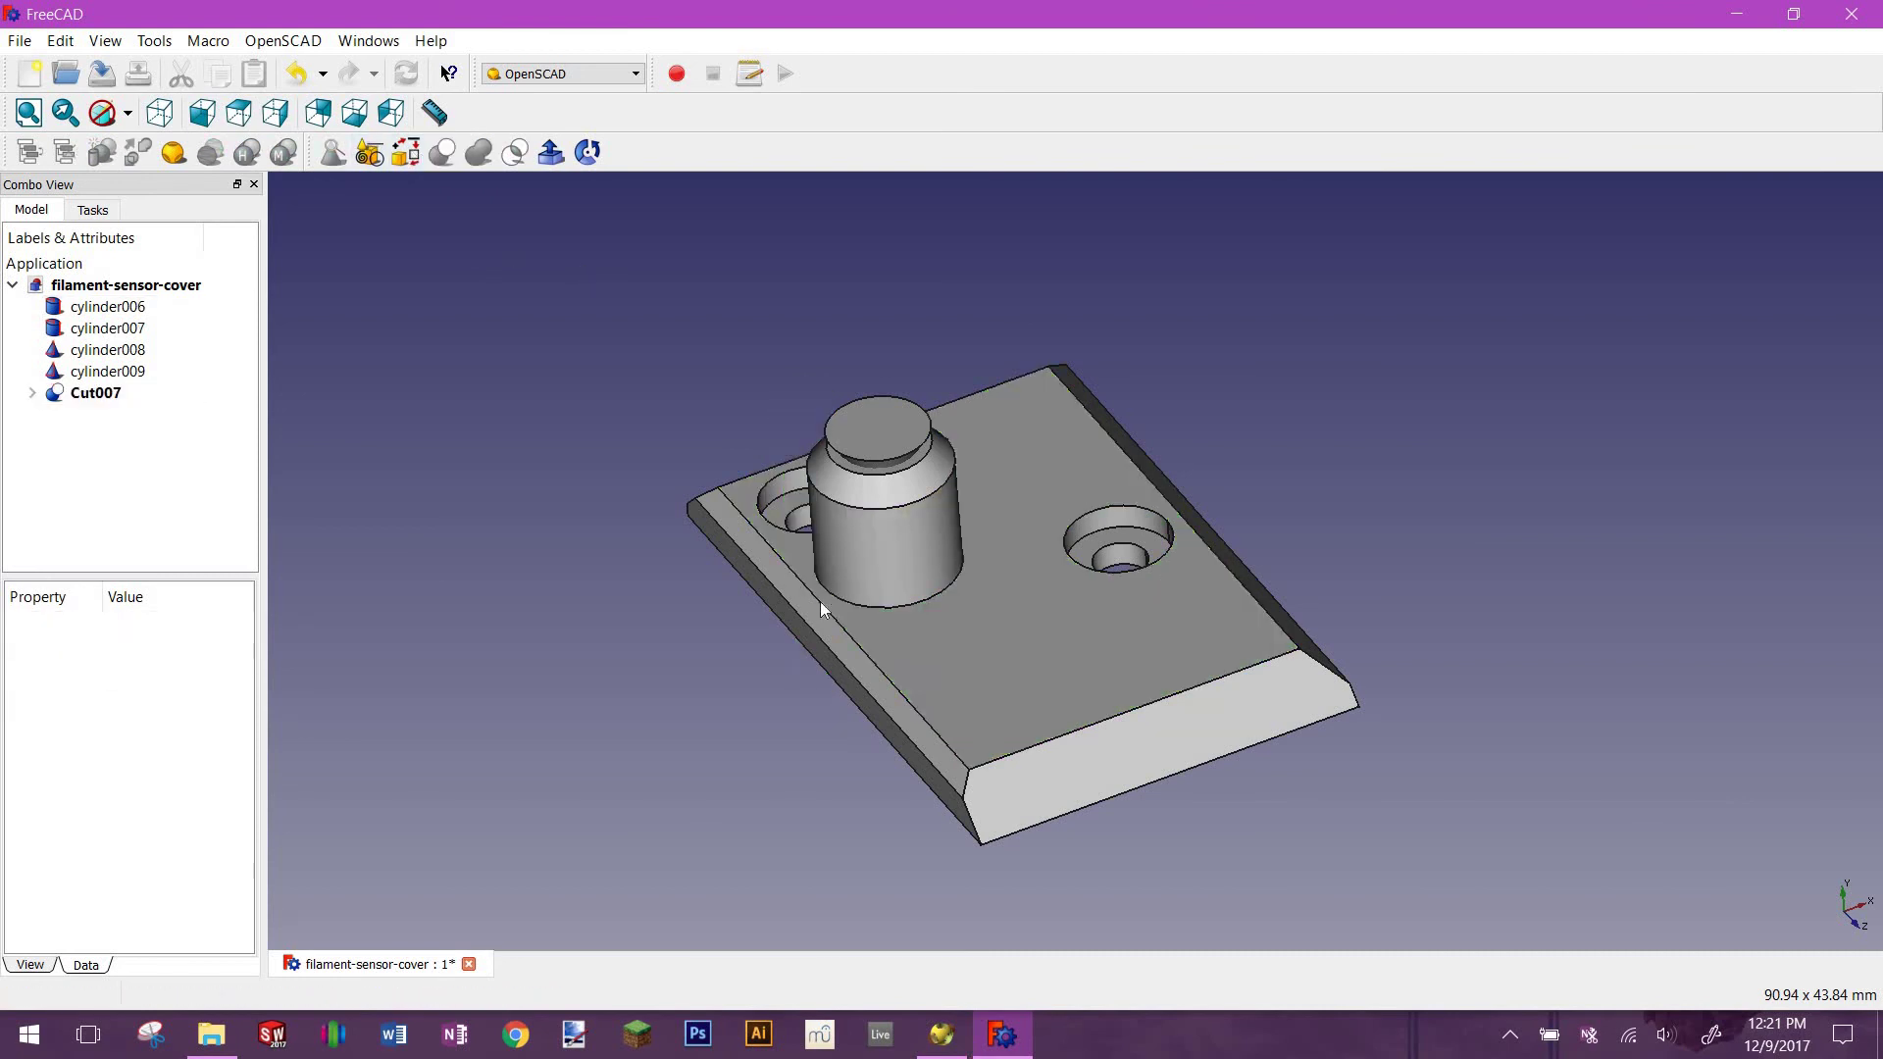
# Hollow the boss by subtracting cylinder008 and the inner post cylinder007
pyautogui.click(887, 520)
pyautogui.keyDown('ctrl'); pyautogui.click(885, 443); pyautogui.keyUp('ctrl')
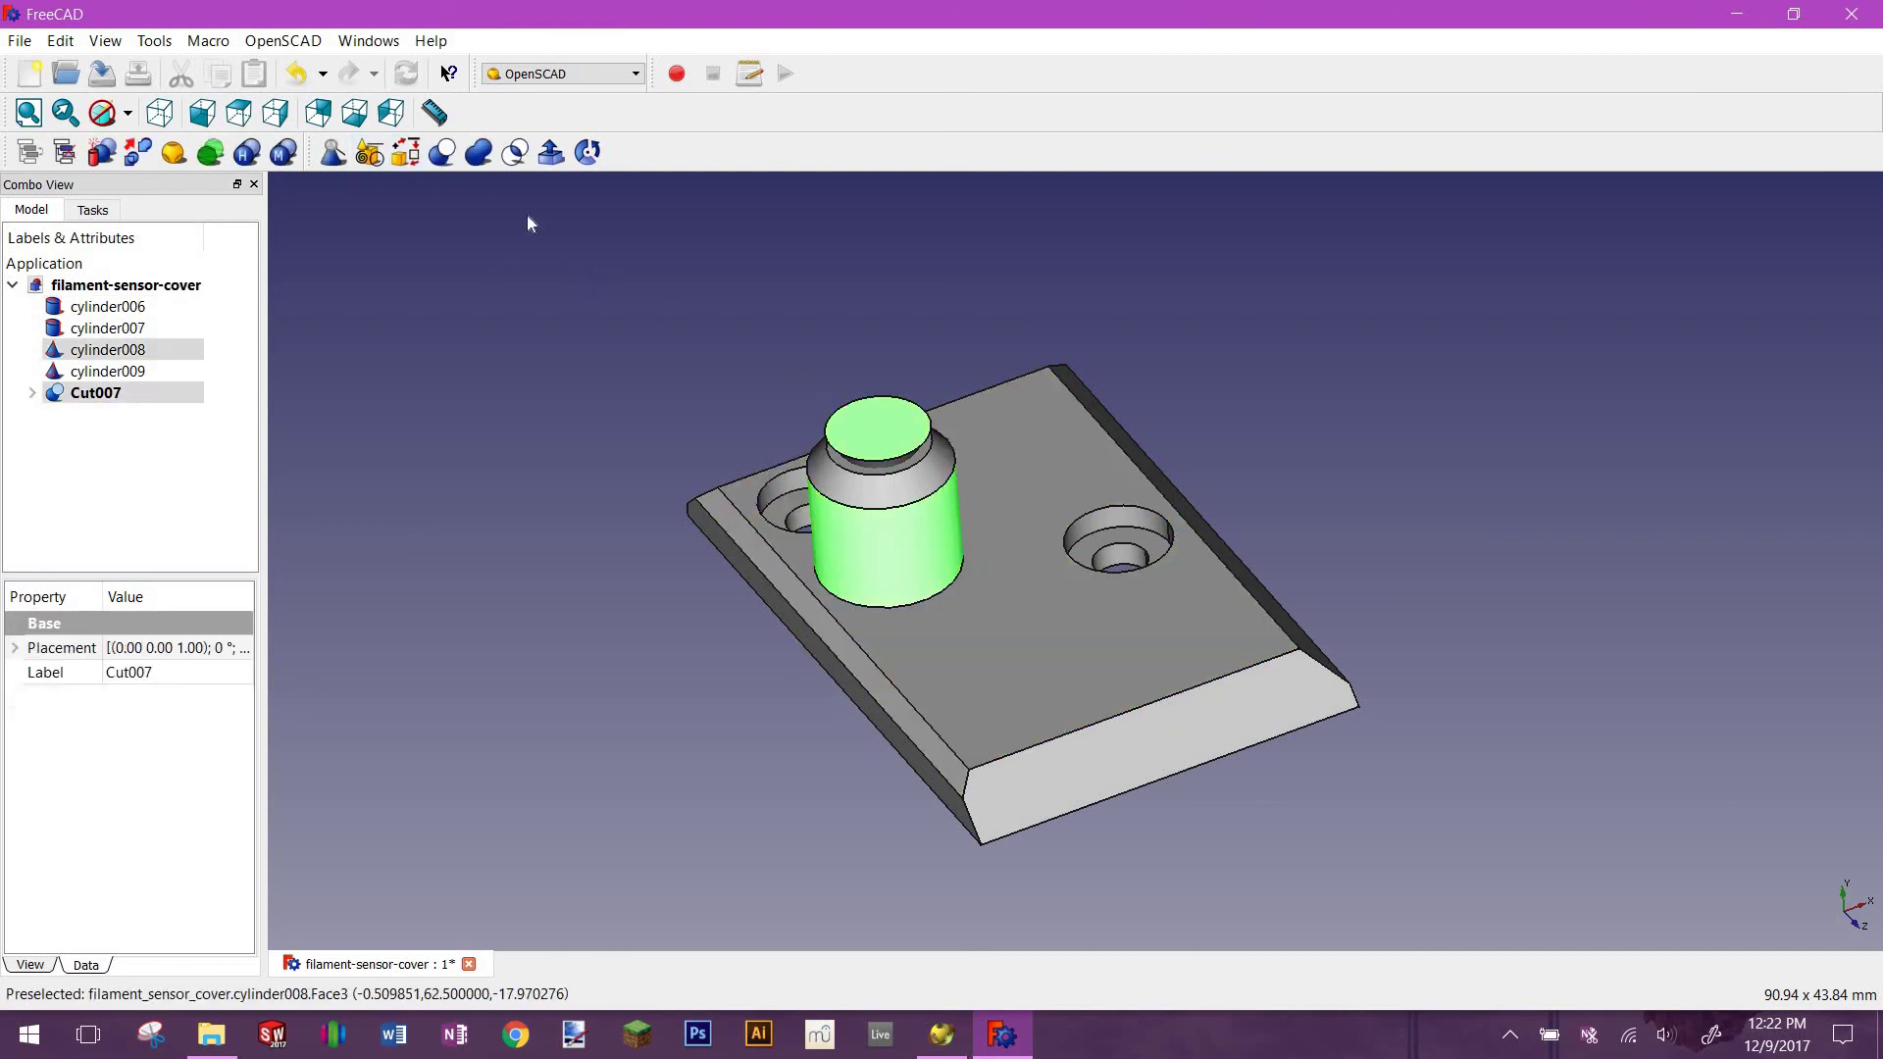
pyautogui.click(437, 155)
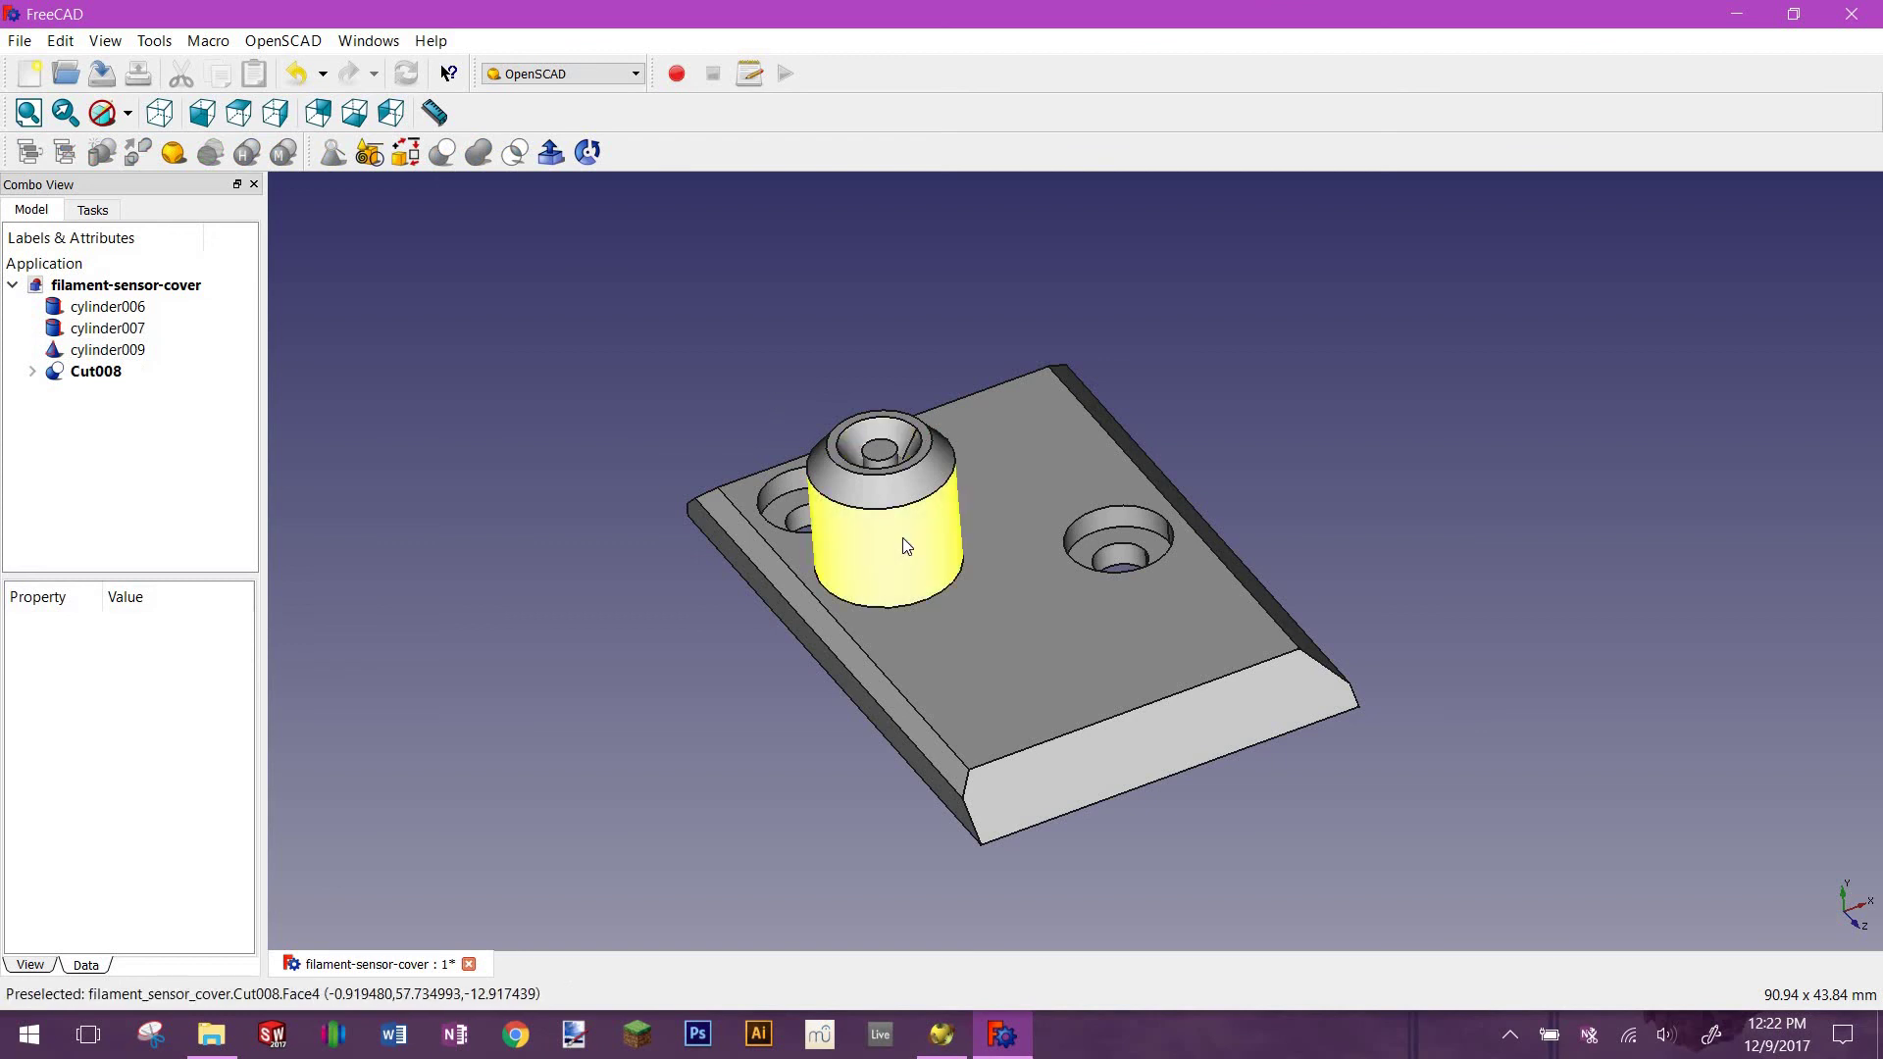
pyautogui.moveTo(903, 538); pyautogui.dragTo(912, 598, button='middle')
pyautogui.scroll(-3, 908, 614)
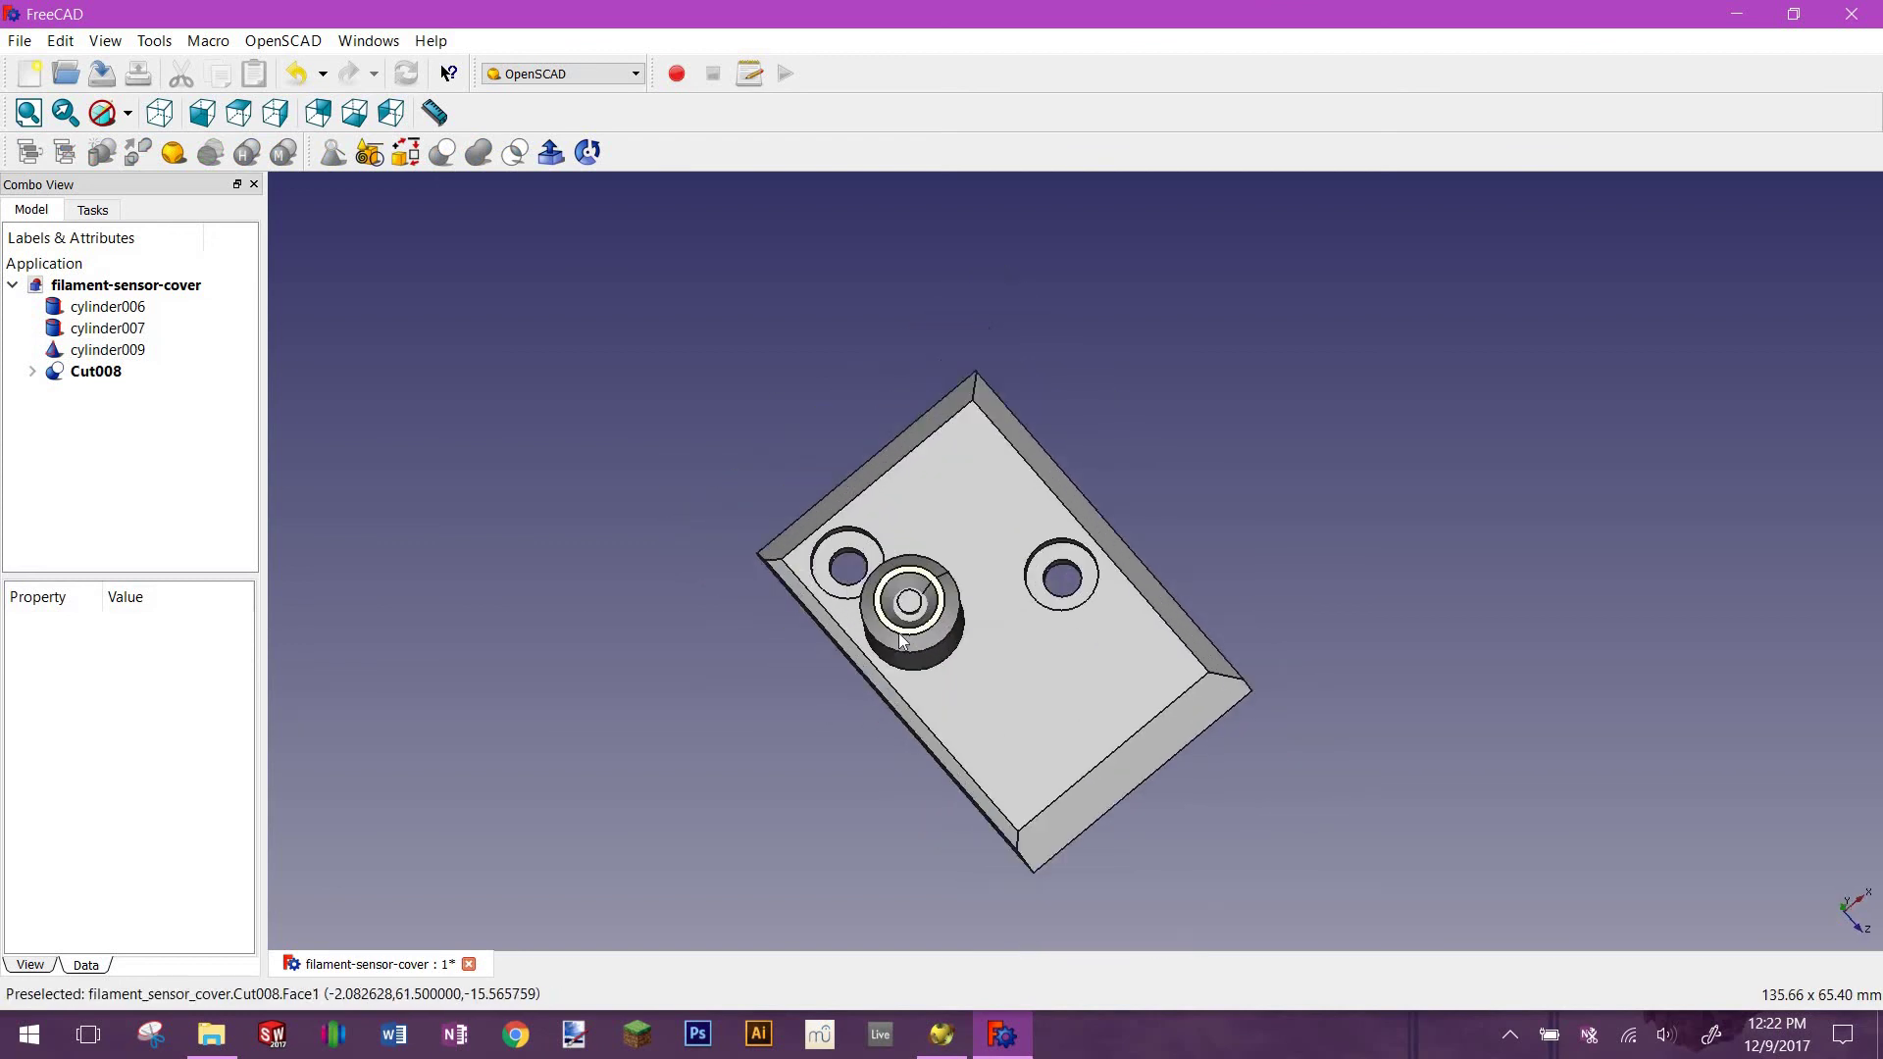
pyautogui.scroll(8, 850, 579)
pyautogui.click(834, 577)
pyautogui.keyDown('ctrl'); pyautogui.click(892, 517); pyautogui.keyUp('ctrl')
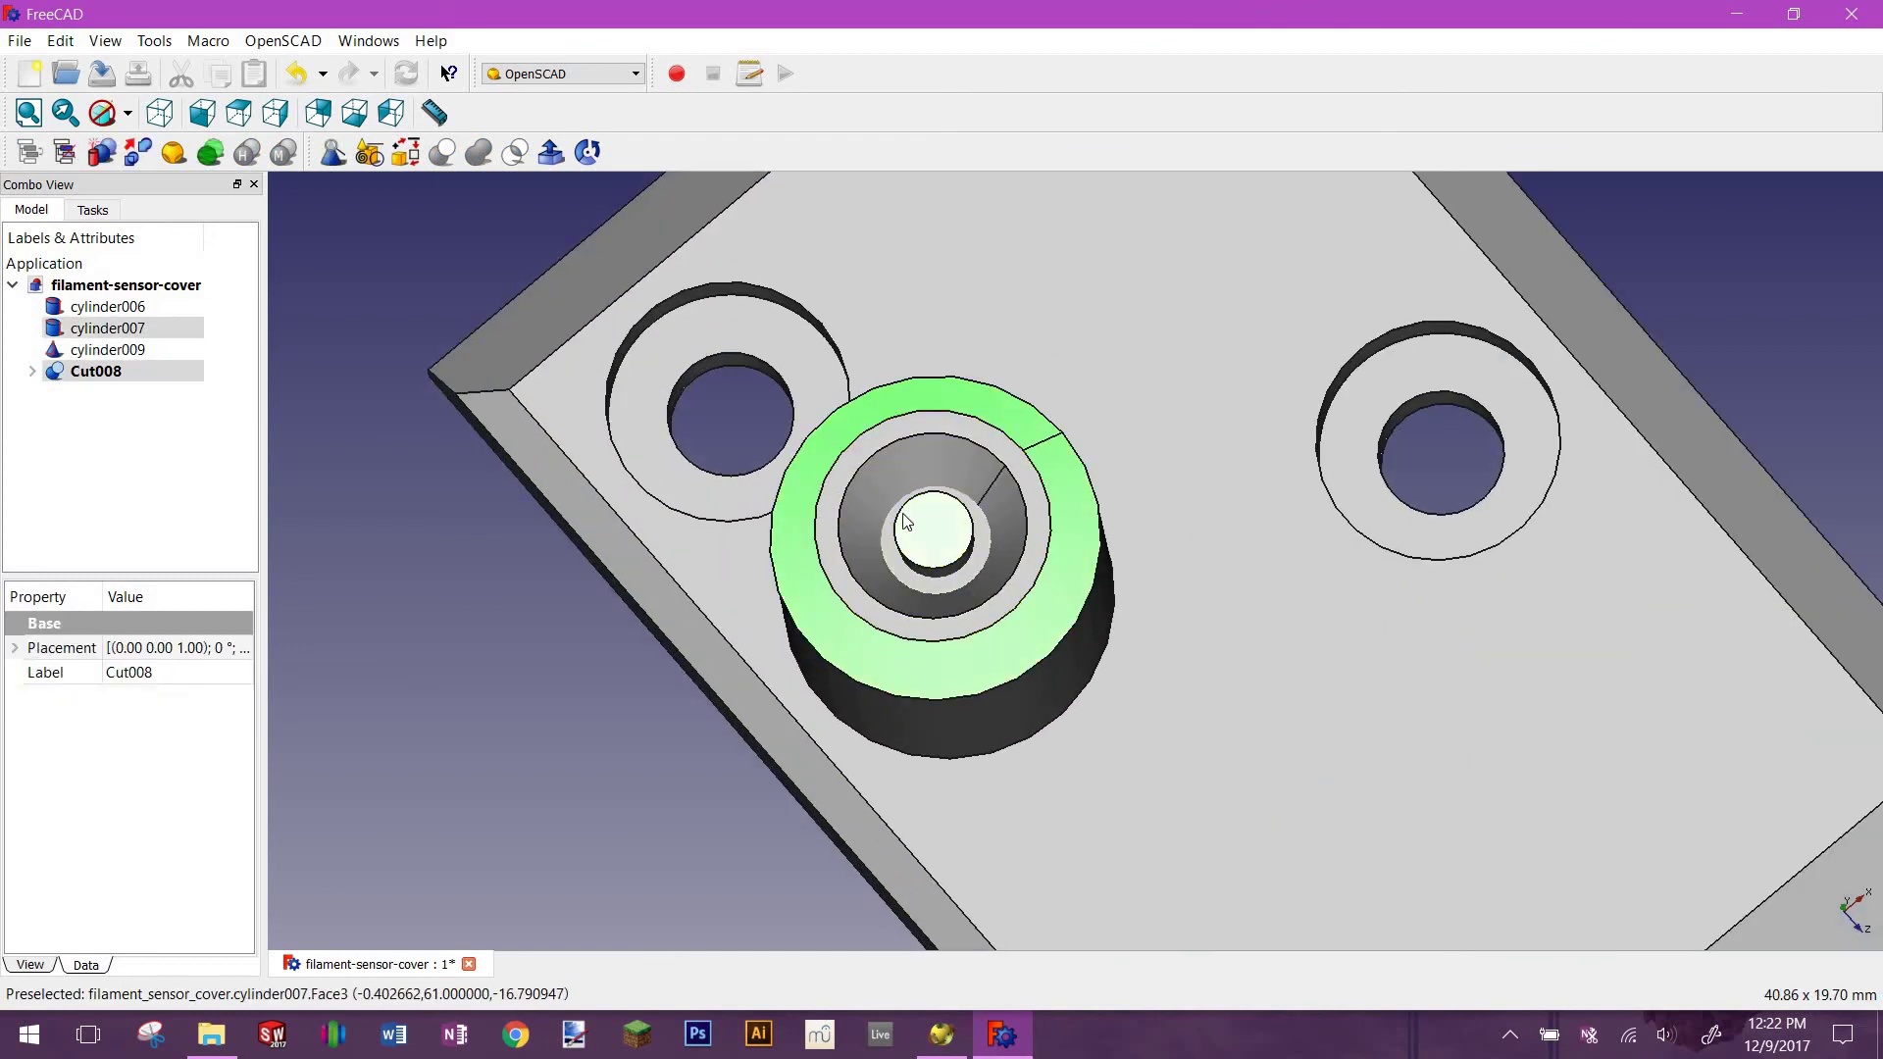
pyautogui.moveTo(896, 521); pyautogui.dragTo(833, 426, button='middle')
pyautogui.click(442, 152)
# Subtract cylinder006 and cylinder009, then try another cut with only Cut011 selected
pyautogui.scroll(3, 926, 297)
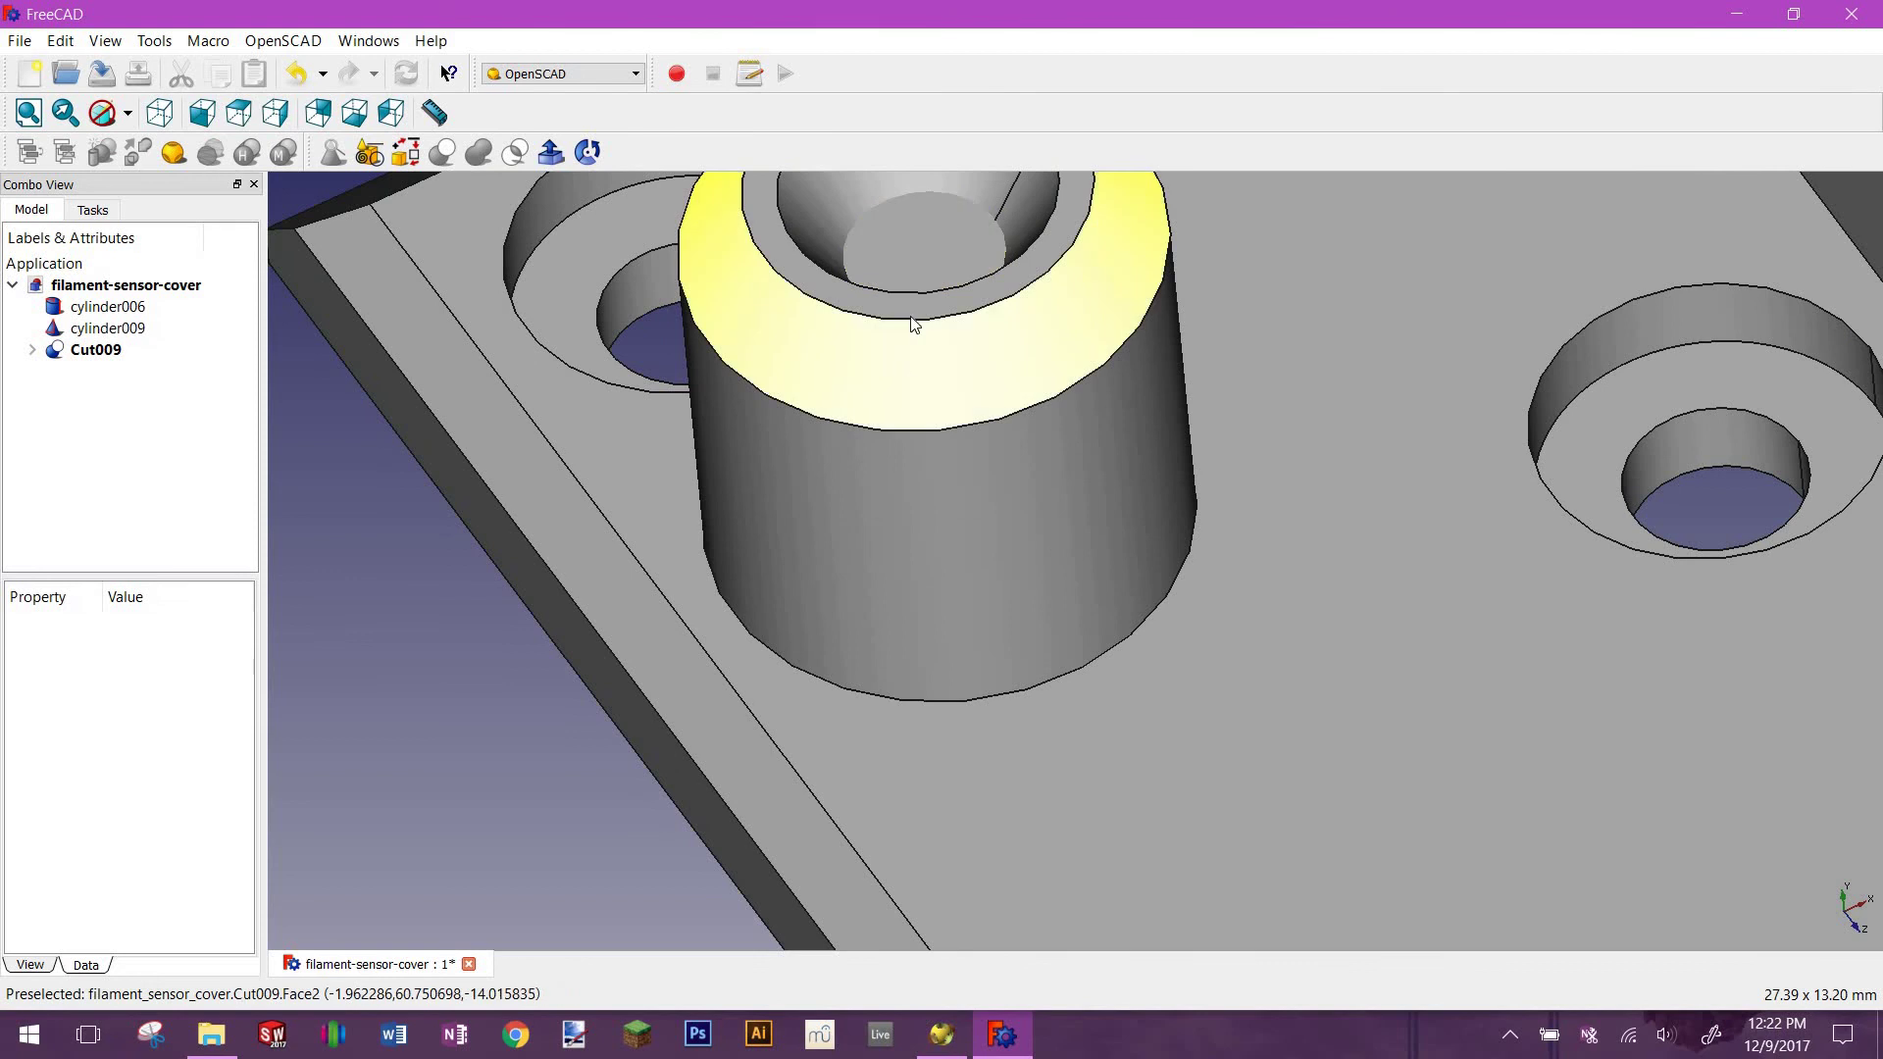
pyautogui.click(903, 379)
pyautogui.keyDown('ctrl'); pyautogui.click(926, 256); pyautogui.keyUp('ctrl')
pyautogui.click(442, 152)
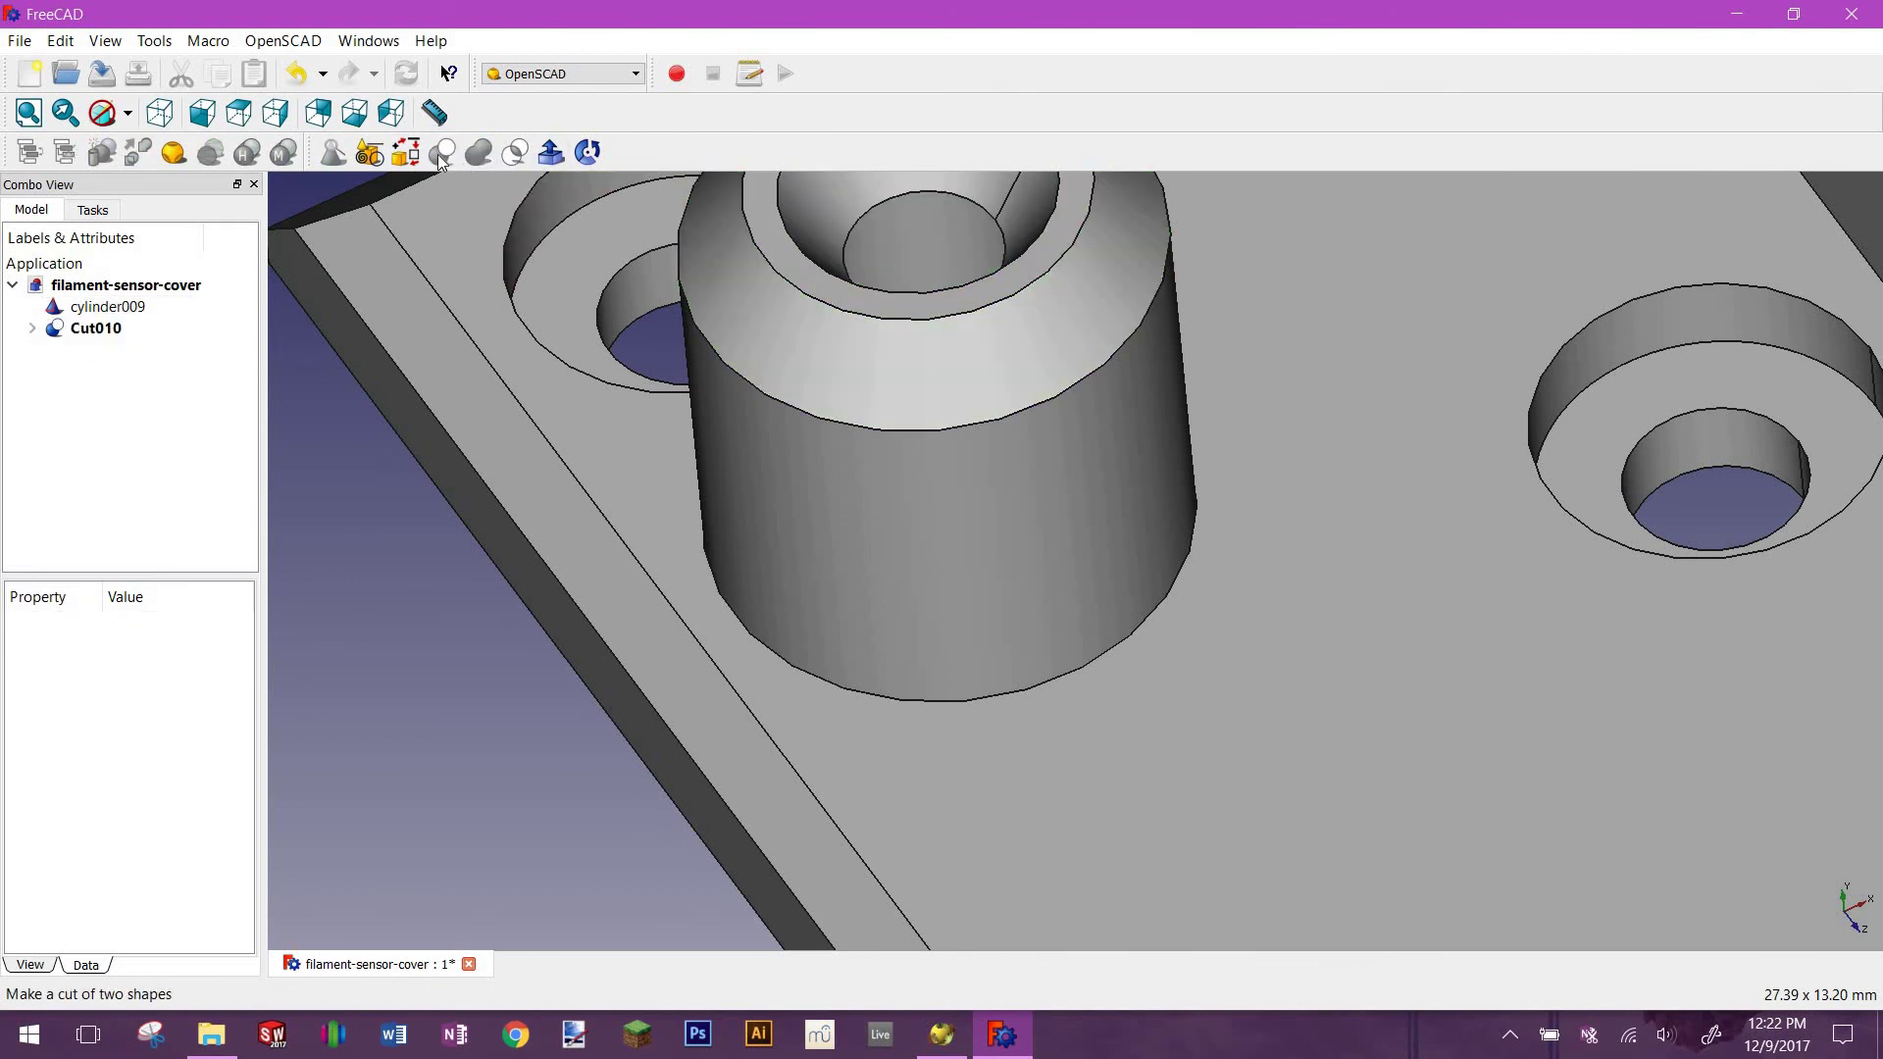
pyautogui.moveTo(885, 318); pyautogui.dragTo(1234, 314, button='middle')
pyautogui.click(1233, 324)
pyautogui.keyDown('ctrl'); pyautogui.click(992, 484); pyautogui.keyUp('ctrl')
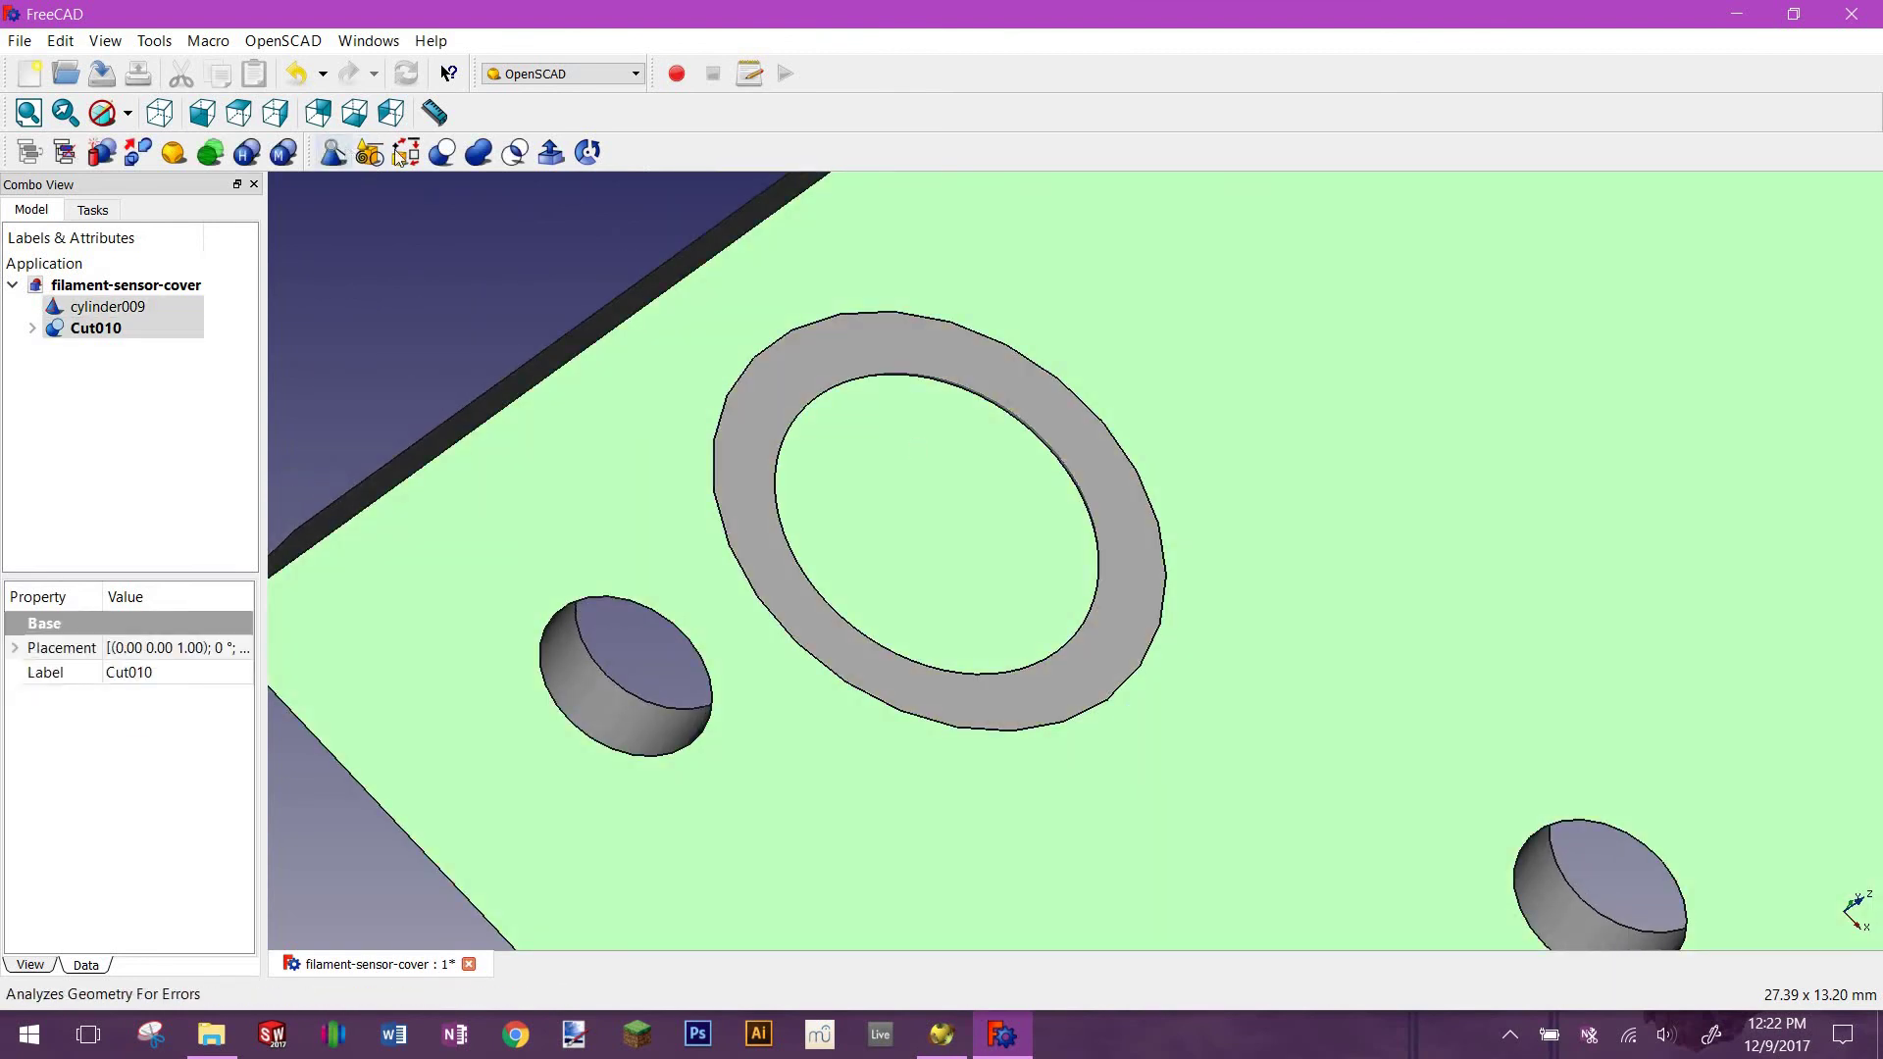
pyautogui.click(442, 152)
pyautogui.moveTo(980, 471); pyautogui.dragTo(1390, 419, button='middle')
pyautogui.click(1390, 419)
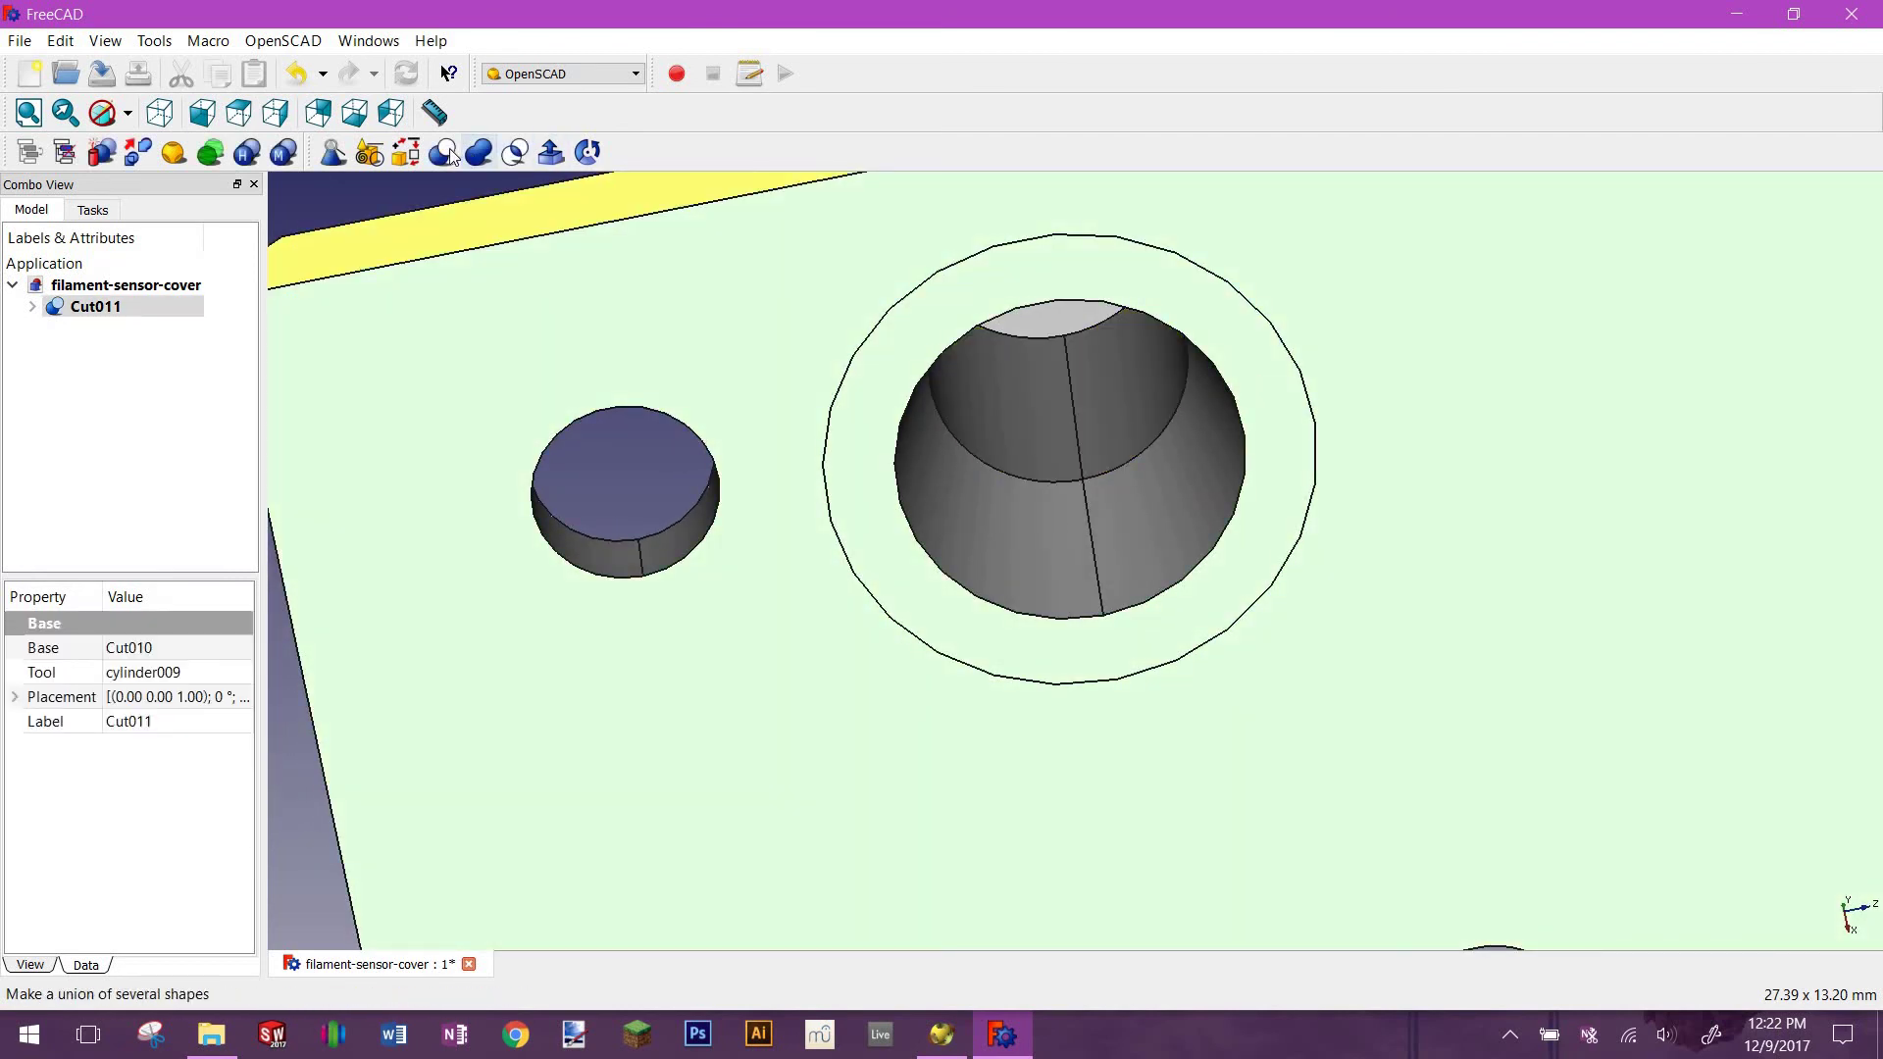
pyautogui.click(443, 152)
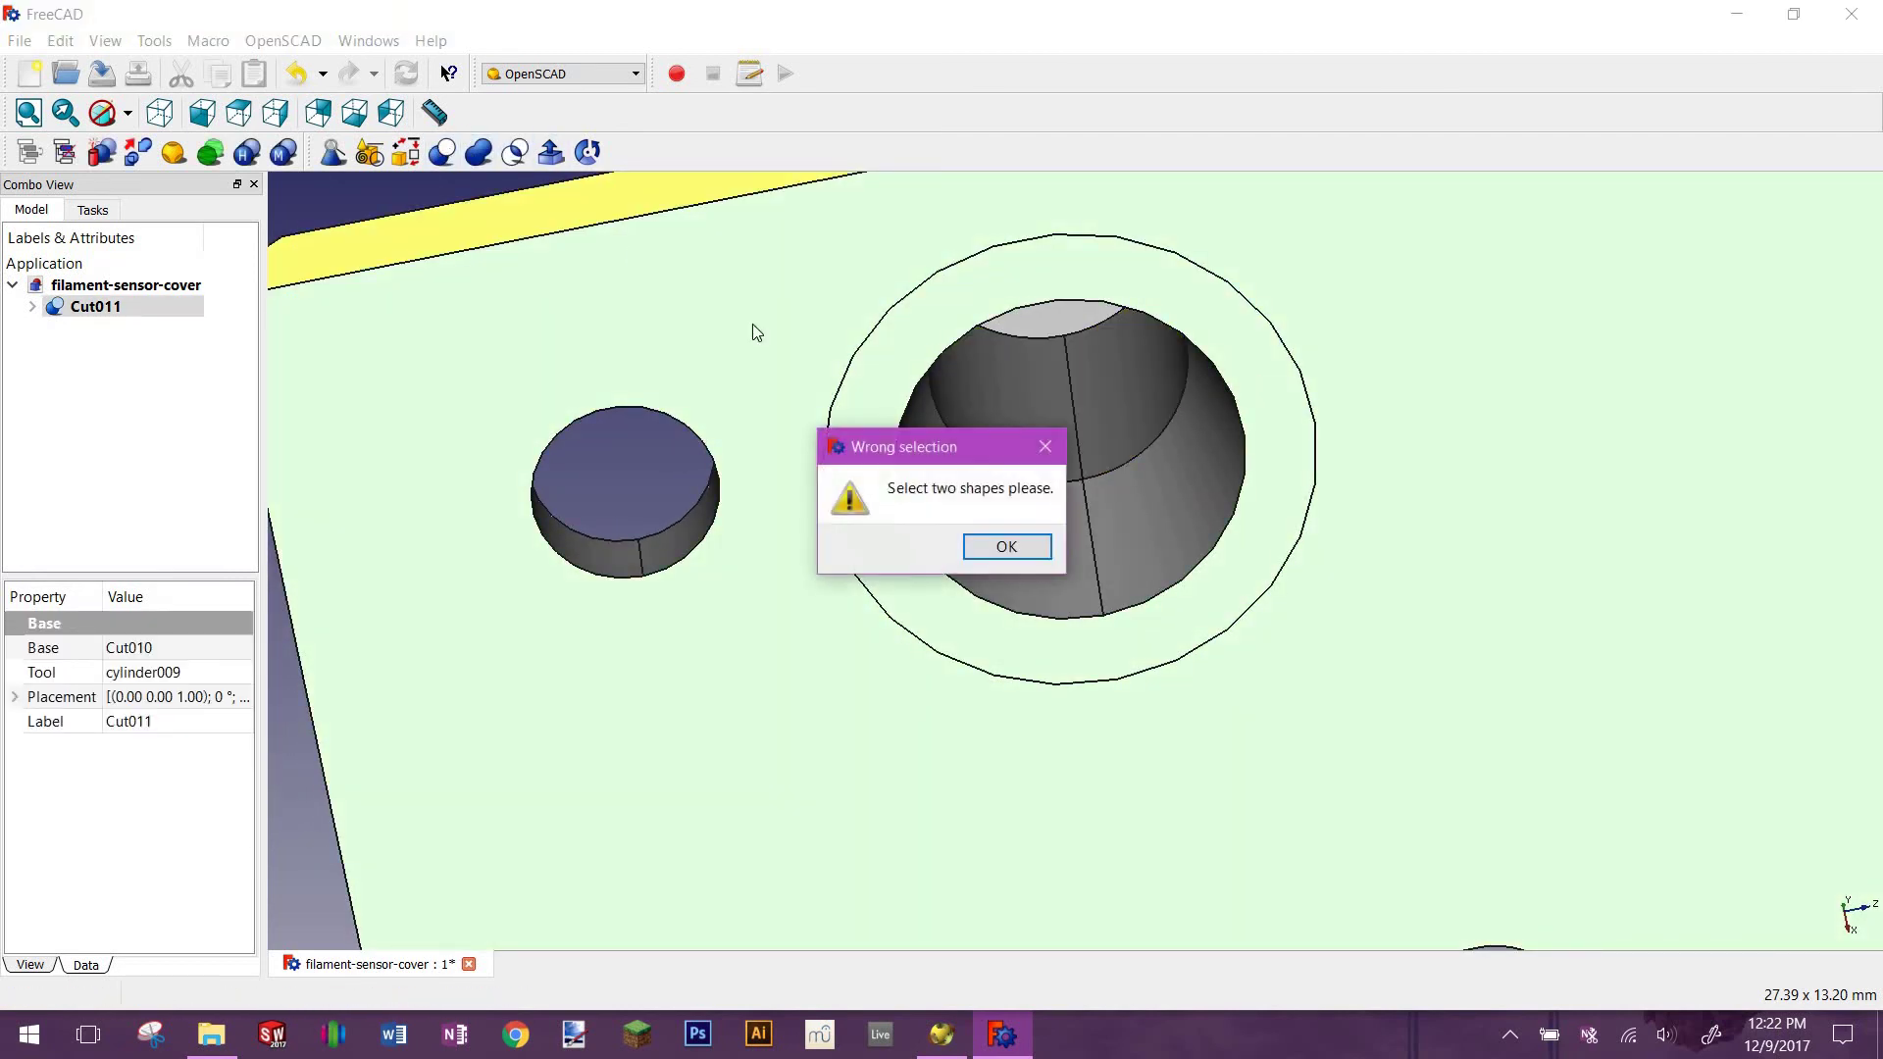
# Dismiss the 'Select two shapes please' warning and orbit out to view the whole plate
pyautogui.click(1023, 550)
pyautogui.scroll(2, 1024, 555)
pyautogui.scroll(-5, 973, 563)
pyautogui.moveTo(973, 563); pyautogui.dragTo(1160, 765, button='middle')
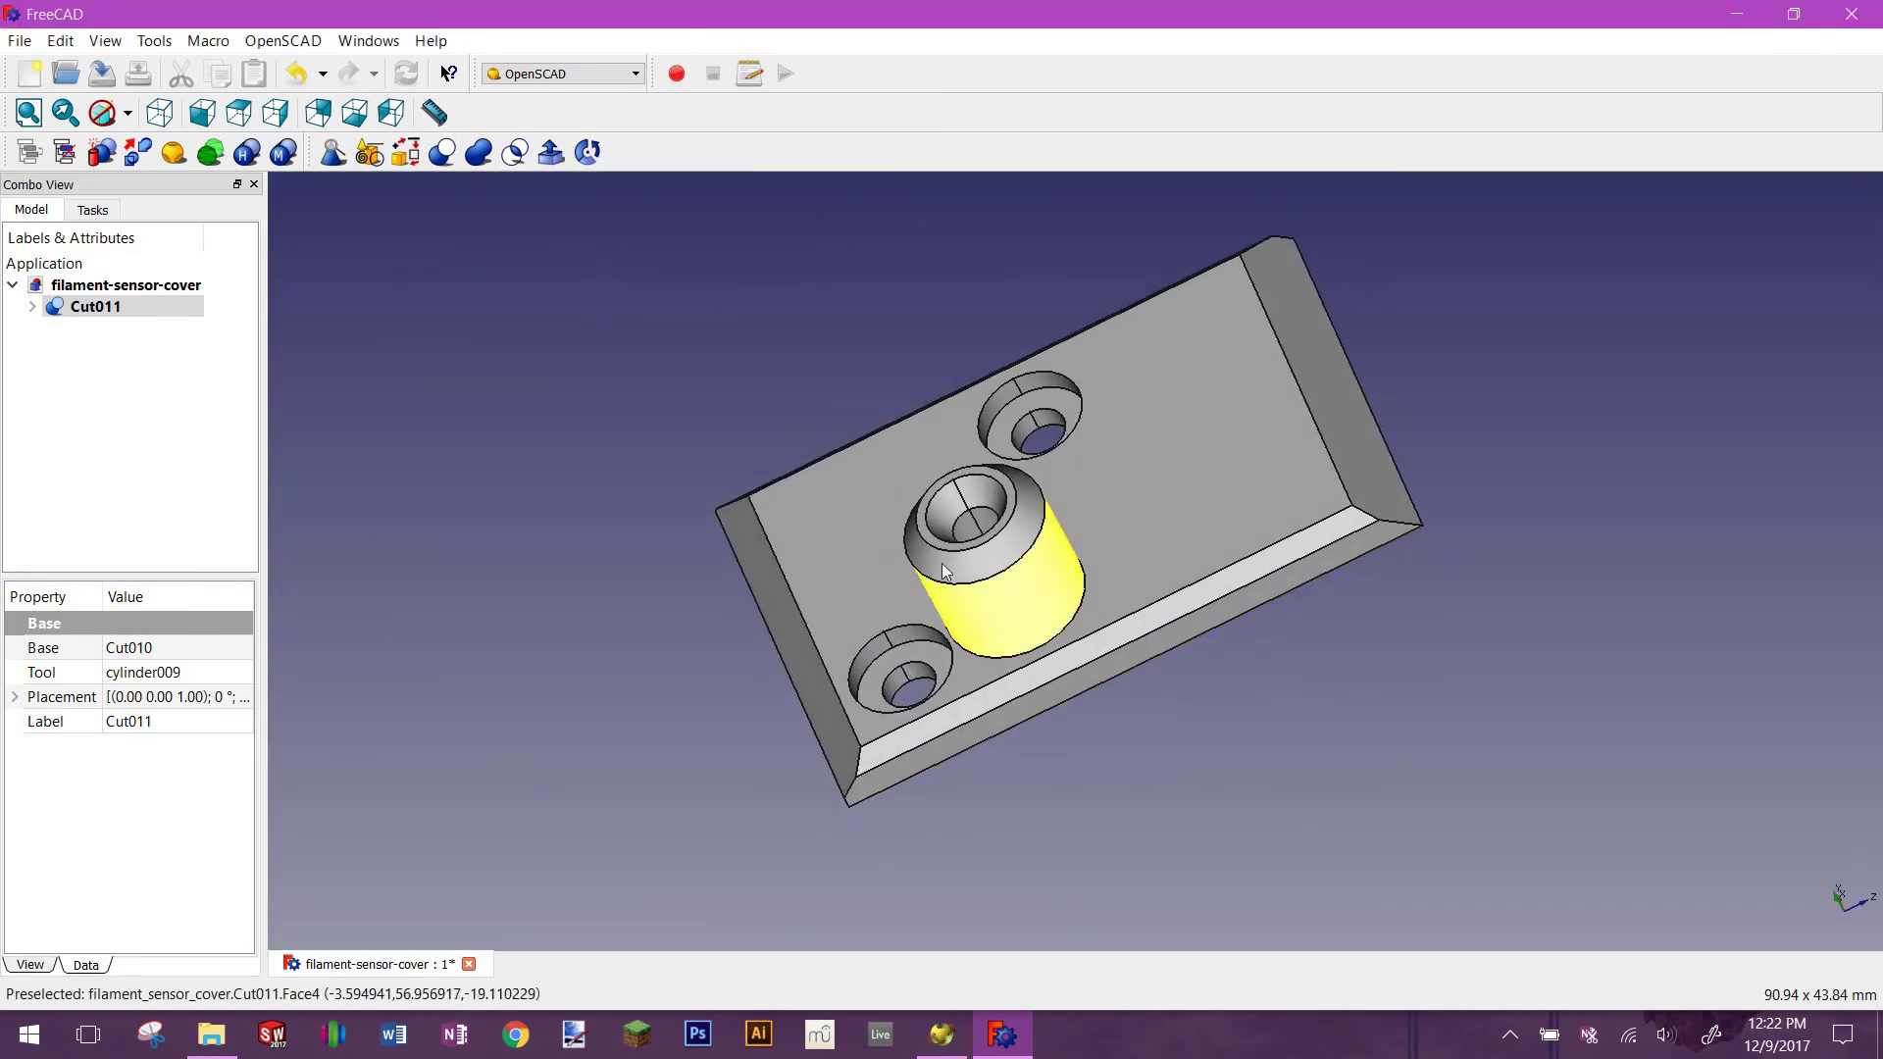
pyautogui.moveTo(847, 573); pyautogui.dragTo(843, 510, button='middle')
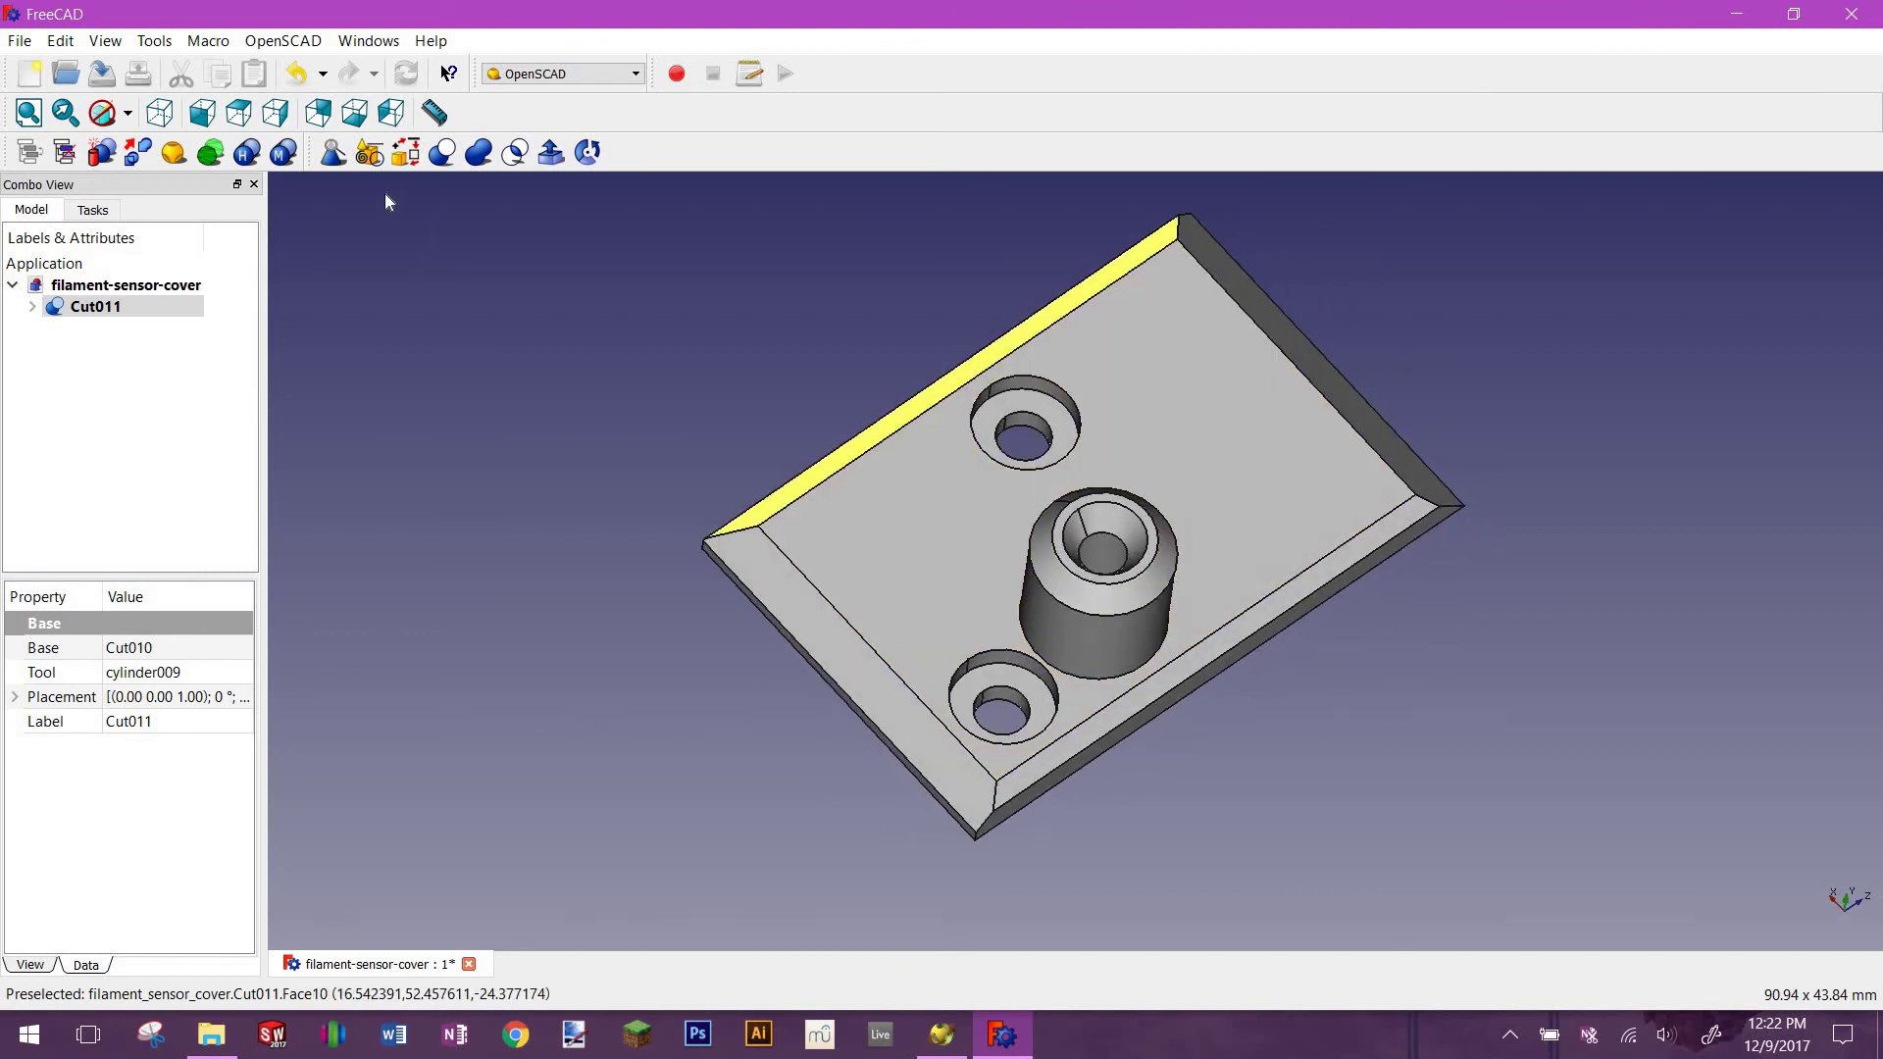
# Open the Export dialog from the File menu and cancel it without saving
pyautogui.click(20, 40)
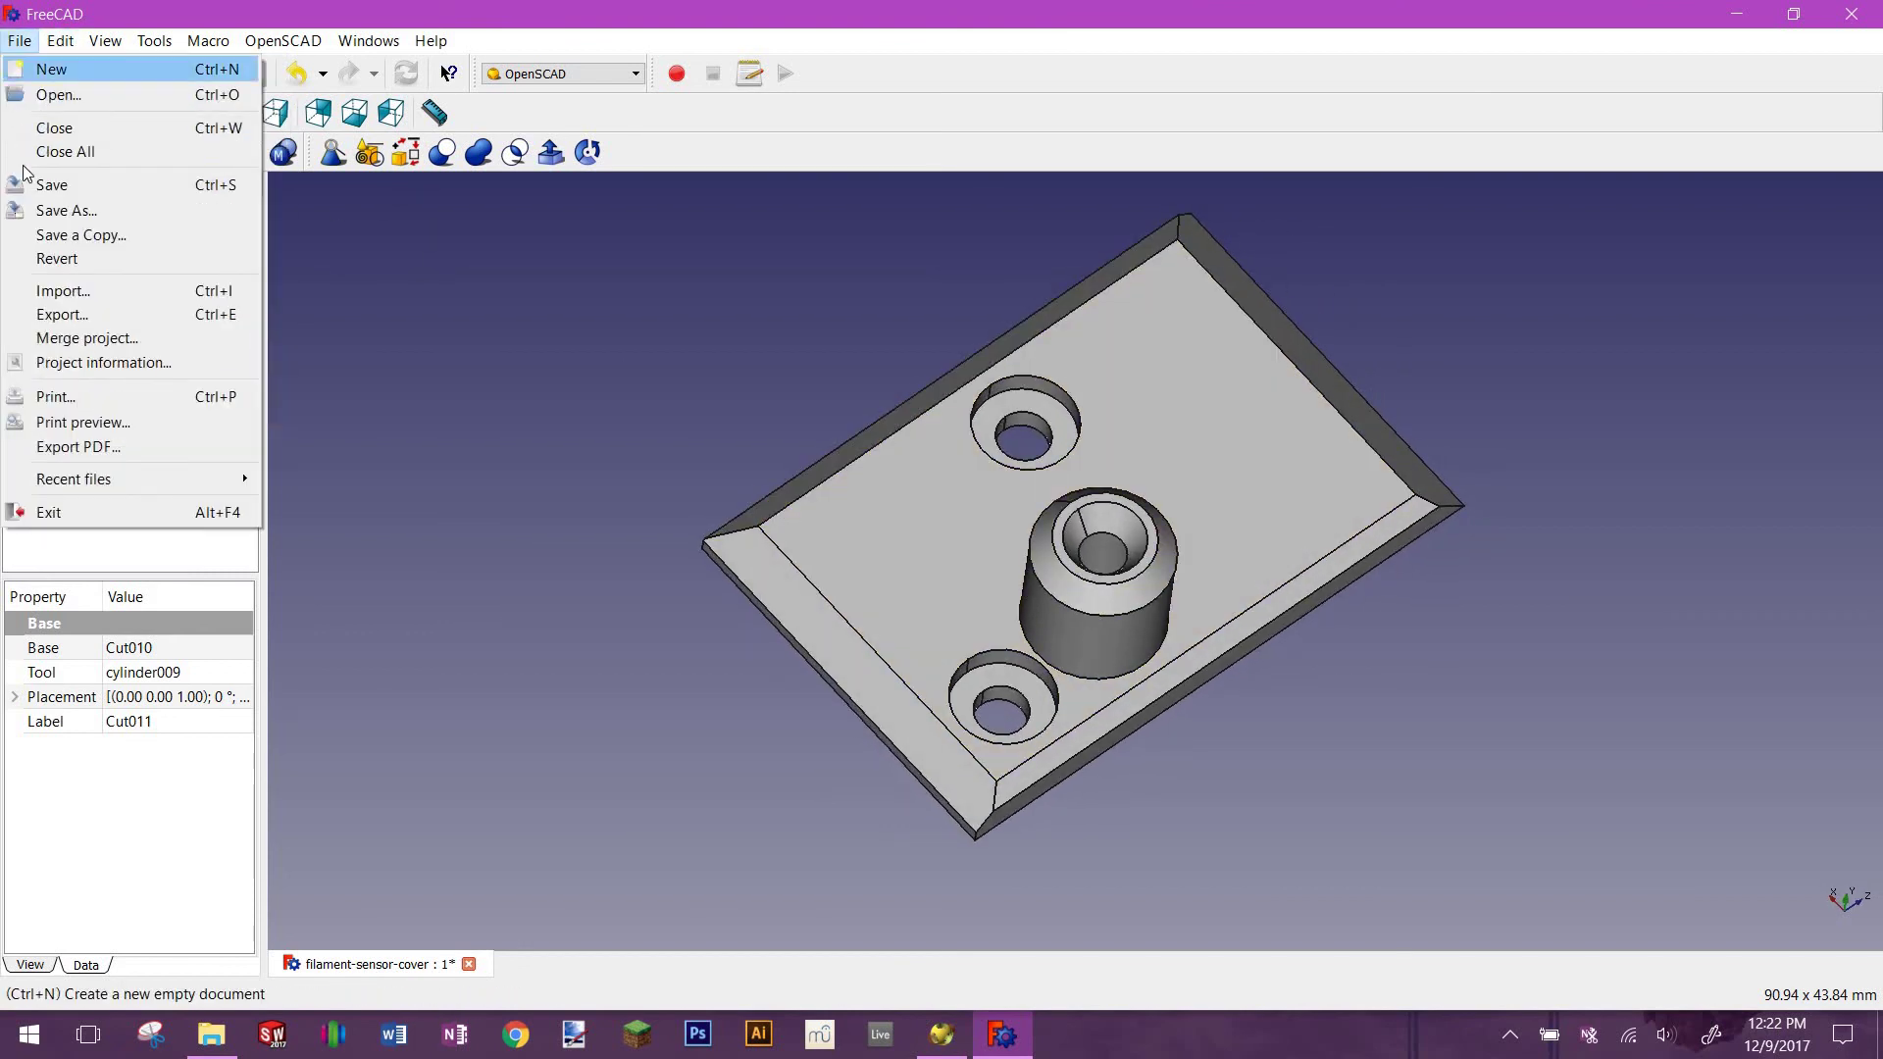
pyautogui.click(54, 312)
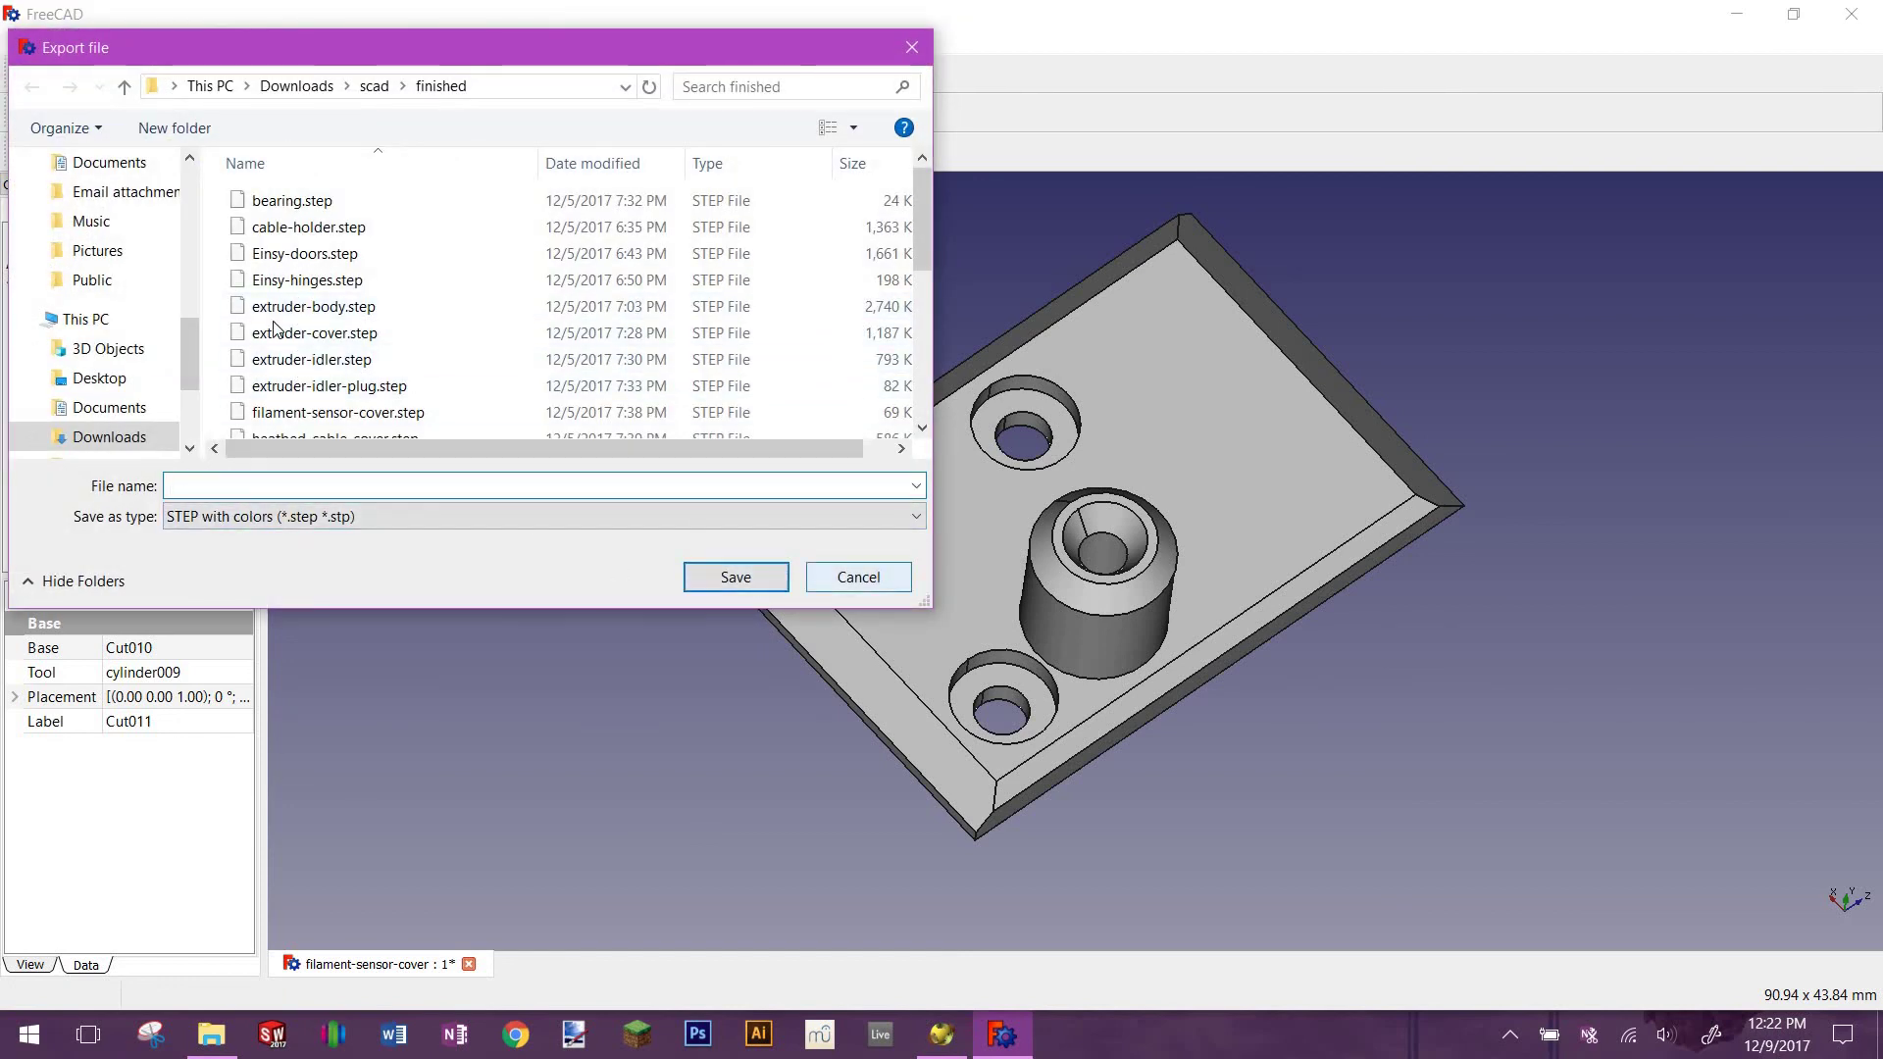
pyautogui.scroll(-6, 275, 333)
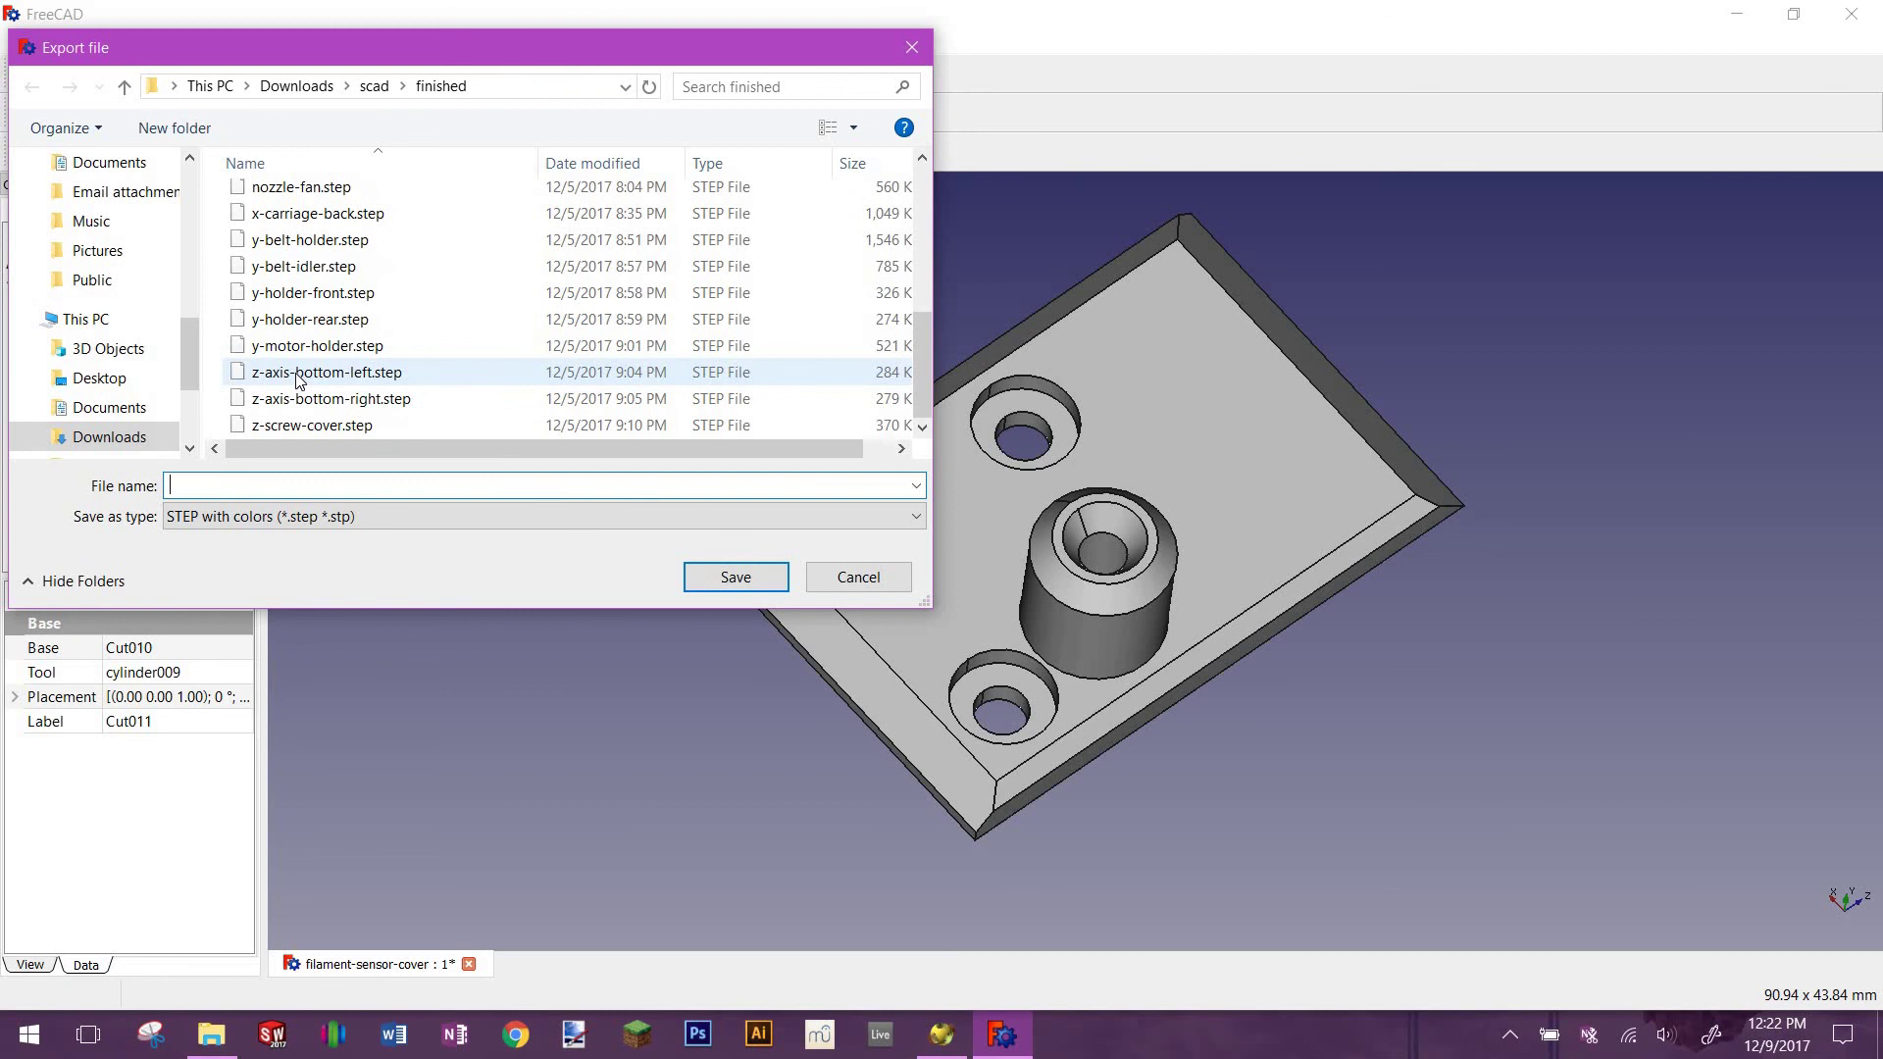
pyautogui.scroll(6, 300, 381)
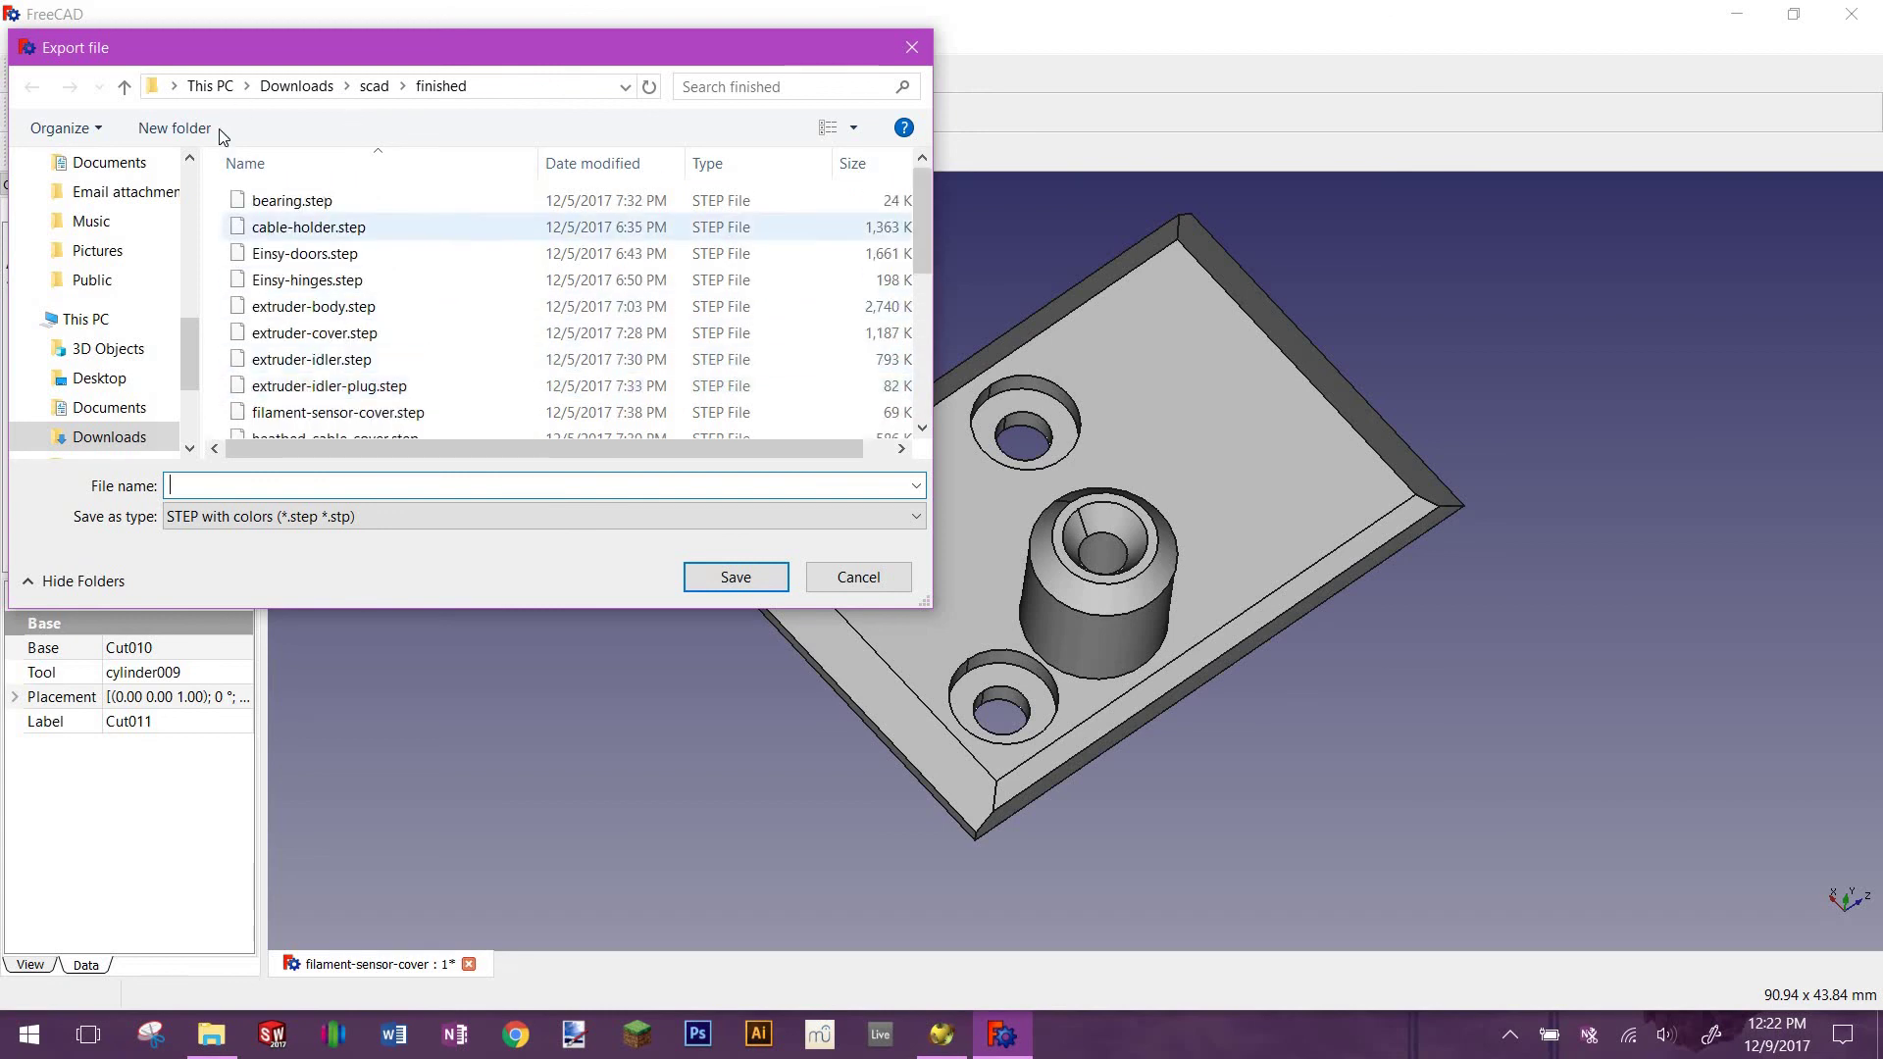
pyautogui.scroll(-3, 279, 363)
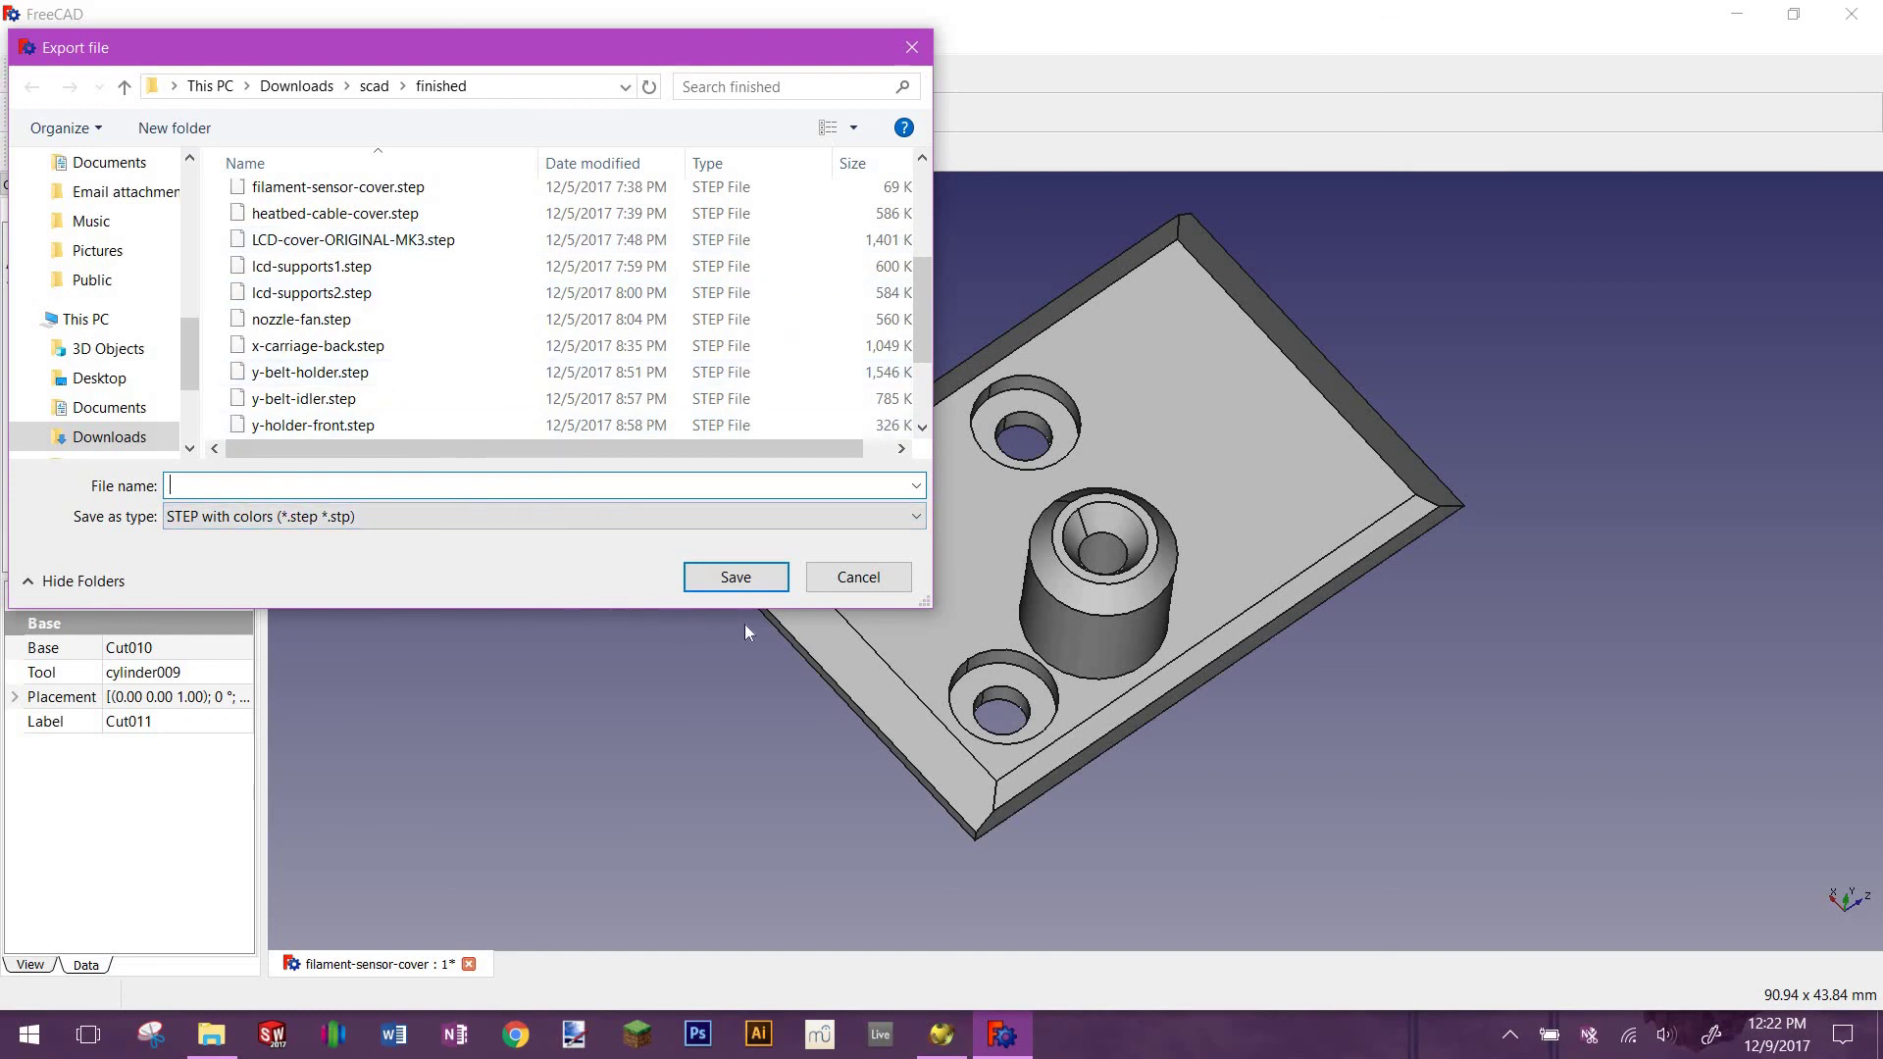
pyautogui.click(858, 577)
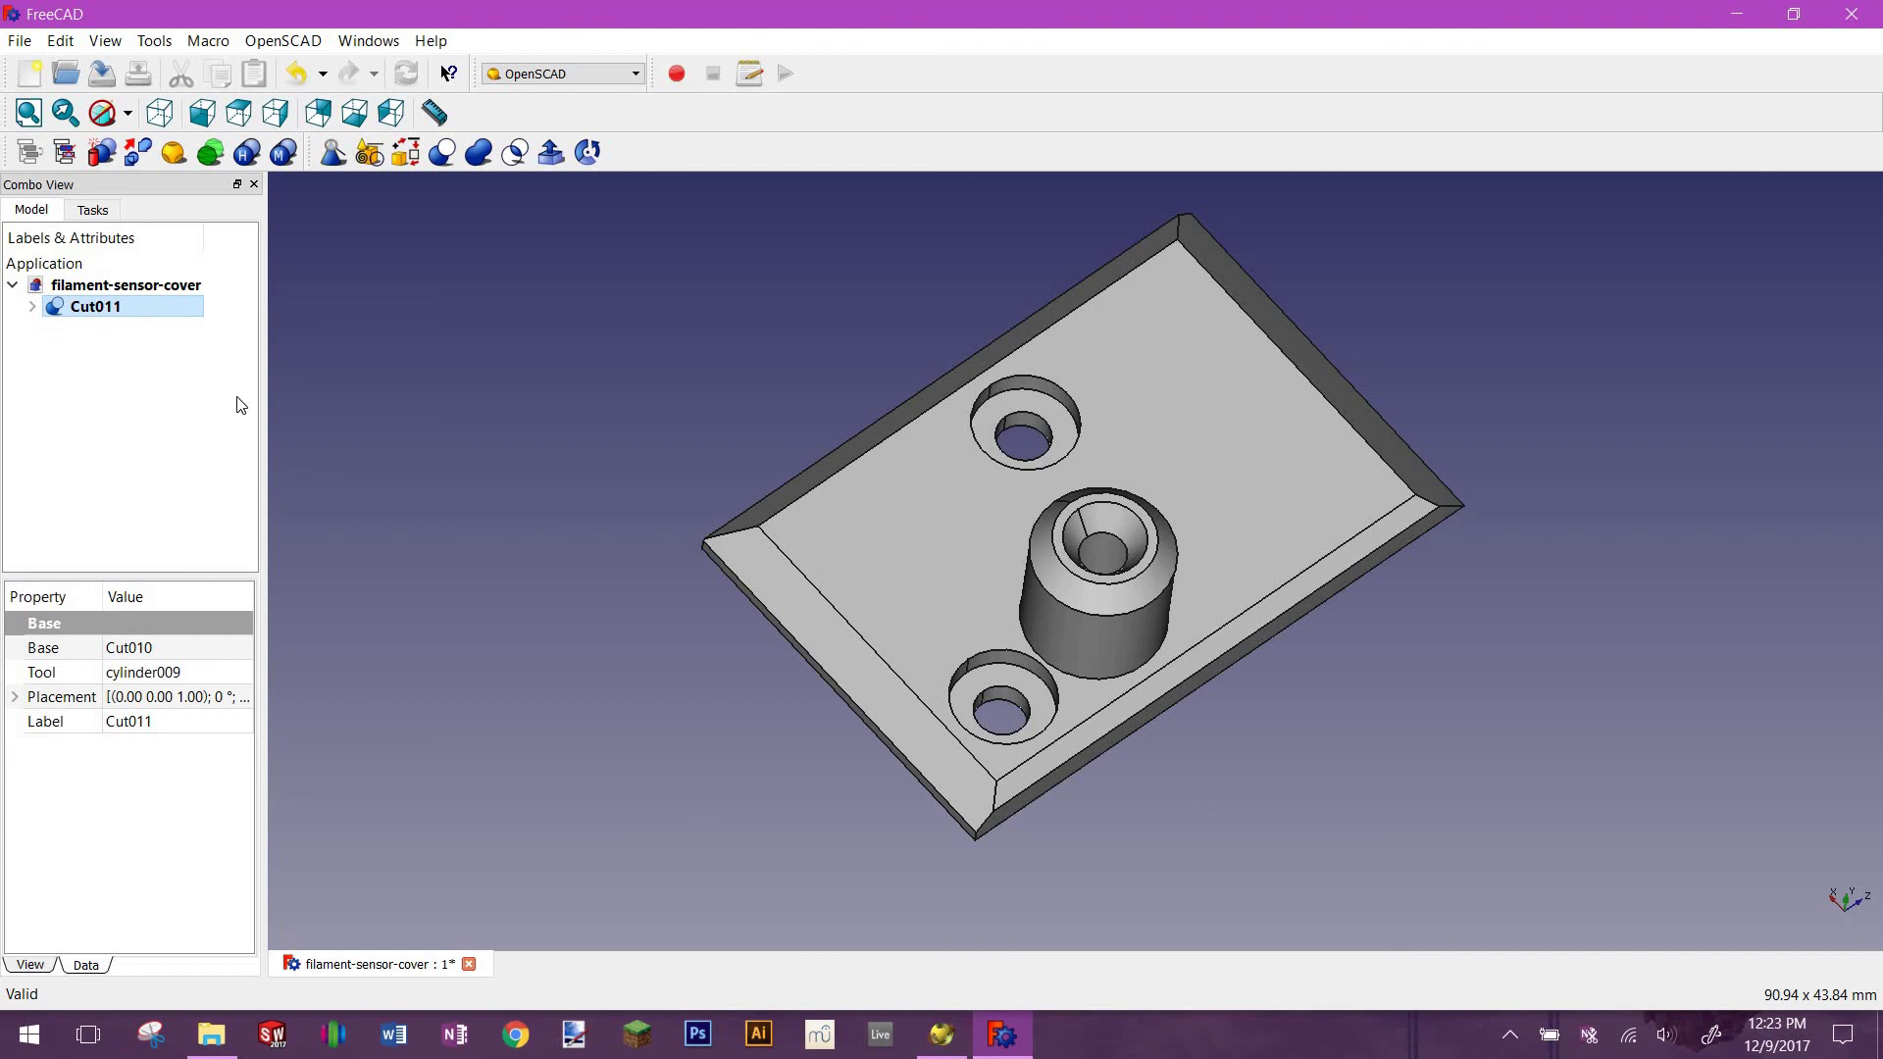
# Select Cut011, open the Export dialog again, cancel it, and clear the selection
pyautogui.keyDown('ctrl'); pyautogui.click(89, 309); pyautogui.keyUp('ctrl')
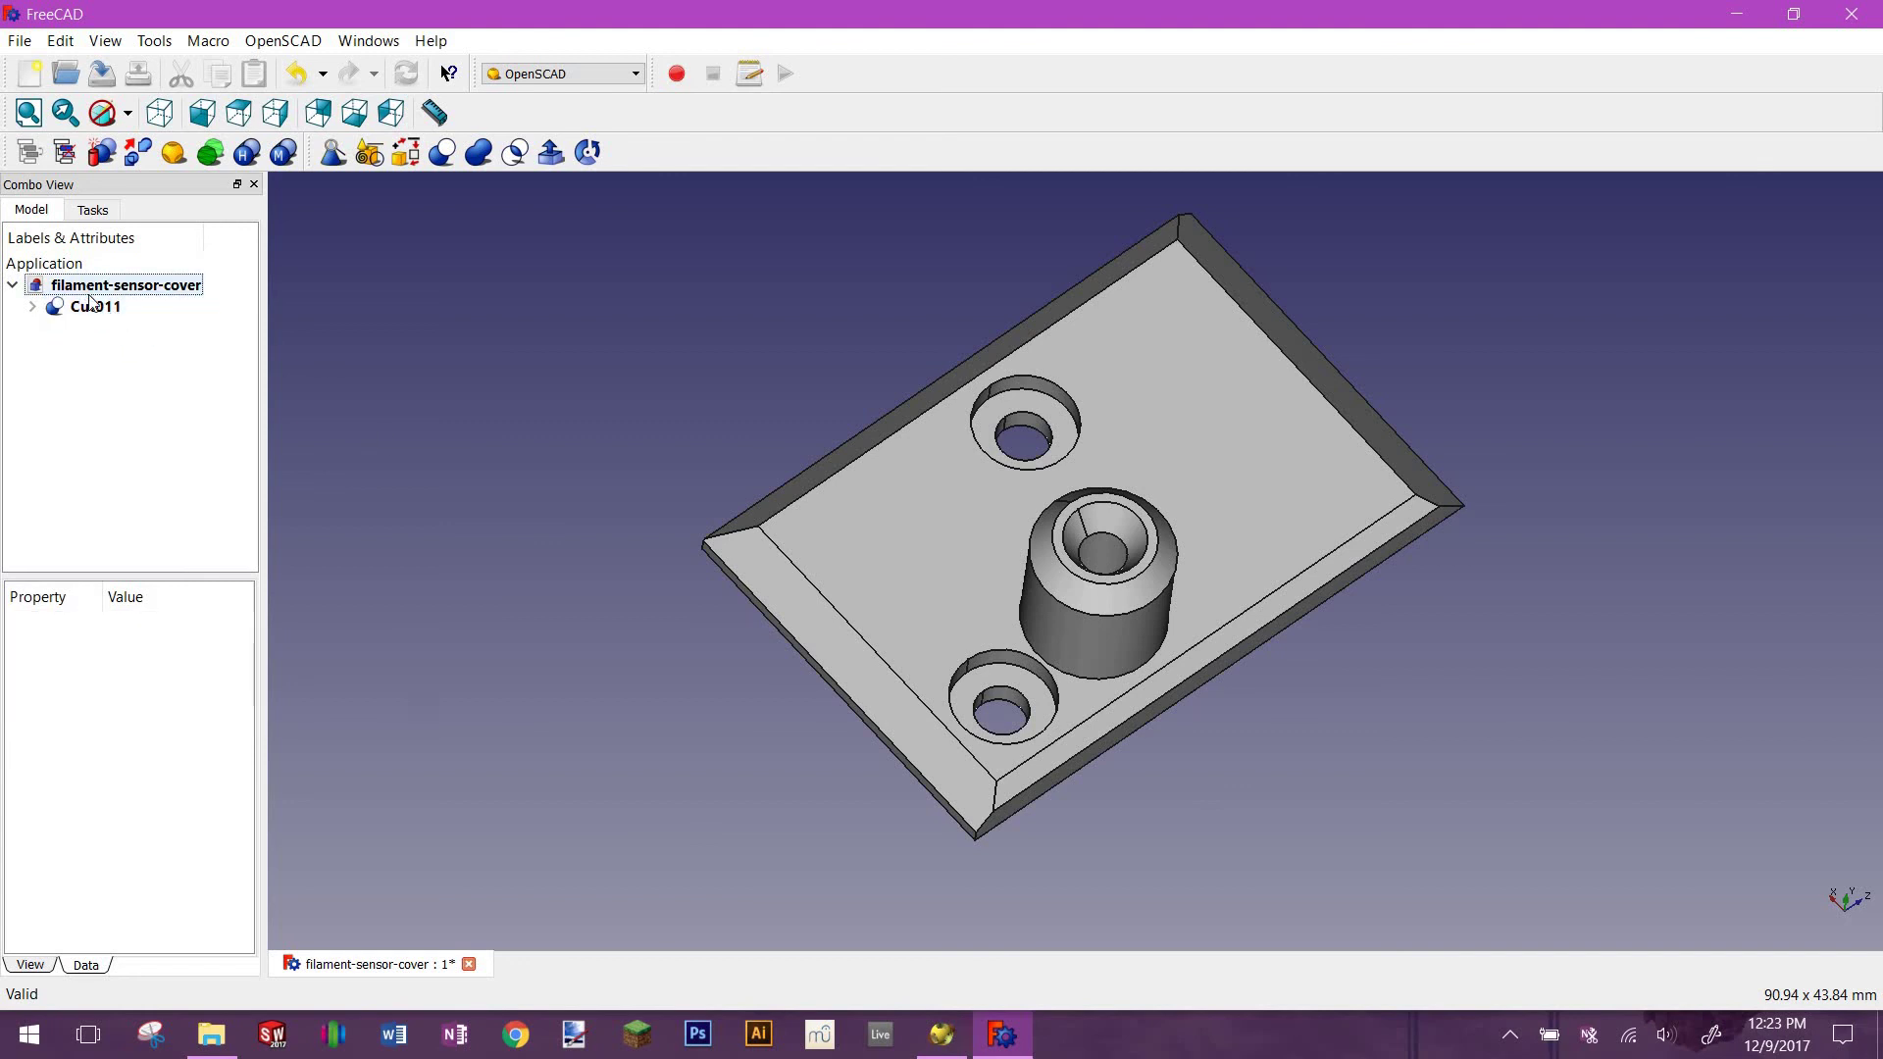
pyautogui.click(89, 310)
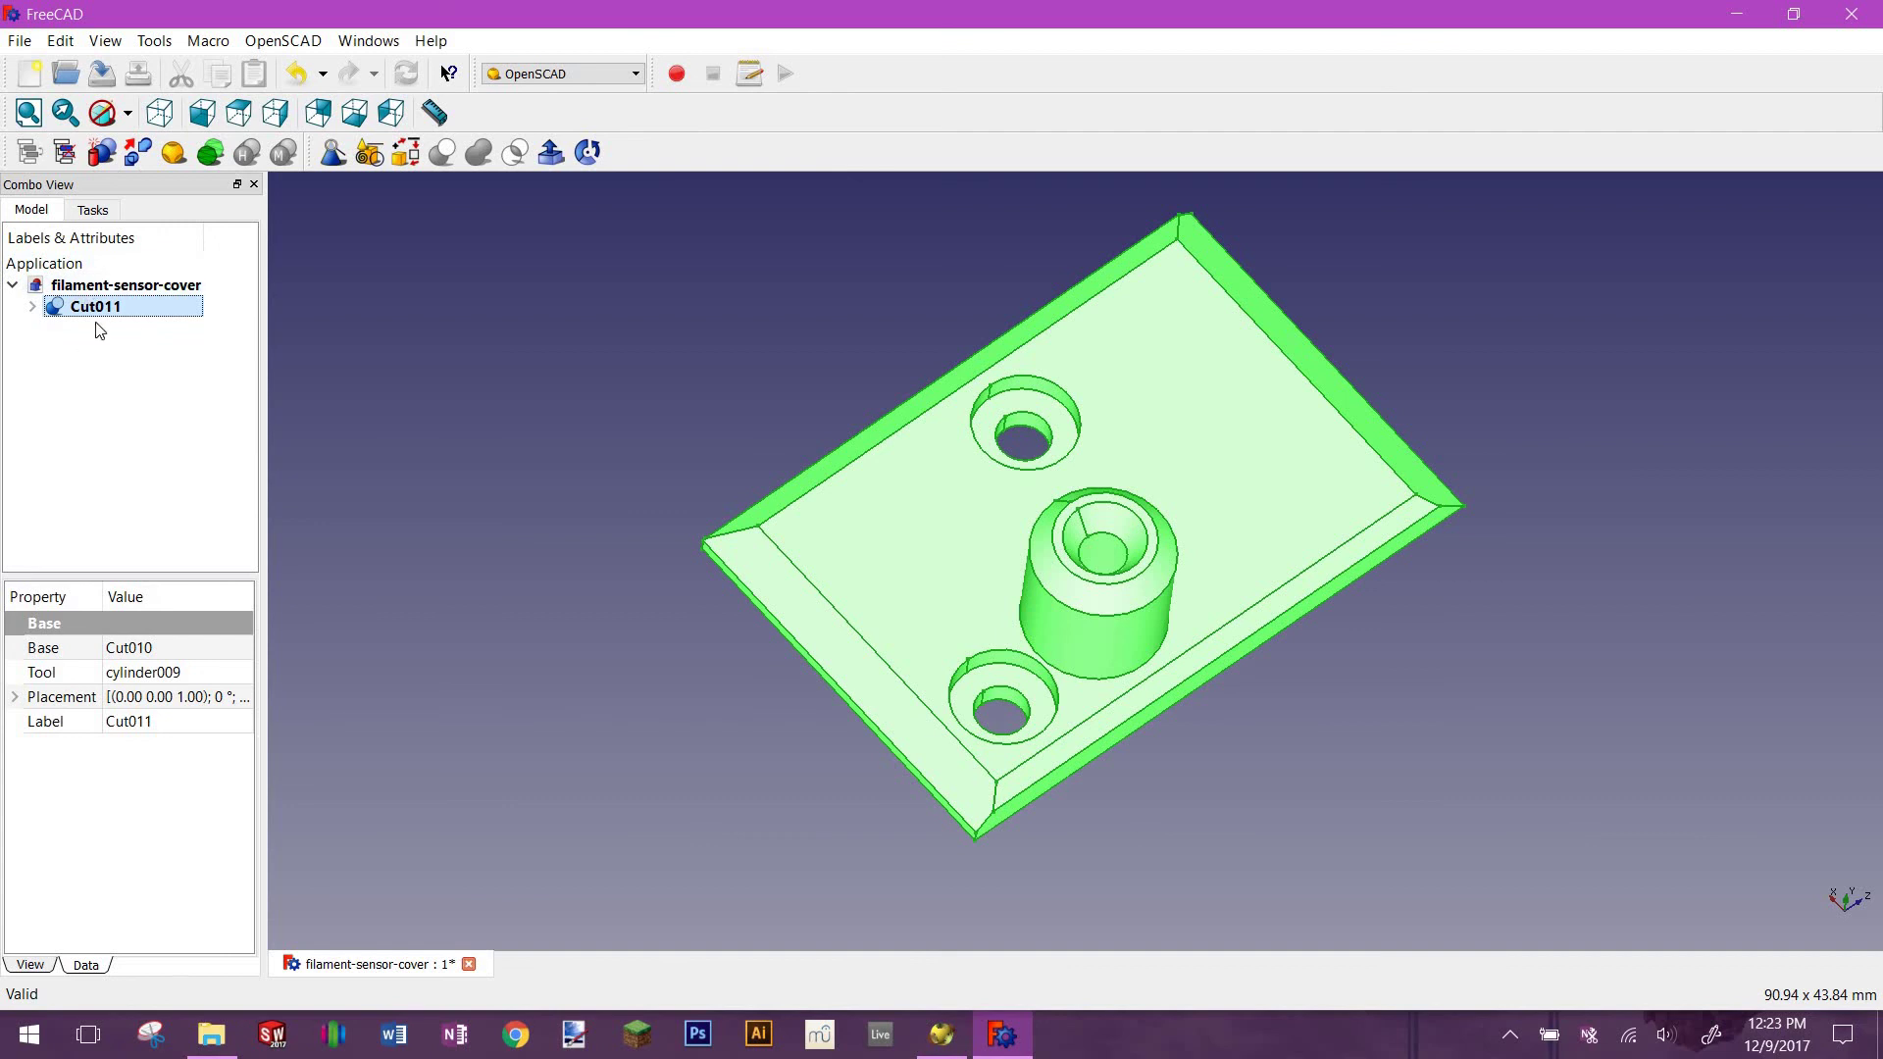
pyautogui.click(20, 40)
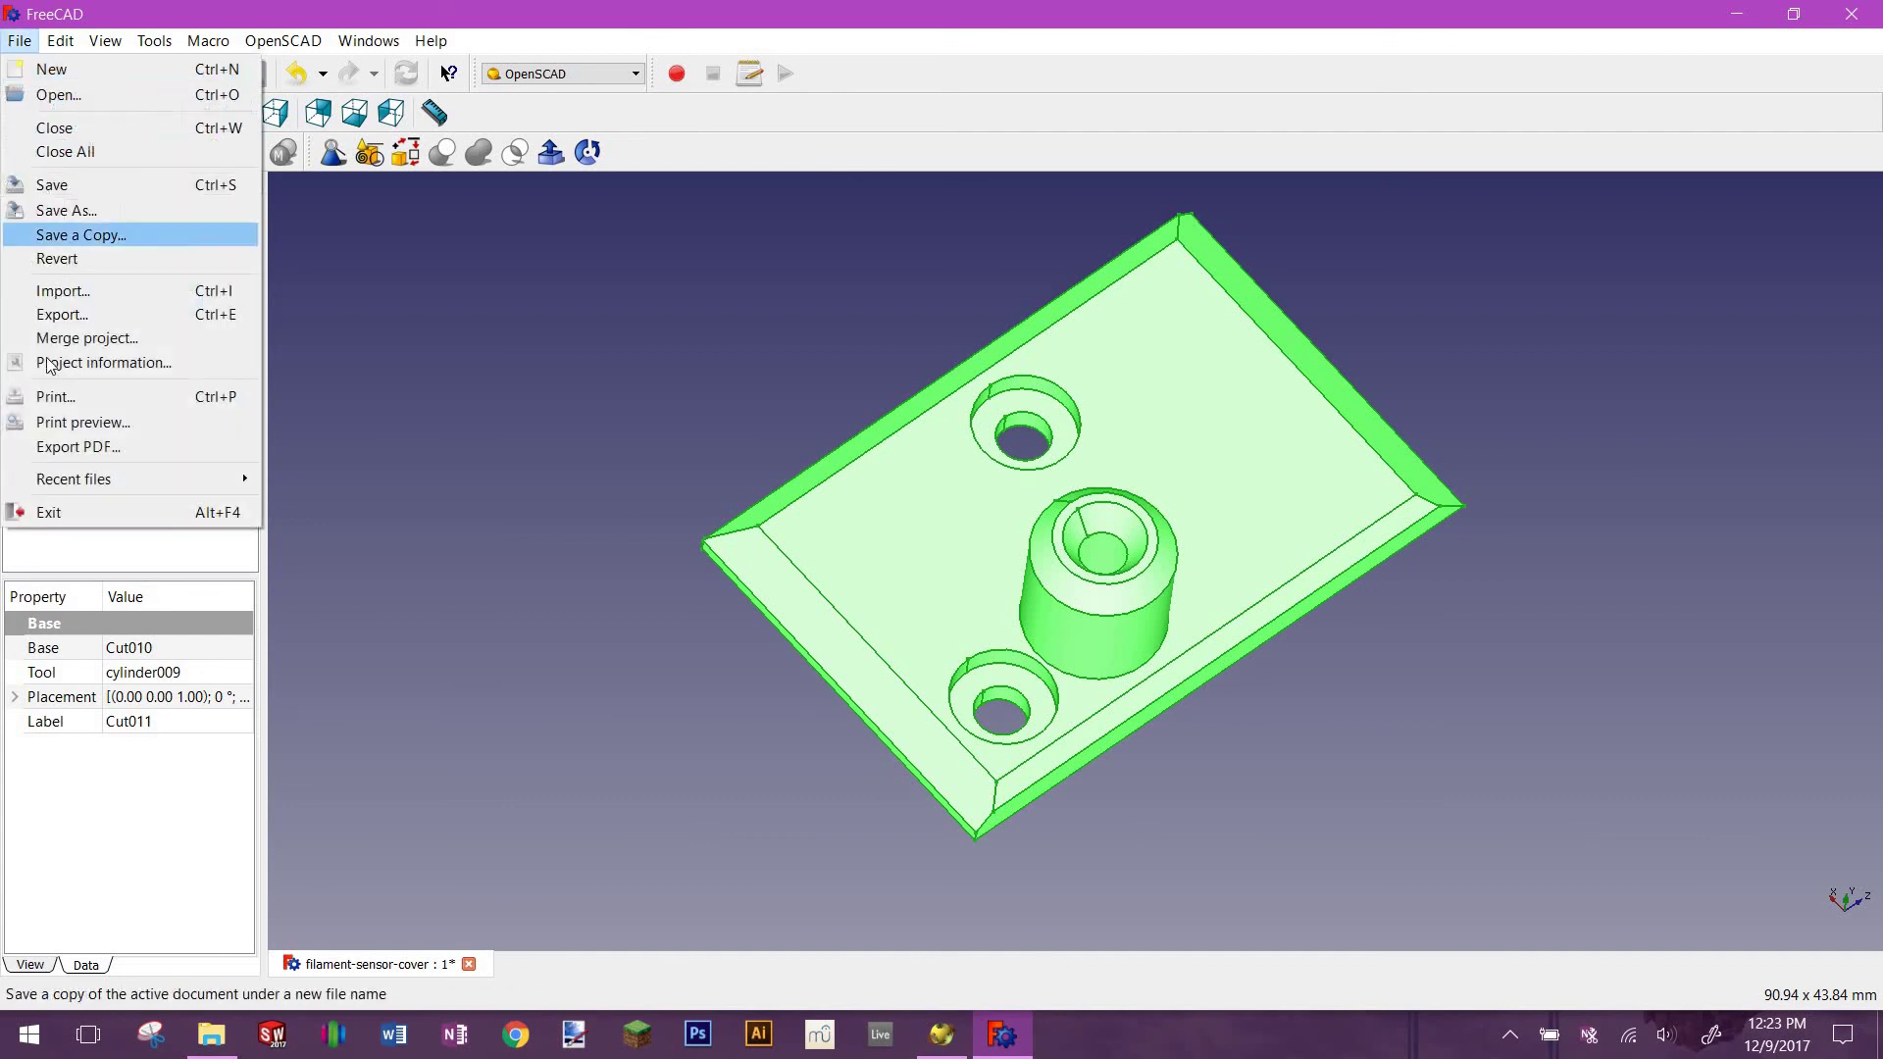
pyautogui.click(59, 314)
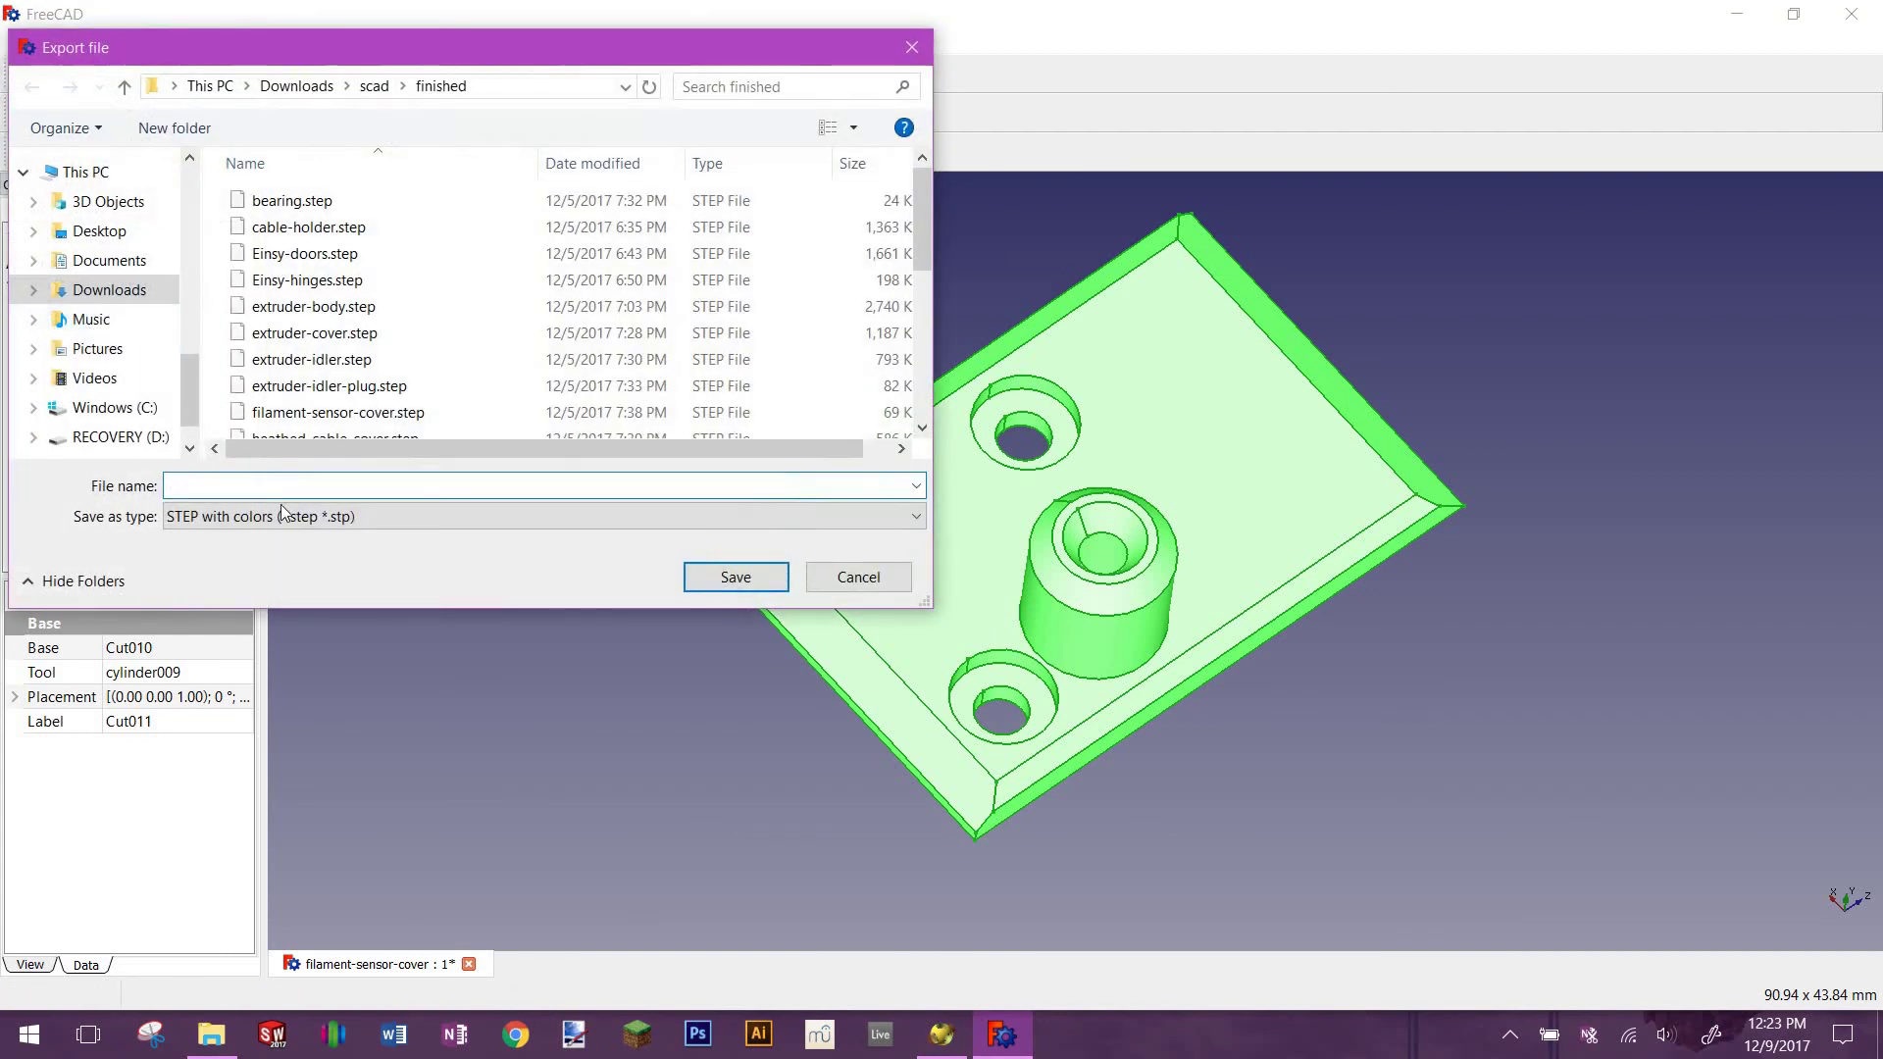
pyautogui.click(826, 579)
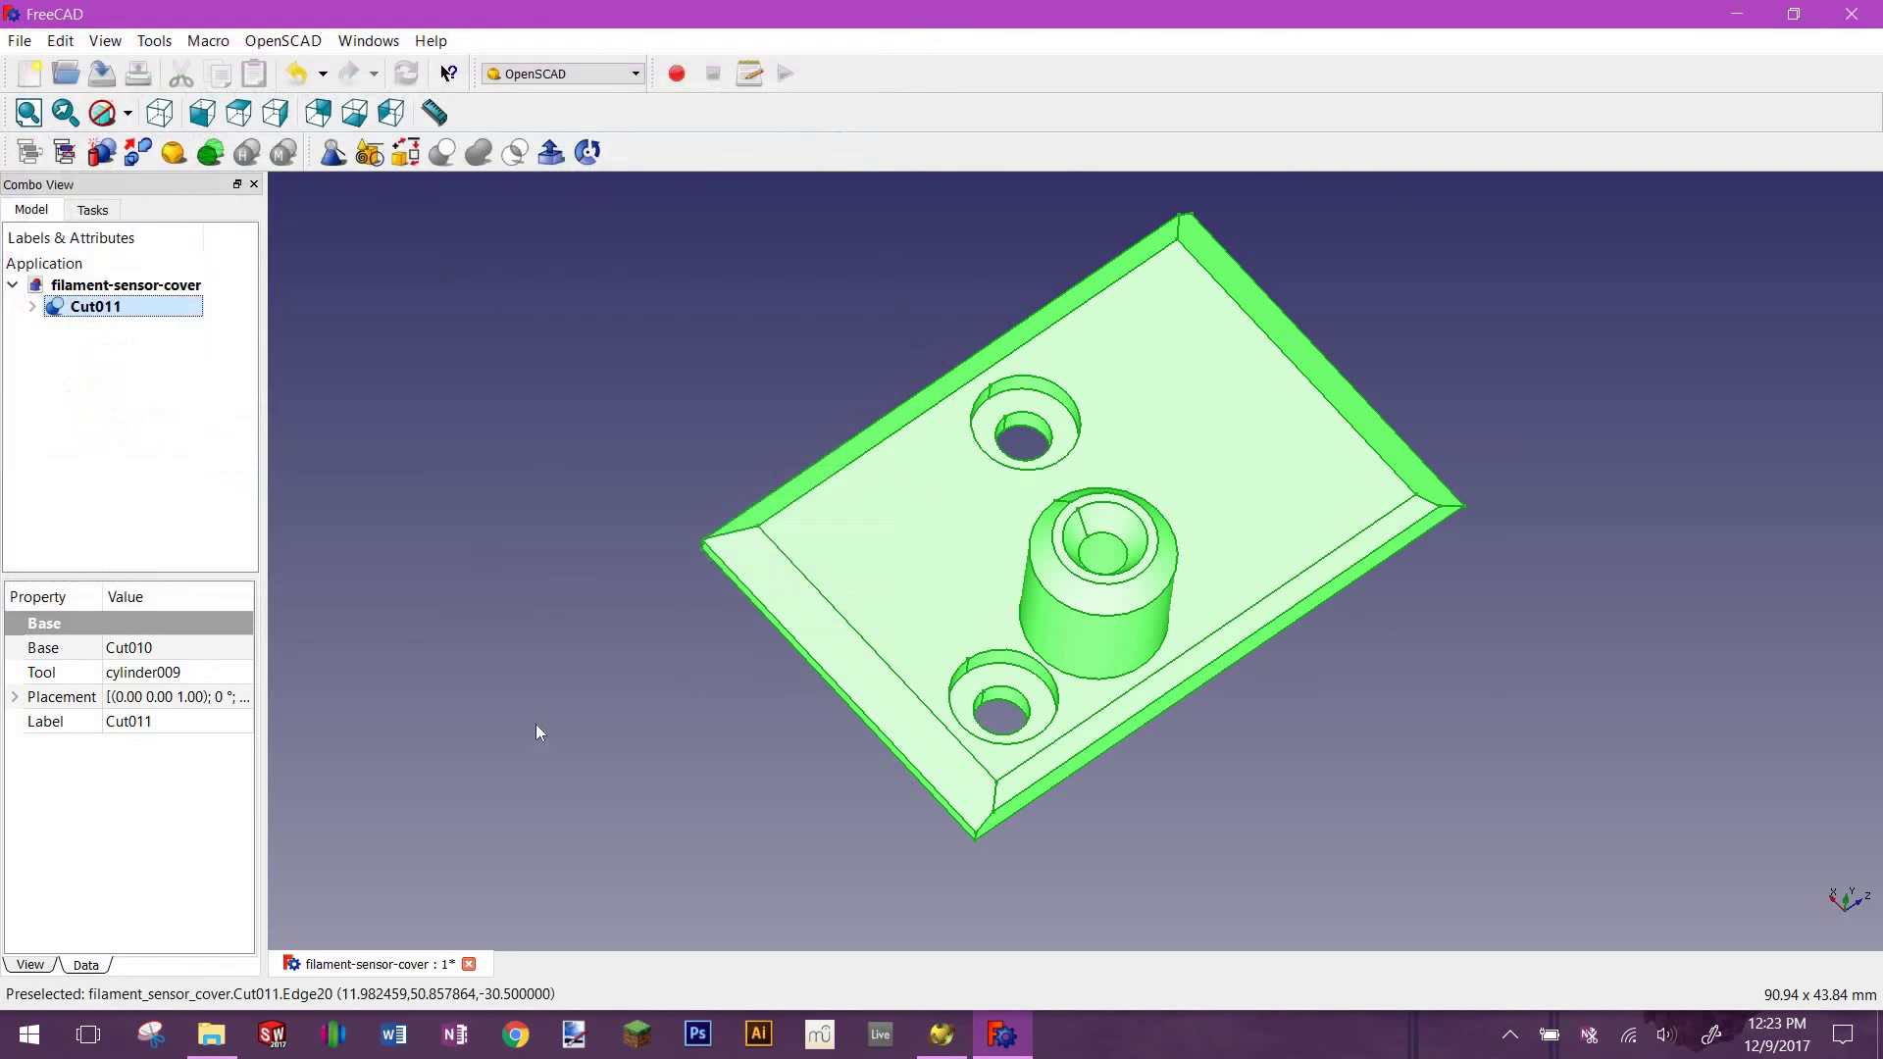
pyautogui.click(535, 708)
pyautogui.moveTo(685, 621); pyautogui.dragTo(660, 592, button='middle')
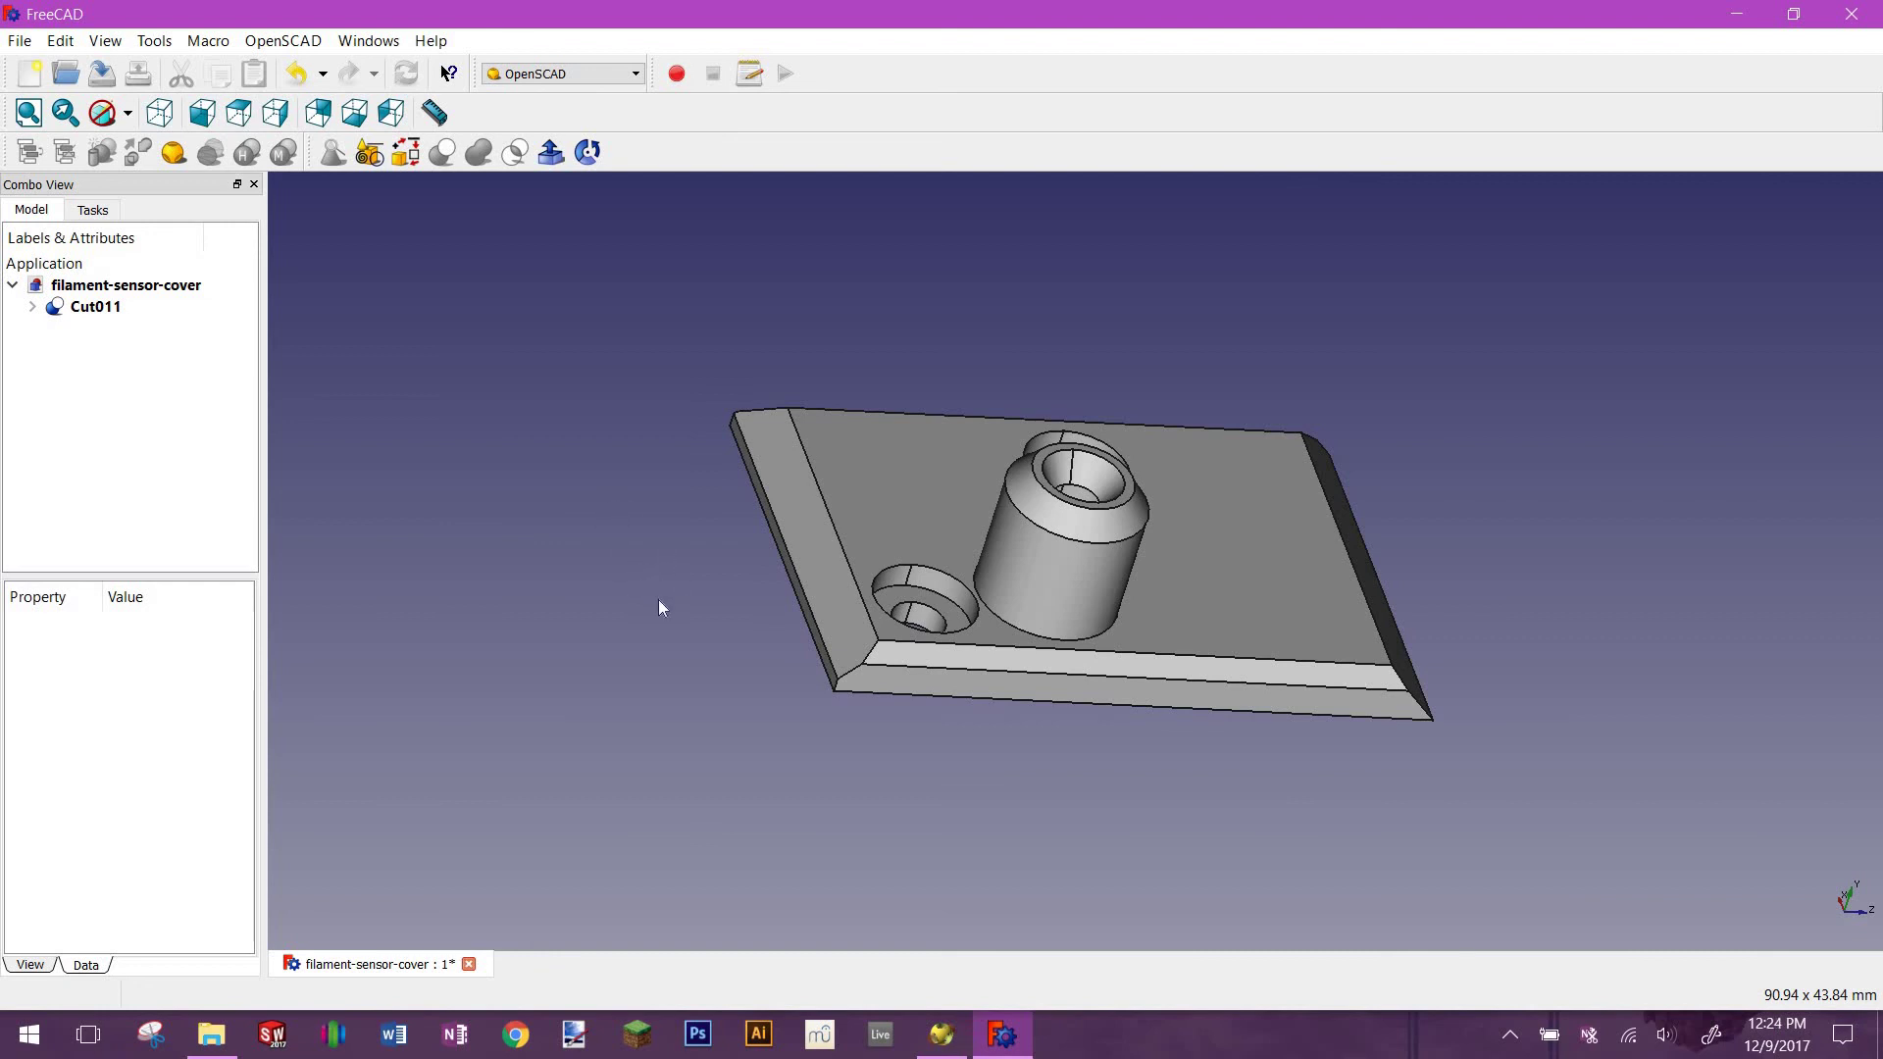
pyautogui.moveTo(739, 598); pyautogui.dragTo(834, 582, button='middle')
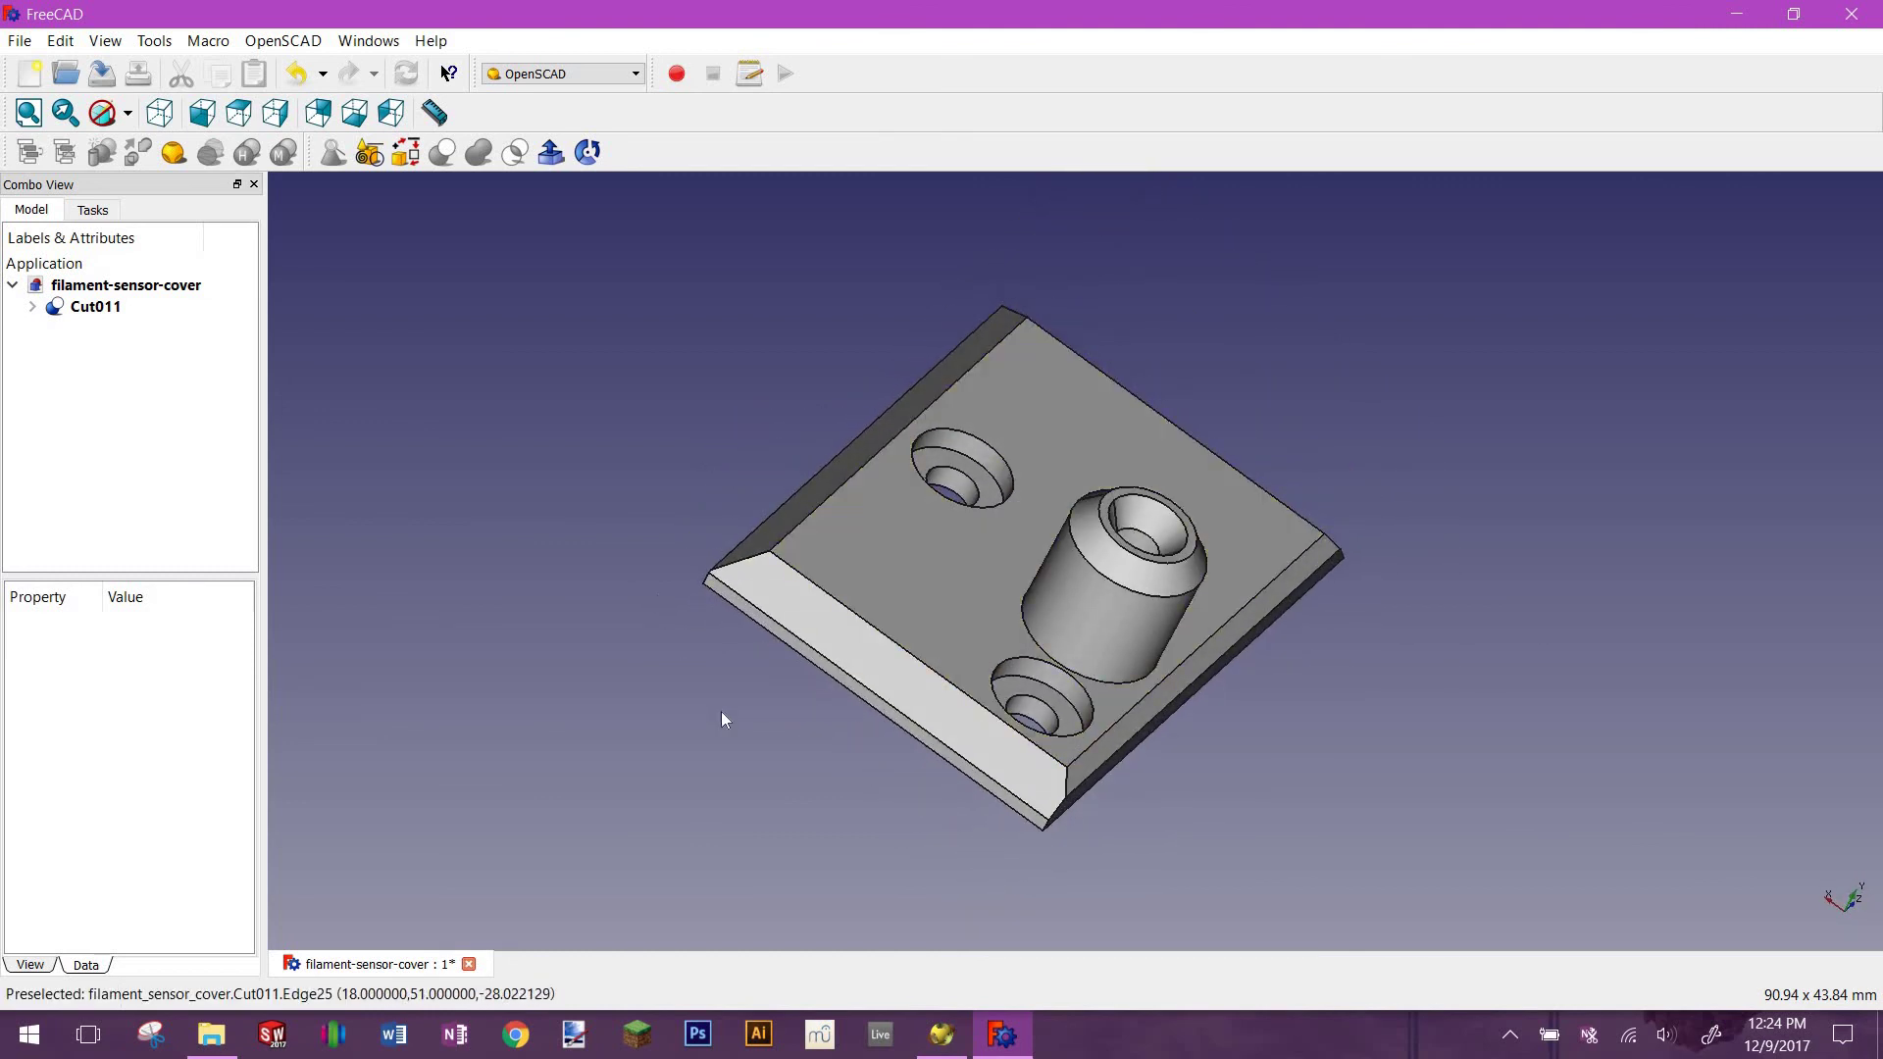